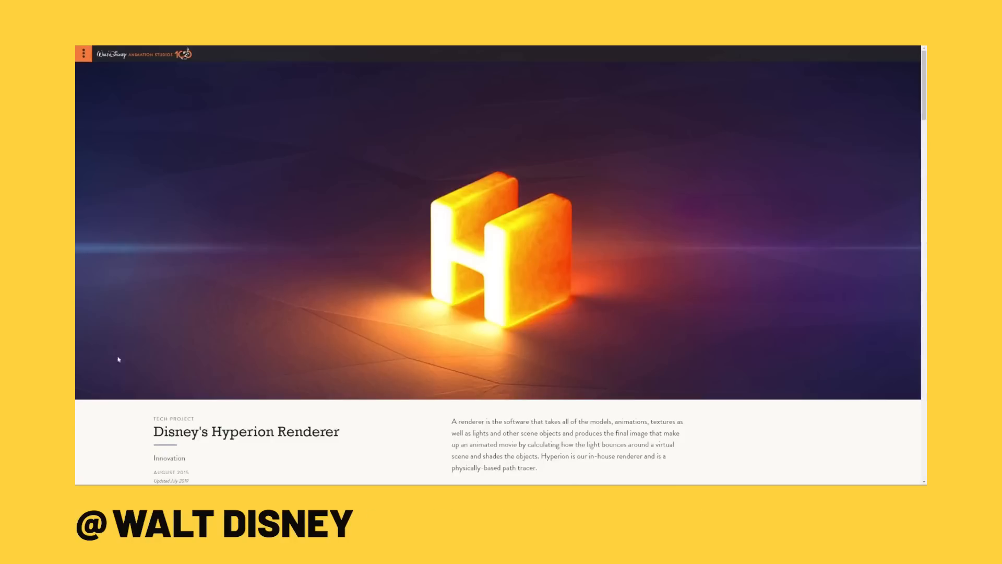
- Read through the article on Disney's Hyperion Renderer, covering path tracing and the photograph comparison images
scroll(898, 365, down, 5)
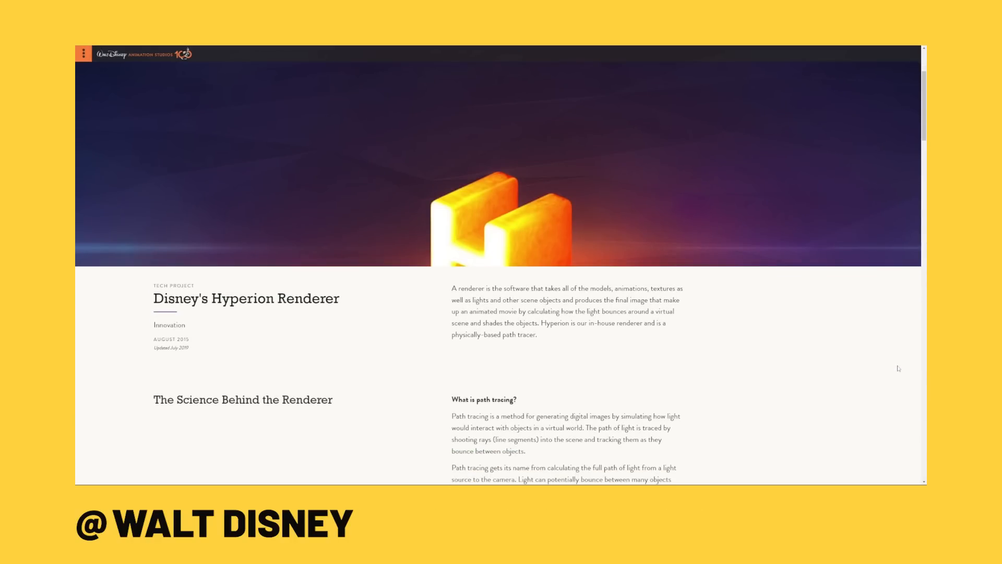
scroll(898, 369, down, 6)
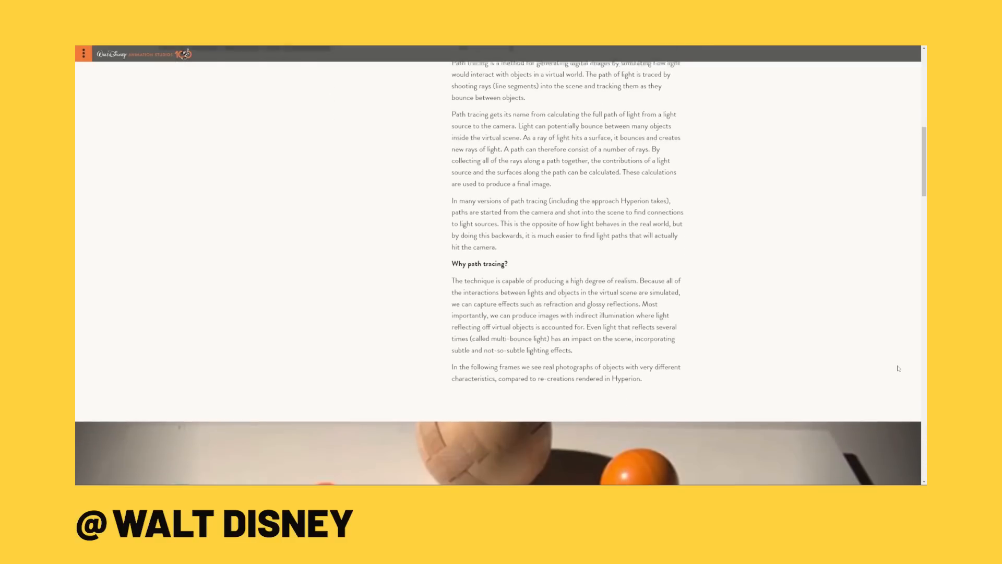
scroll(899, 368, down, 4)
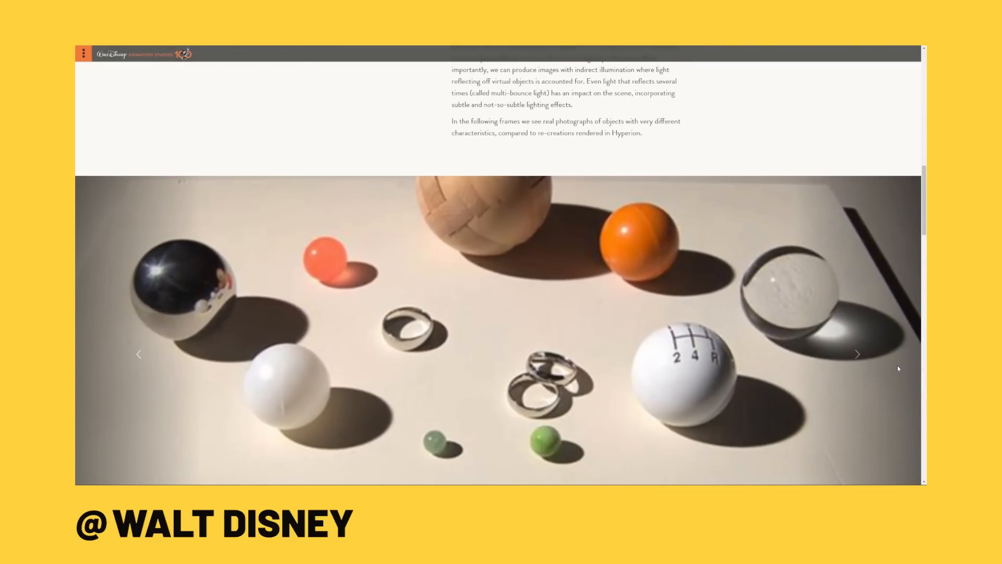
scroll(898, 368, down, 5)
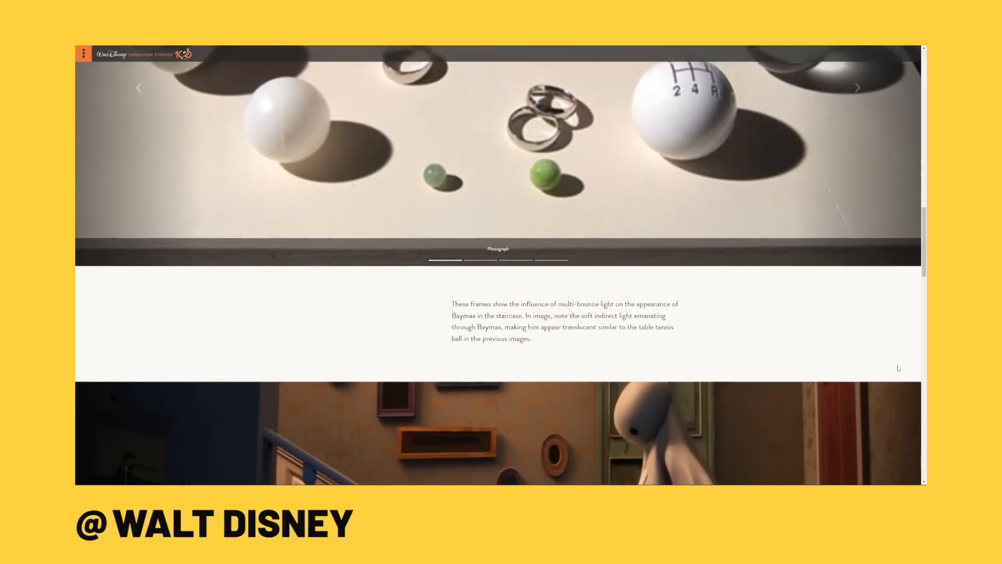
scroll(899, 368, down, 3)
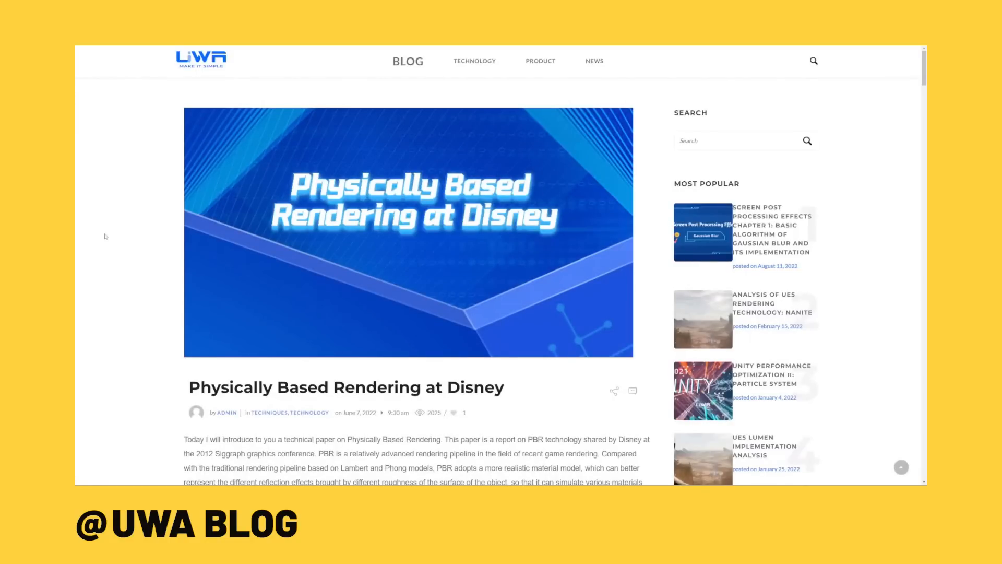
- Read through the Physically Based Rendering at Disney article, covering its design principles, formulas and BRDF data section
scroll(106, 236, down, 8)
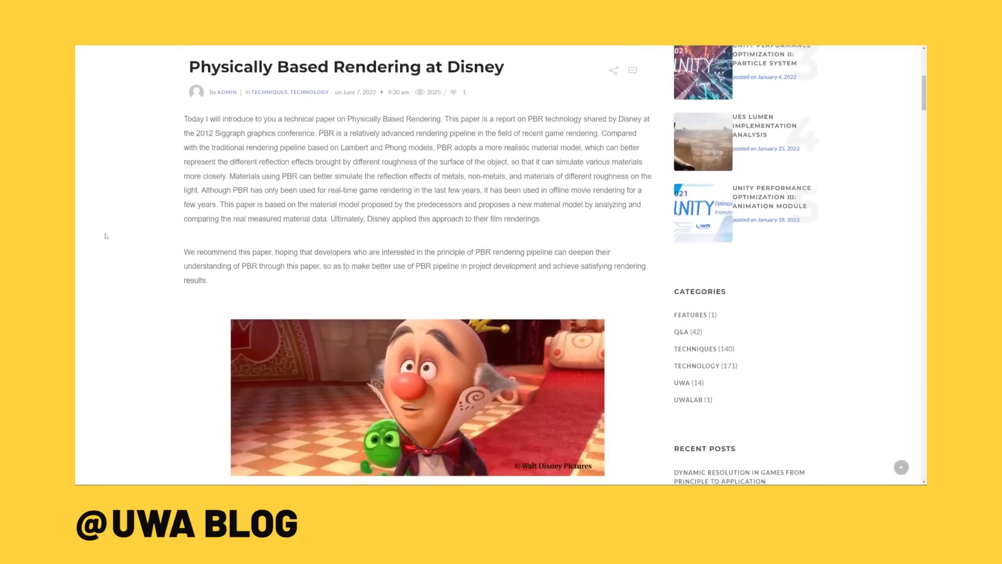
scroll(106, 236, down, 7)
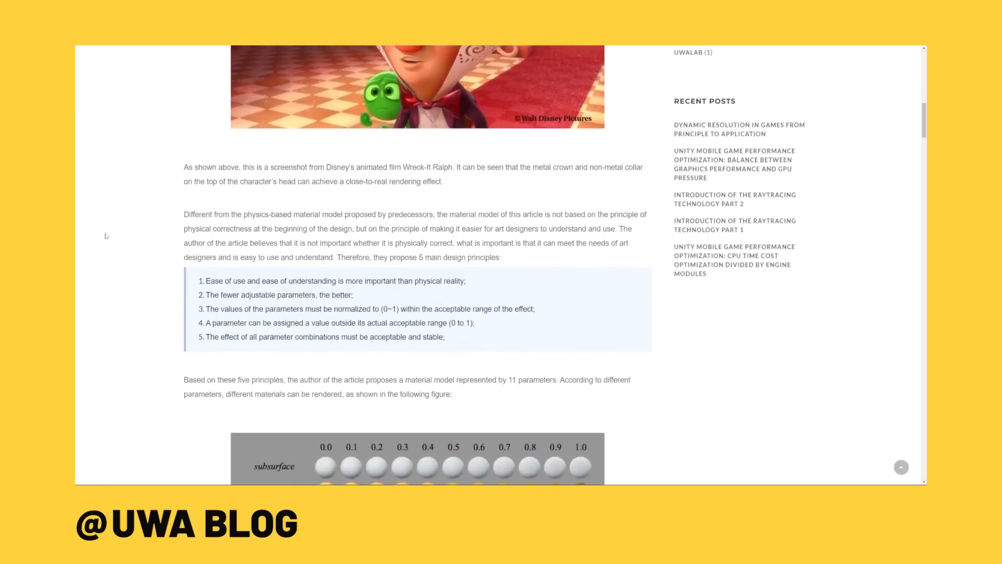
scroll(106, 236, down, 4)
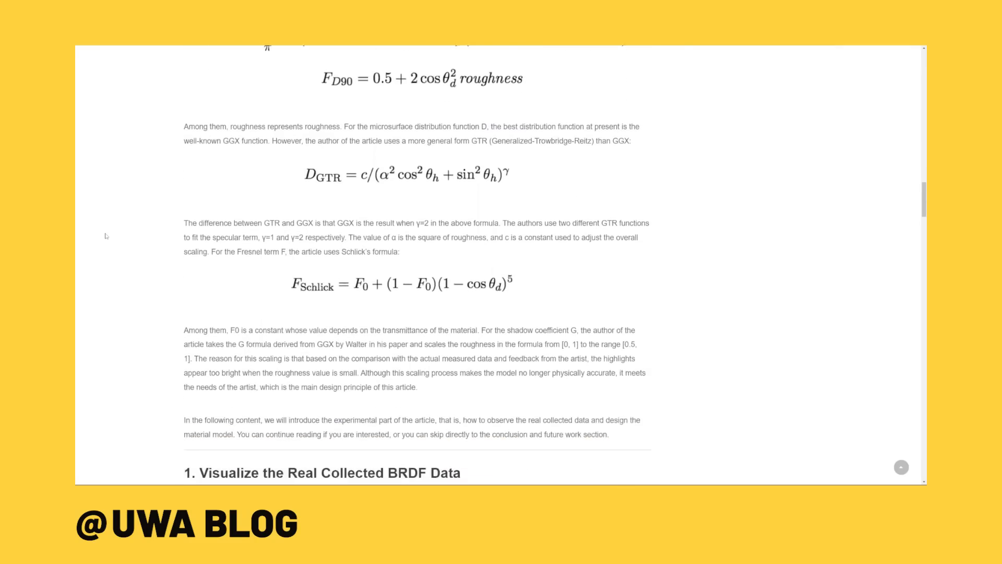
scroll(106, 236, down, 3)
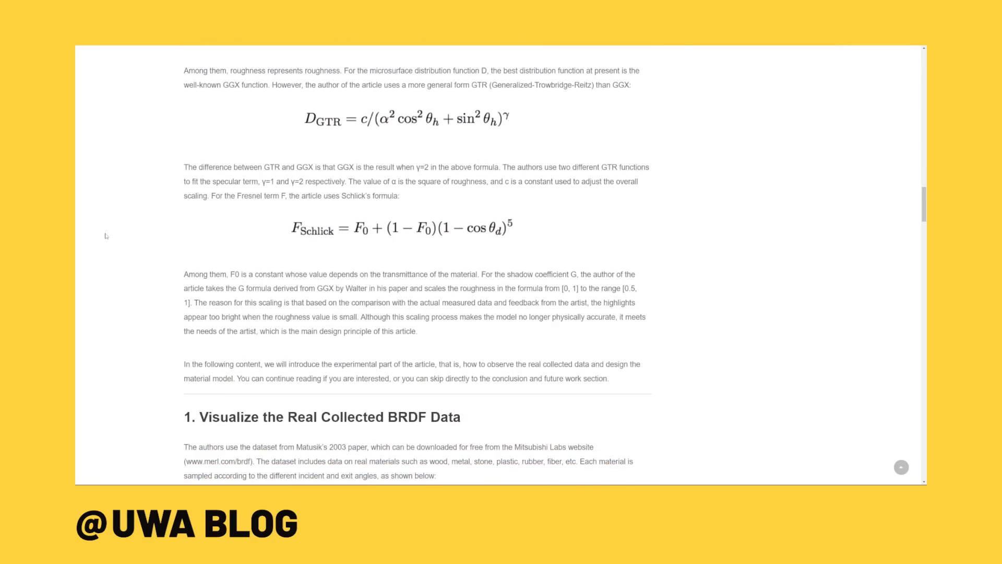
scroll(106, 236, down, 5)
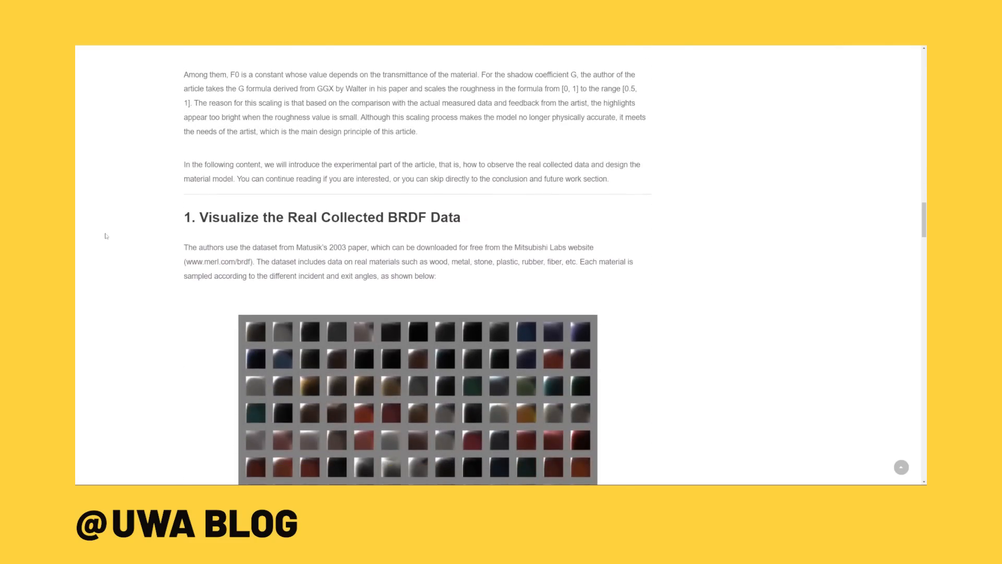
scroll(106, 236, down, 4)
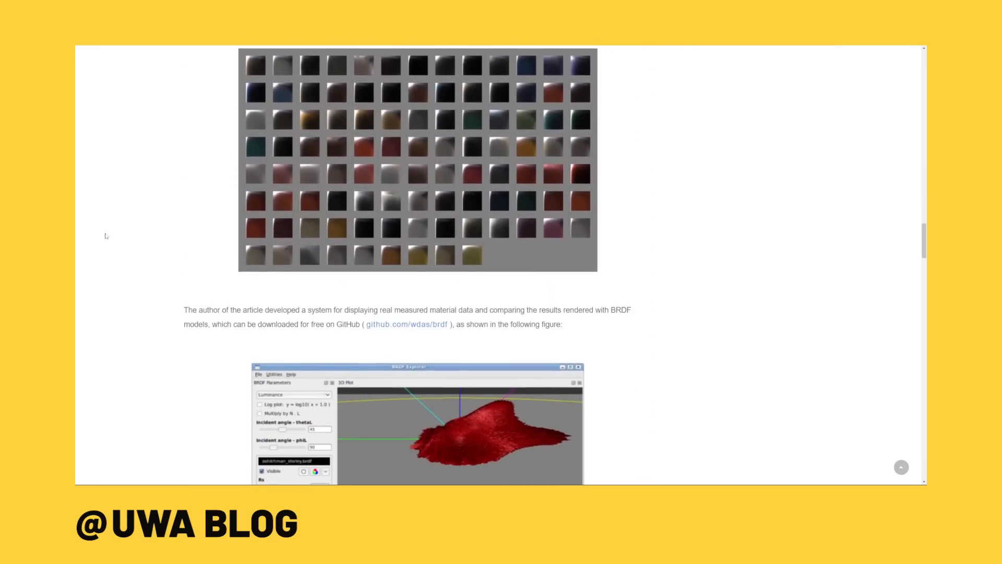
scroll(106, 236, down, 3)
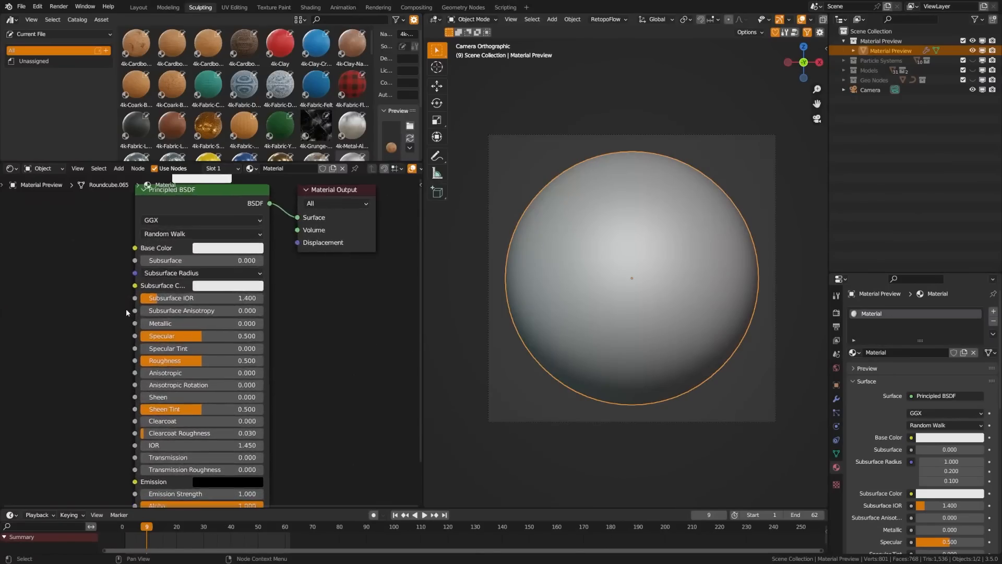
- Examine the Principled BSDF node and its list of parameters in the sphere's material
key(shift+h)
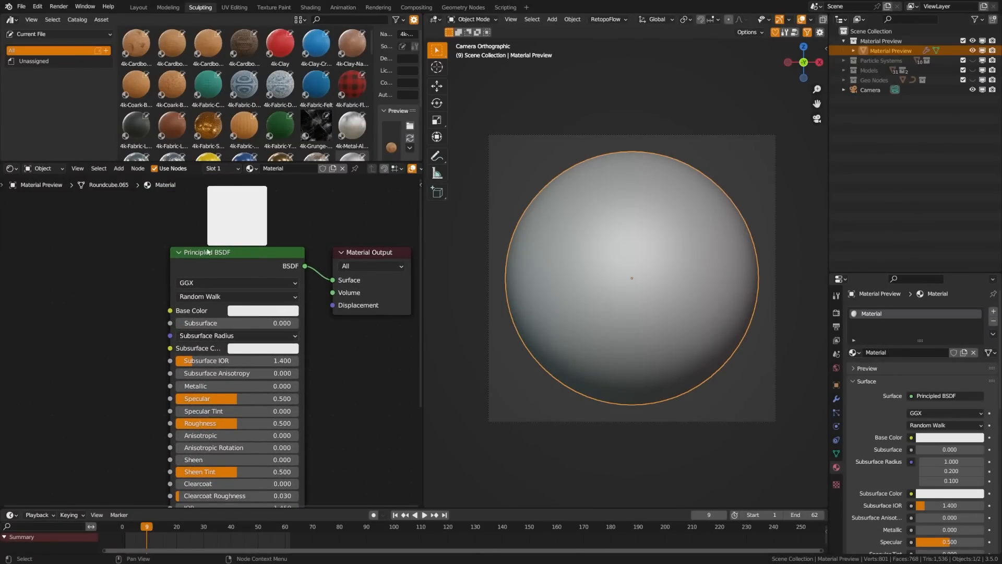
scroll(208, 334, up, 1)
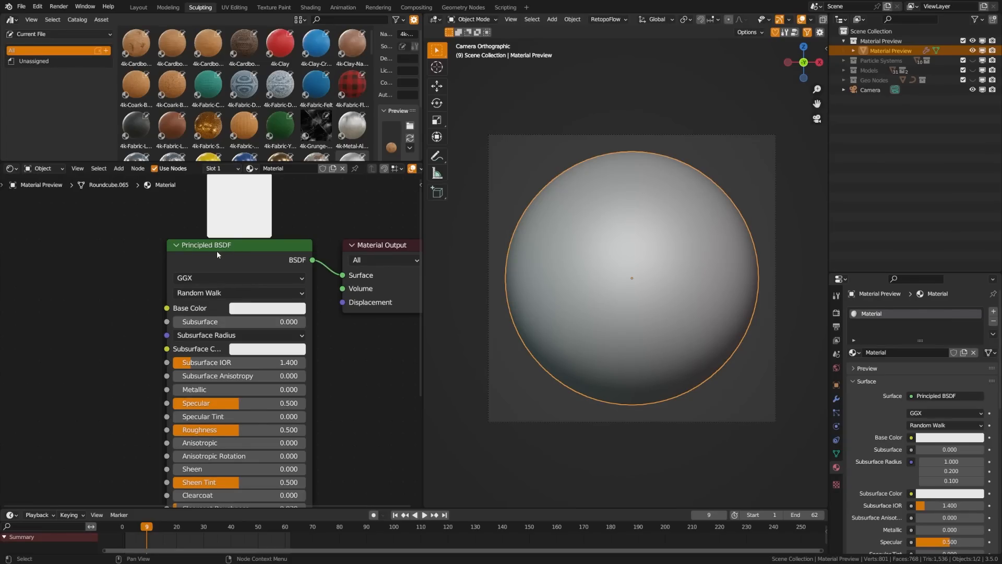
scroll(219, 310, down, 4)
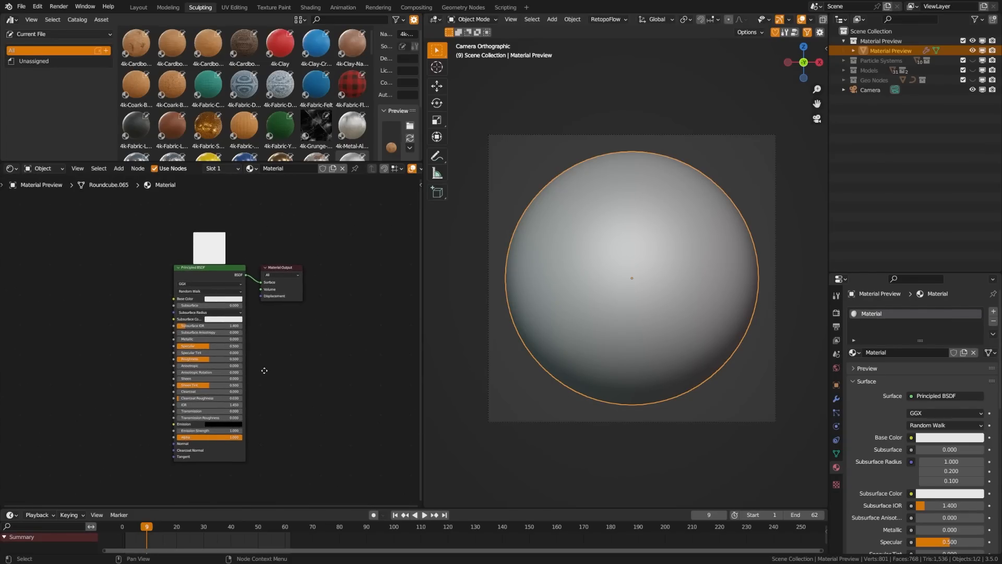
scroll(211, 332, up, 2)
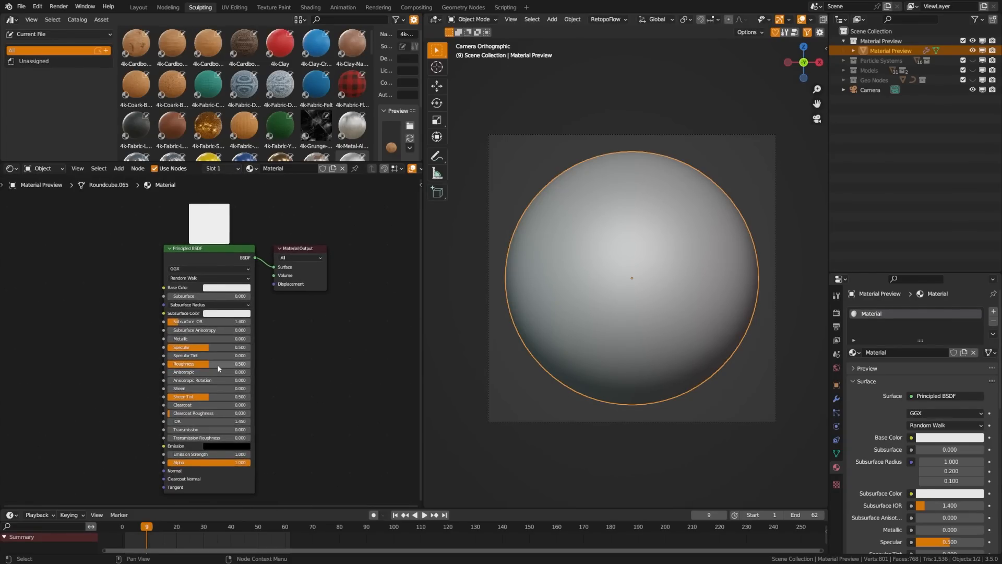
middle_drag(217, 365, 231, 362)
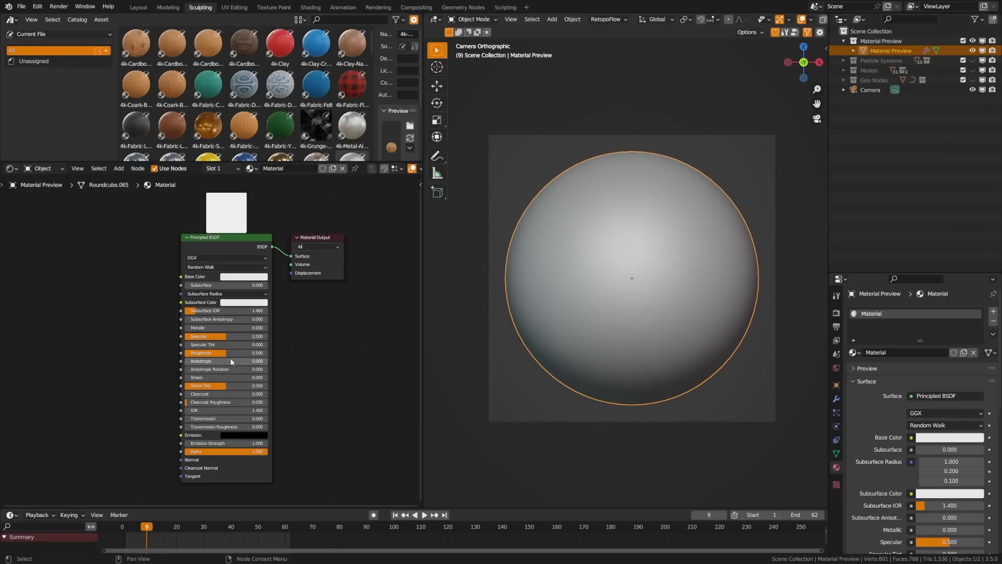
scroll(228, 308, up, 3)
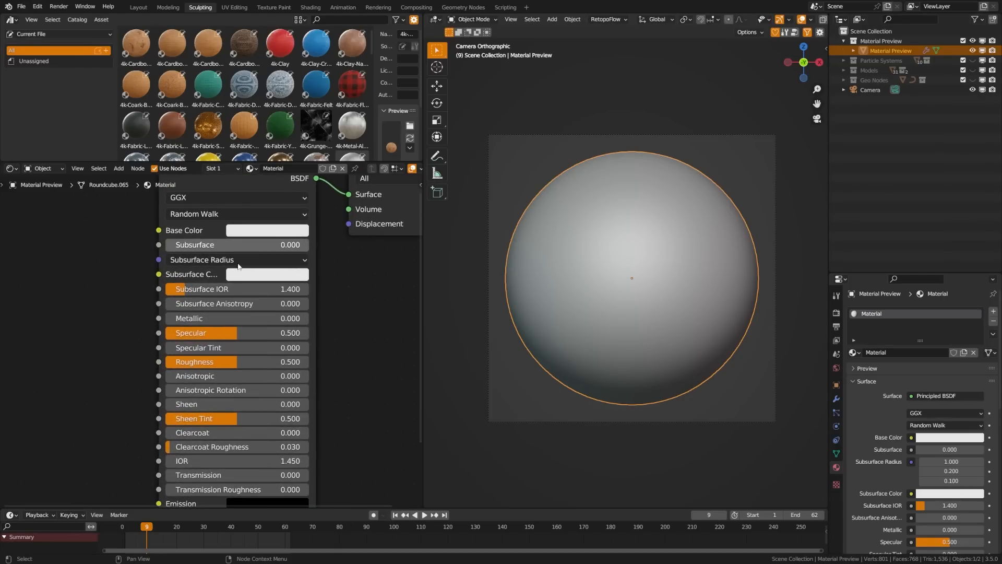
middle_drag(225, 239, 231, 306)
- Set the Principled BSDF's distribution to Multiscatter GGX and its Subsurface value to 1.000
click(218, 260)
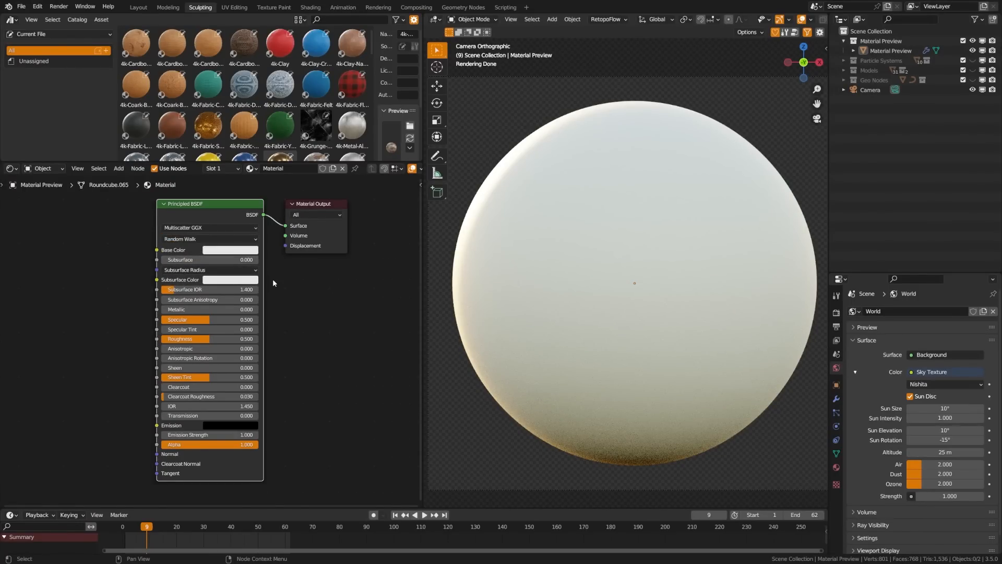
drag(211, 214, 225, 215)
click(213, 229)
click(198, 249)
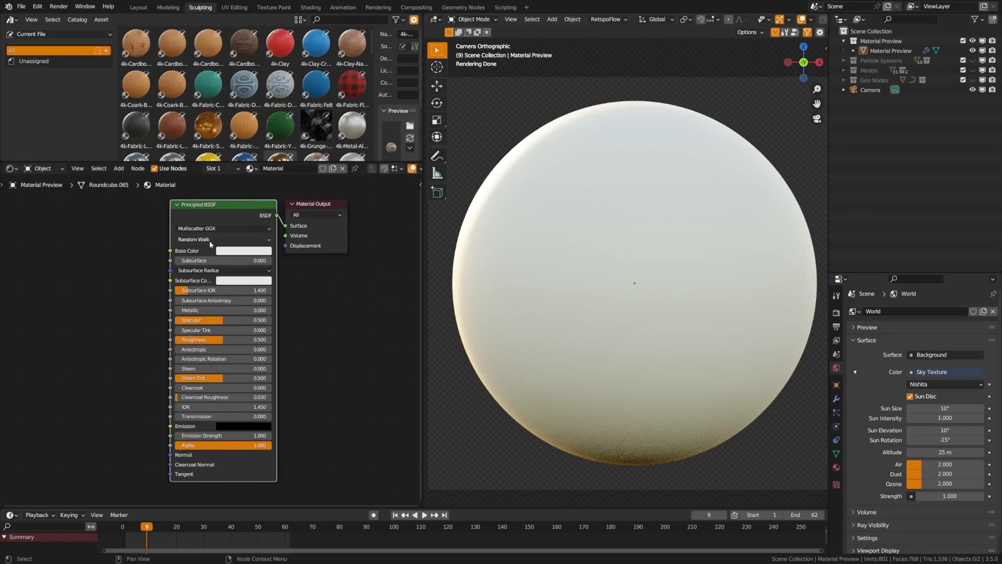
click(219, 239)
drag(195, 264, 272, 264)
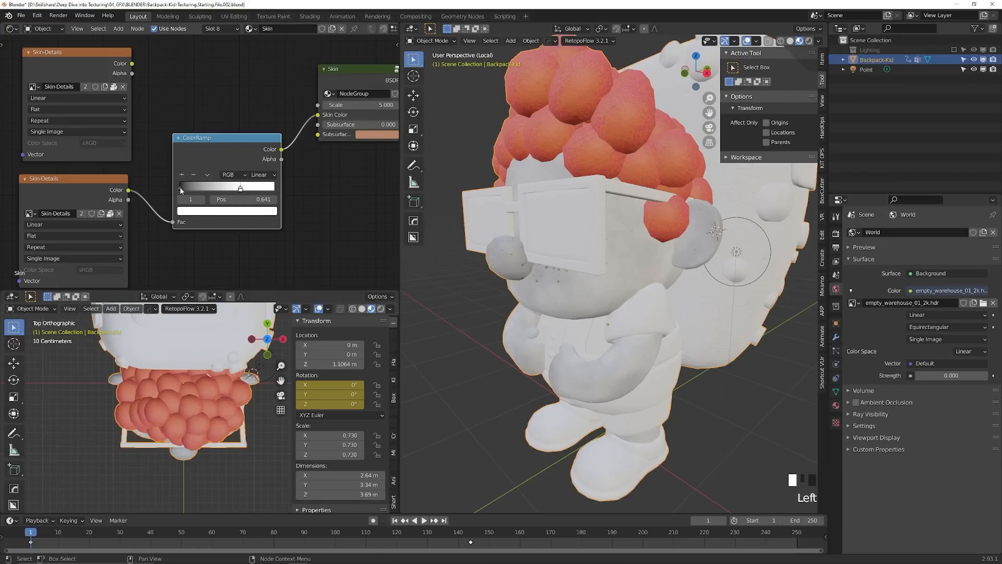
- Move the ColorRamp's black stop to position 0.417 in the Backpack-Kid's Skin material
click(217, 188)
mouse_move(220, 194)
mouse_down()
mouse_move(280, 192)
mouse_move(231, 191)
mouse_up()
middle_drag(570, 373, 553, 359)
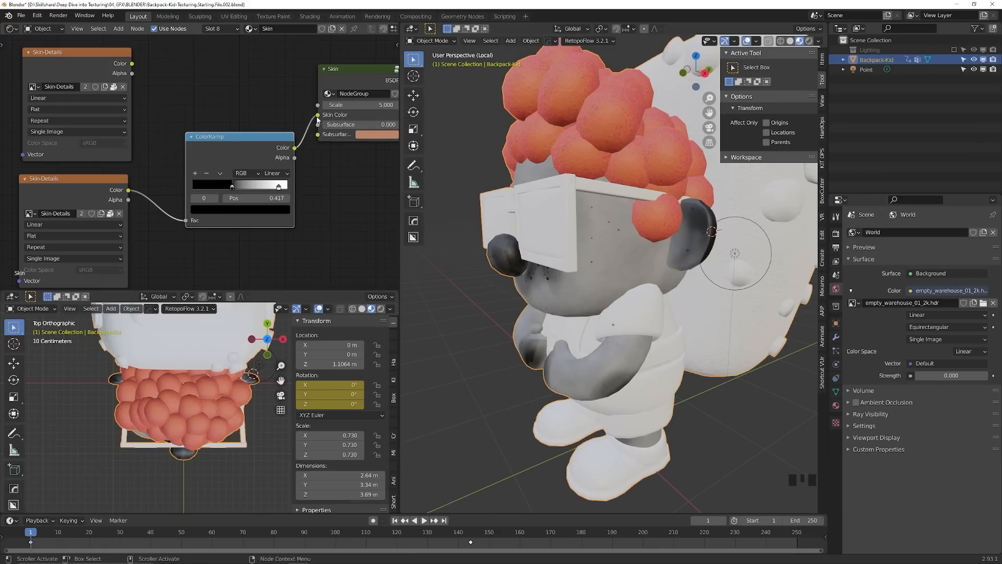
click(320, 119)
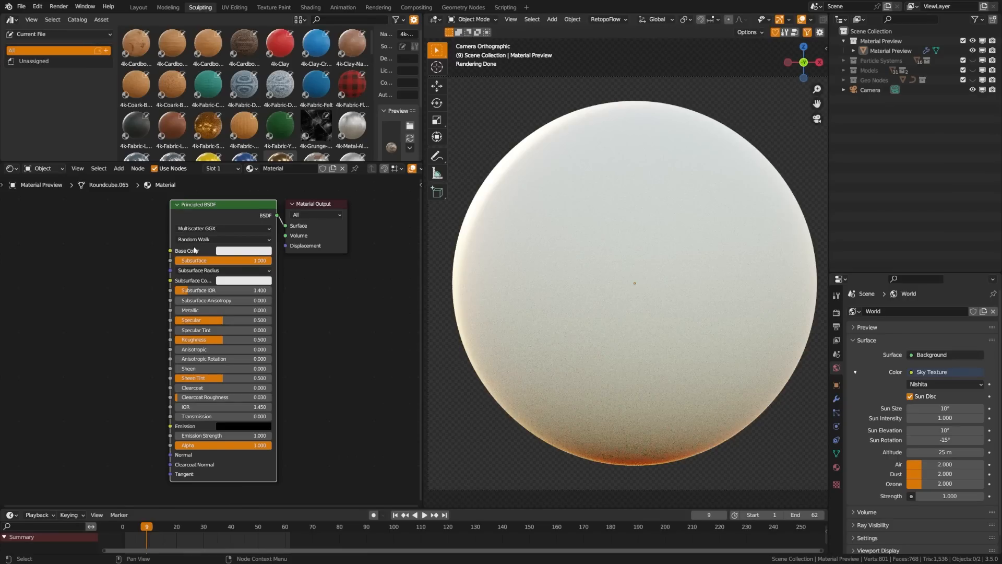
- Change the Principled BSDF's Subsurface Color to a saturated red
click(211, 271)
click(236, 280)
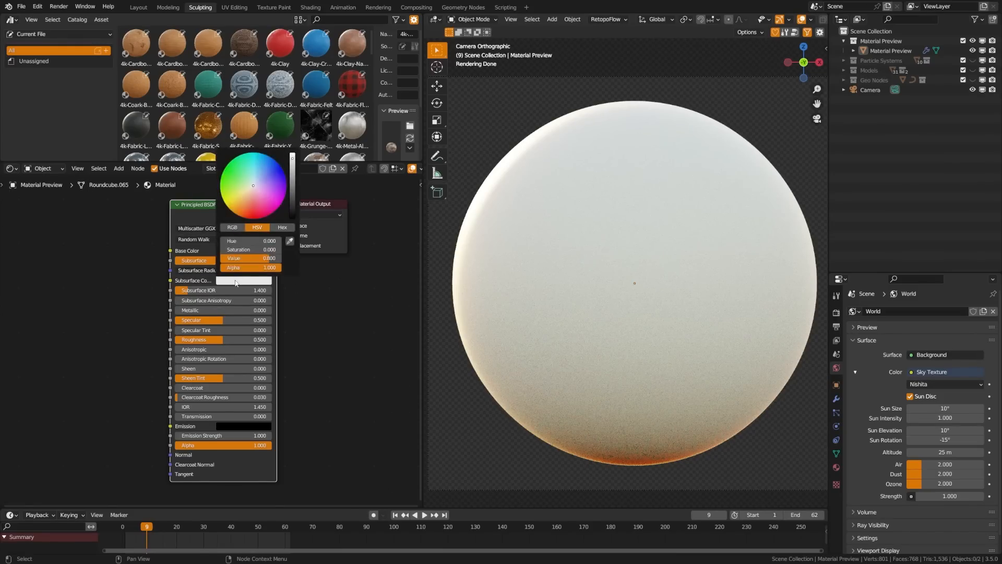
drag(266, 197, 258, 222)
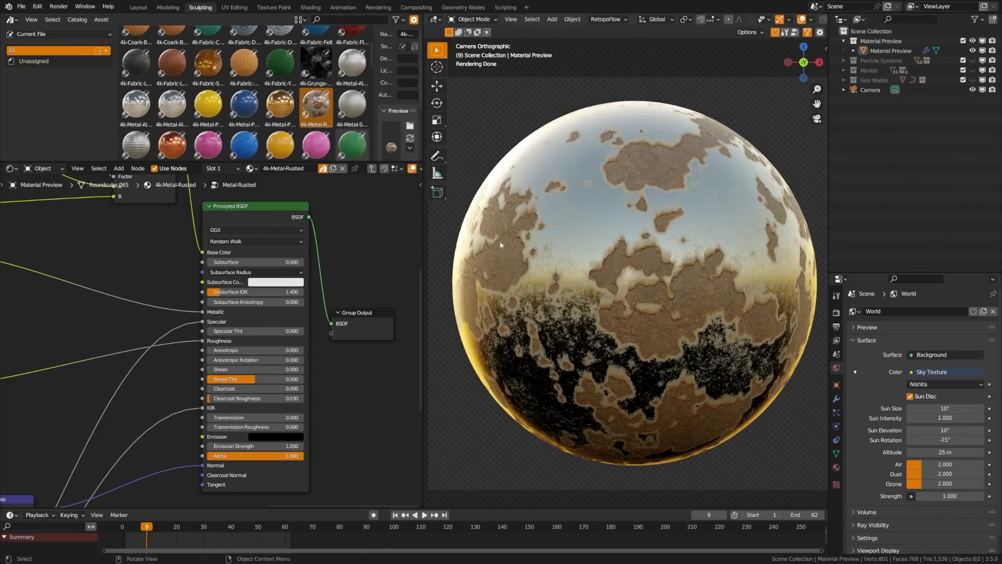
- Disconnect the texture from the Principled BSDF's Metallic input in the Metal-Rusted group and set Metallic to 1.000
middle_drag(161, 288, 183, 291)
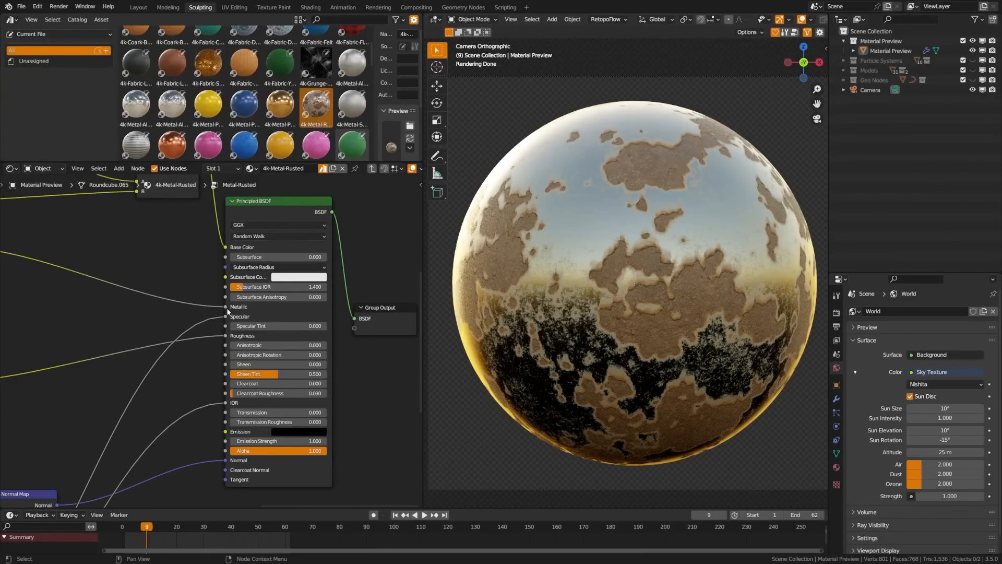
drag(225, 307, 172, 300)
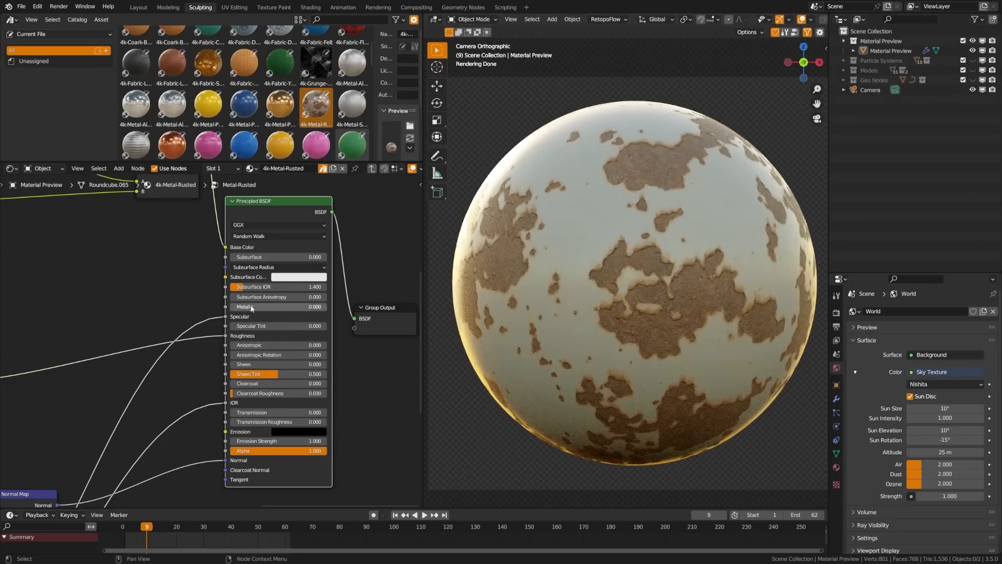
drag(251, 308, 329, 311)
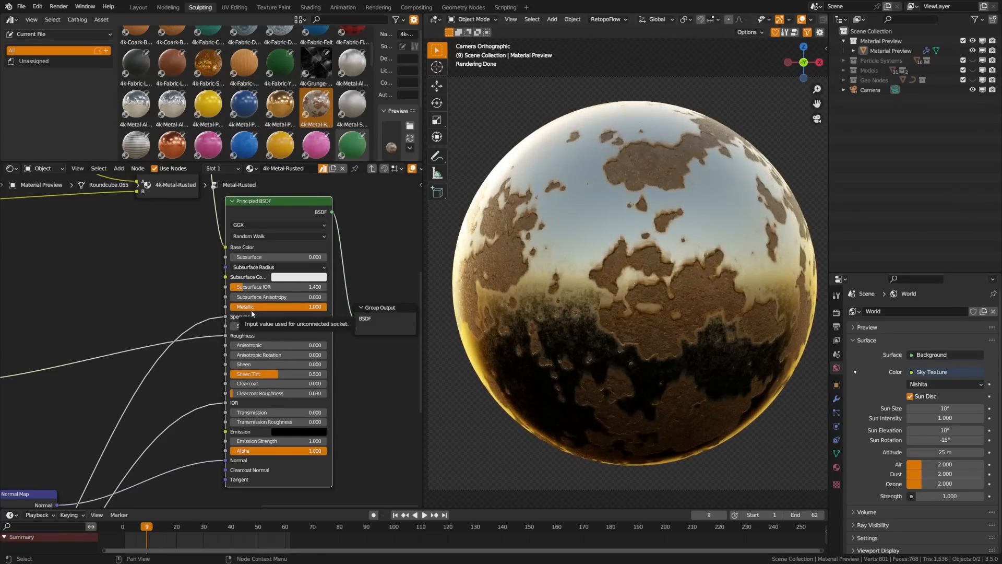
- Undo the Metallic value change and reconnect the image texture's Color output to the Principled BSDF's Metallic input
key(ctrl+z)
middle_drag(98, 290, 131, 293)
scroll(131, 293, down, 3)
scroll(131, 296, down, 1)
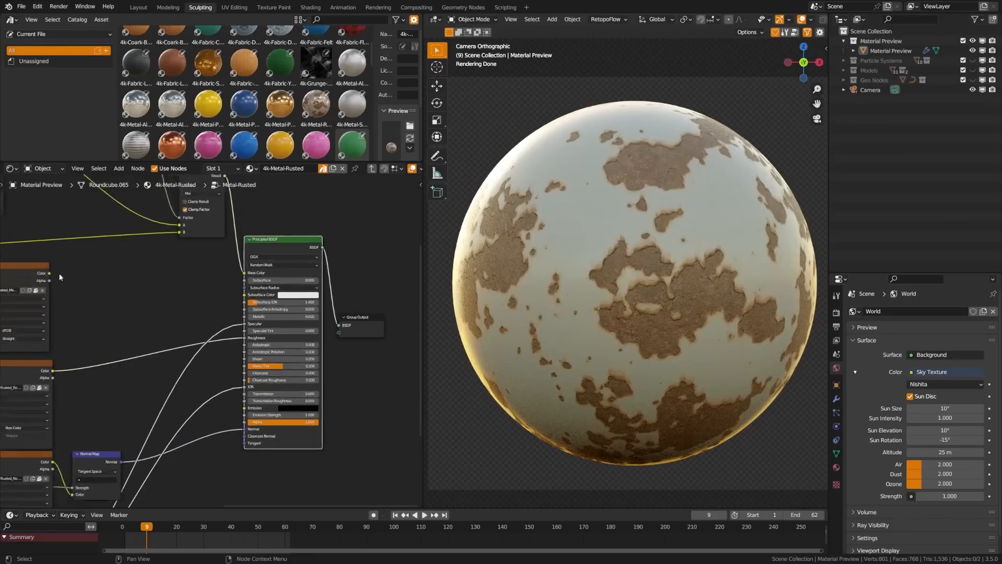
drag(49, 273, 244, 316)
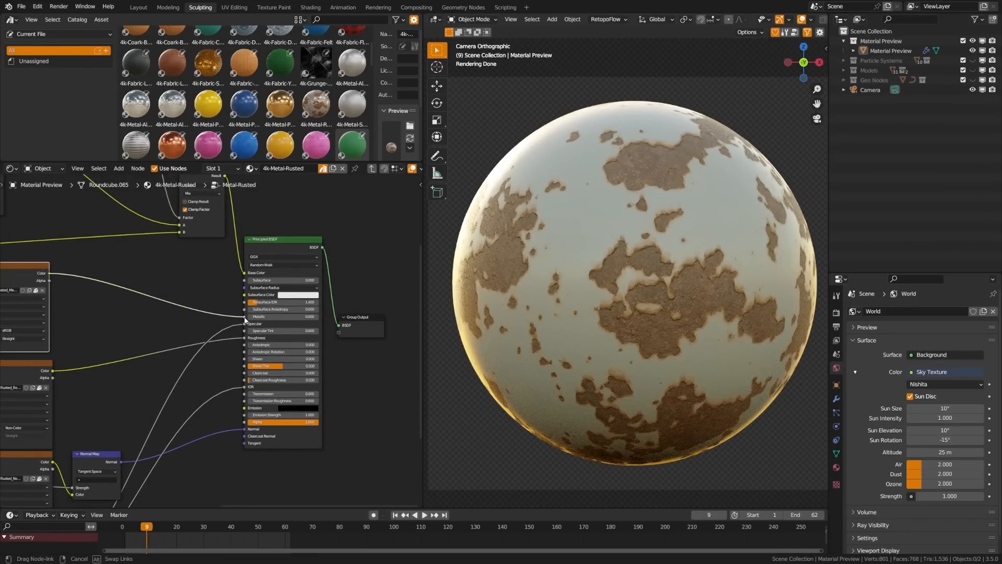
- Preview the metallic image texture directly on the sphere and inspect it up close
ctrl+shift+click(13, 270)
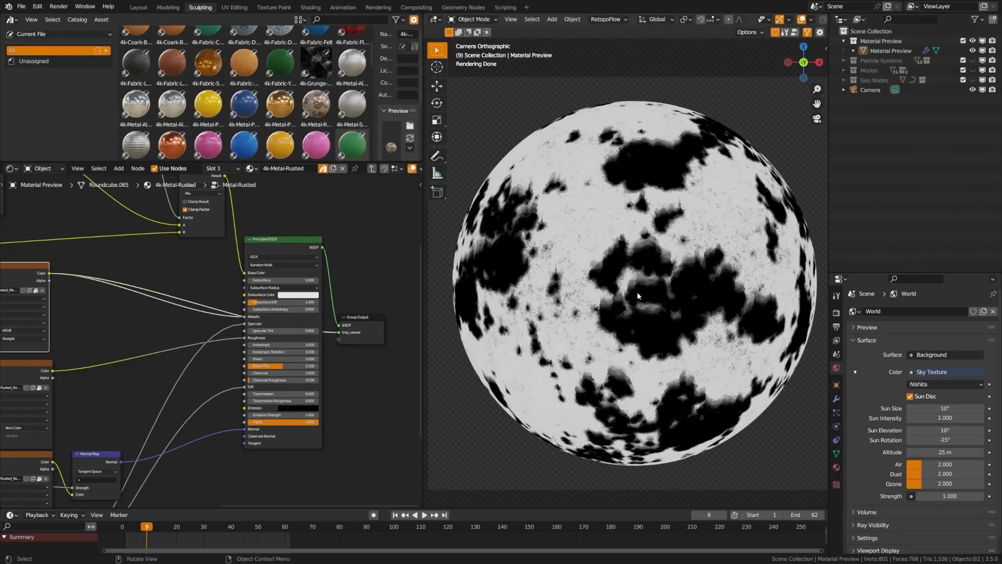
scroll(637, 292, up, 5)
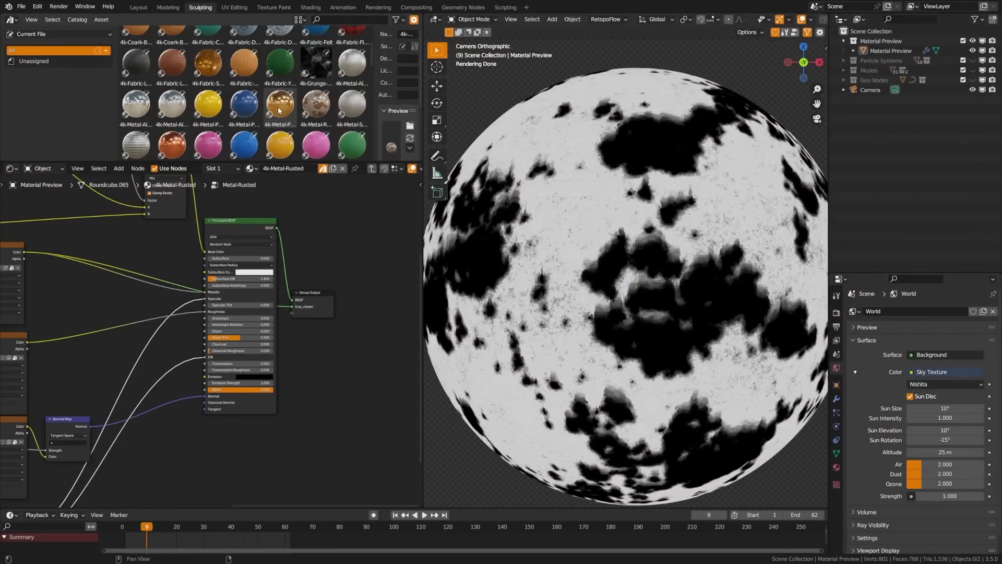
- Apply the 4k-Metal-Worn asset material to the sphere and open its Metal-Worn node group for editing
scroll(172, 145, down, 1)
drag(173, 135, 611, 257)
middle_drag(33, 301, 213, 291)
click(213, 291)
key(Tab)
scroll(324, 325, up, 3)
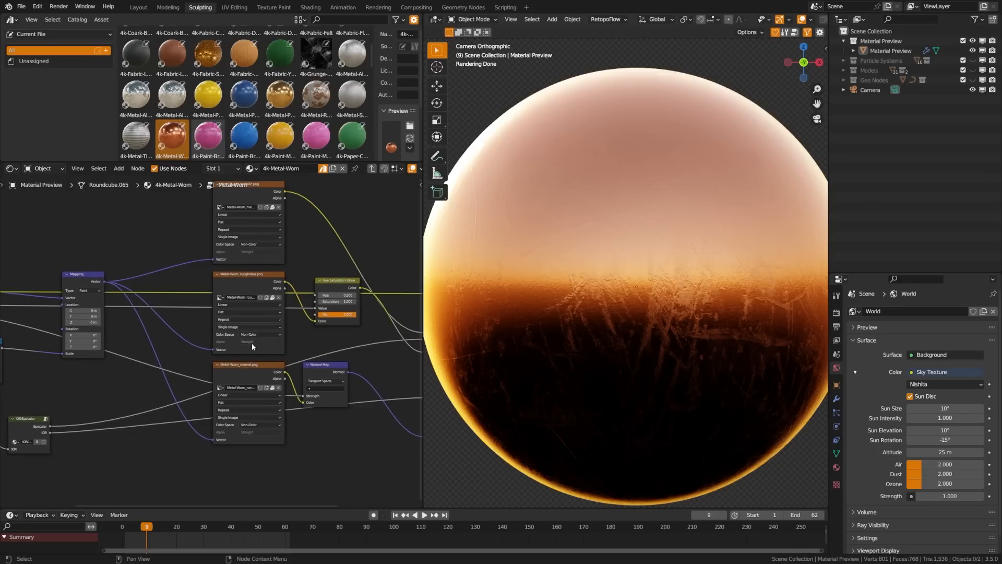
- Disconnect the link feeding the Principled BSDF's Specular input in the Metal-Worn group
middle_drag(324, 326, 16, 293)
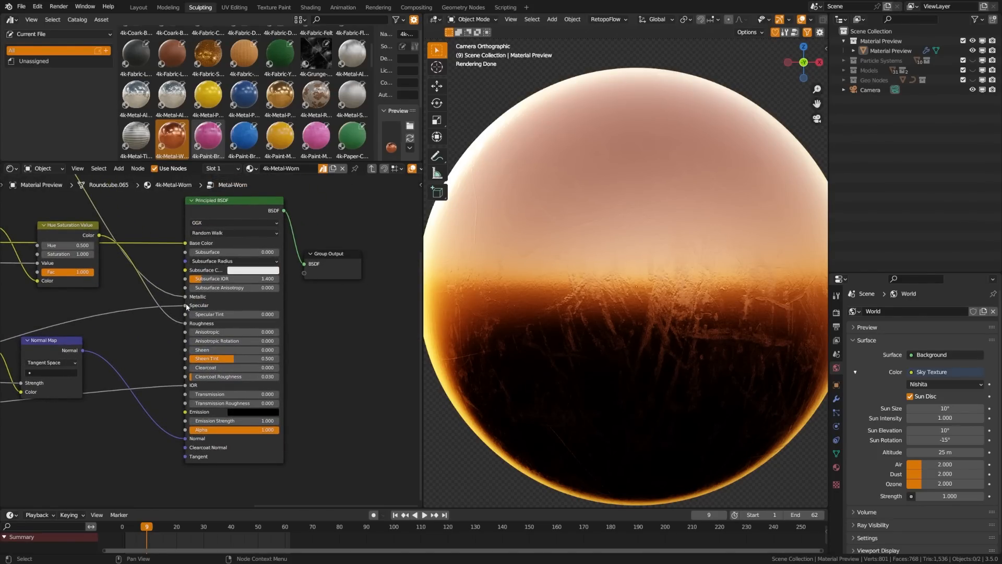
drag(185, 305, 274, 309)
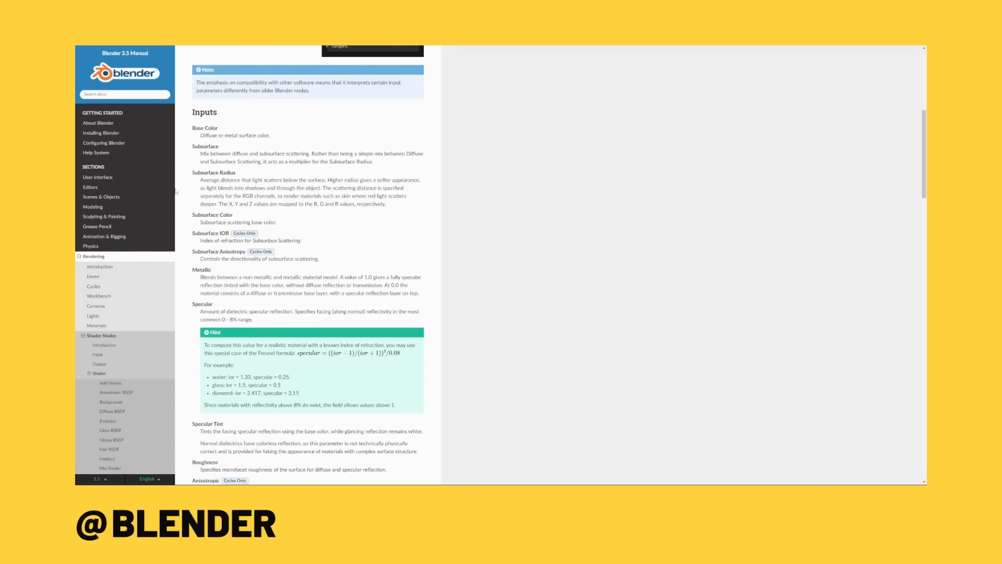
- Read the Principled BSDF inputs in the Blender manual and look through Pixel and Poly's IOR list for common and alphabetical materials
scroll(351, 278, down, 2)
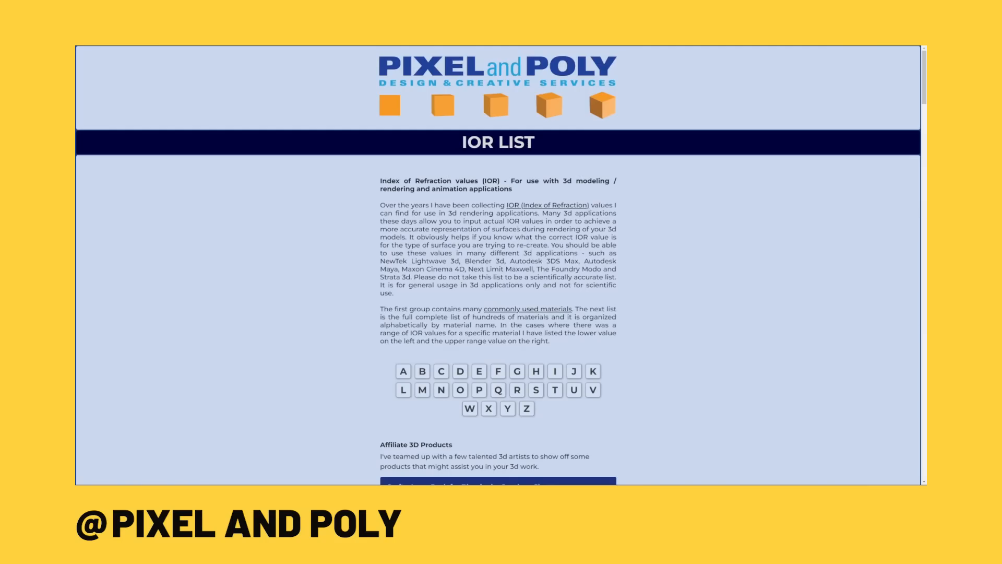
scroll(506, 274, down, 10)
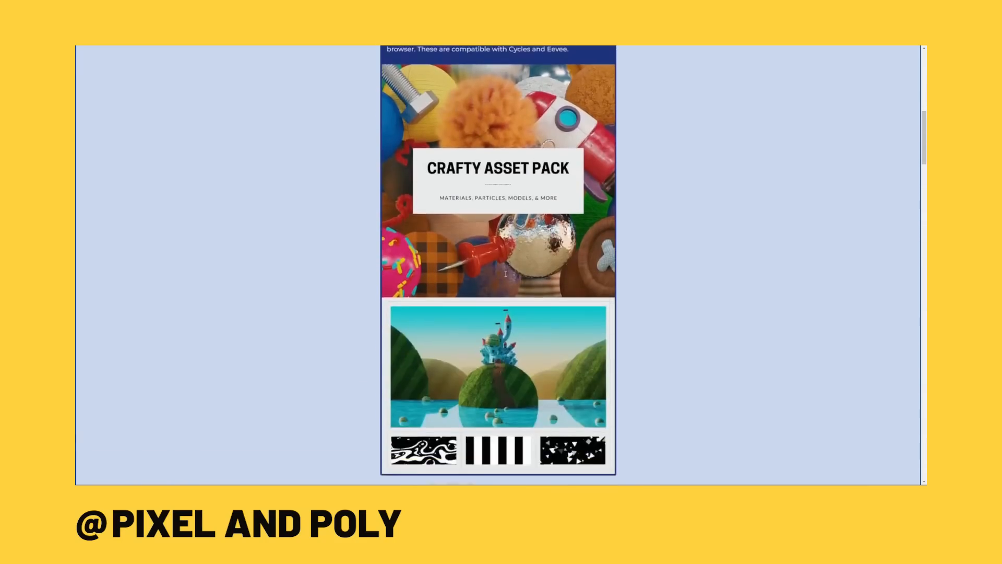
scroll(505, 274, down, 15)
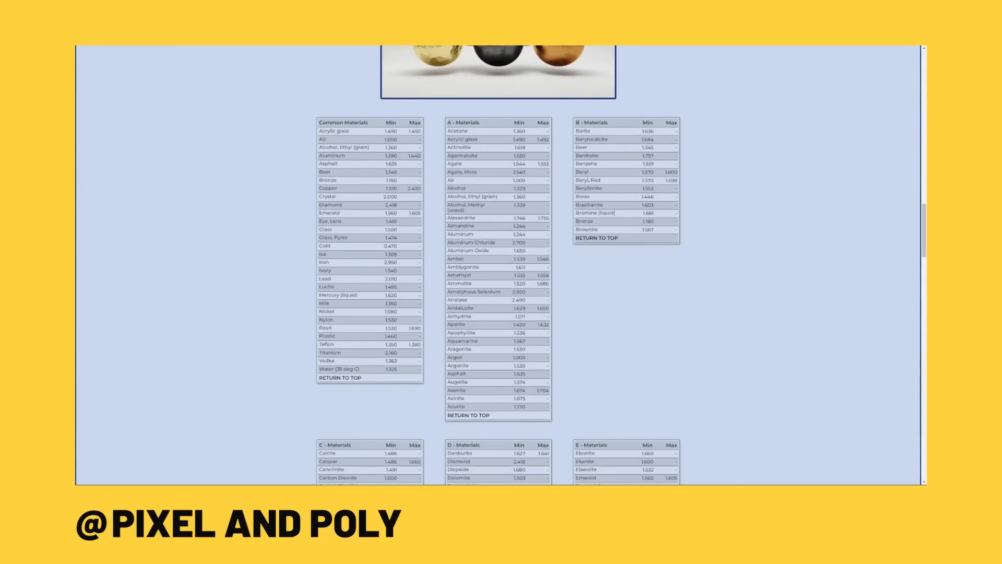
scroll(505, 273, down, 1)
scroll(379, 122, up, 1)
scroll(470, 235, down, 6)
scroll(408, 371, down, 1)
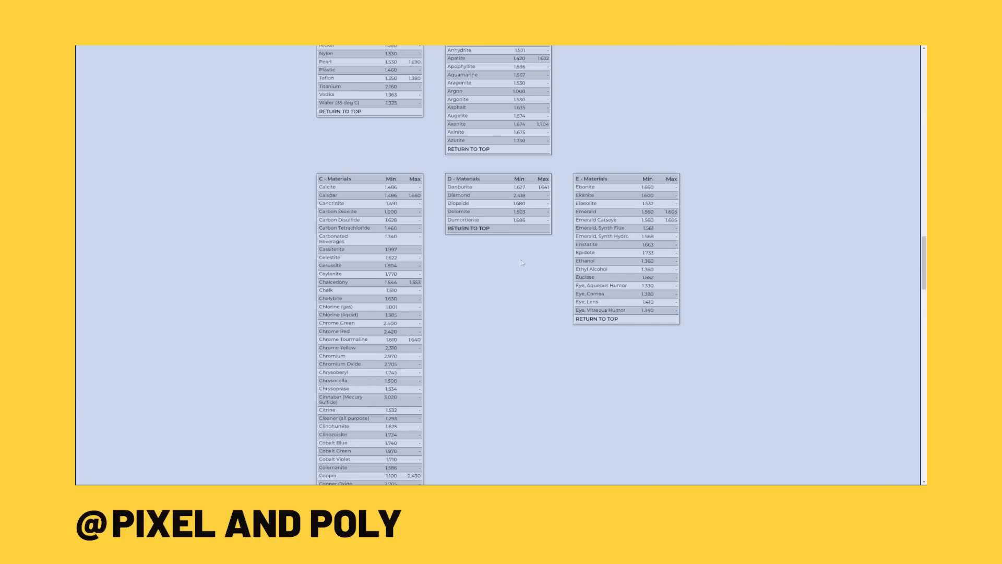
scroll(521, 262, up, 5)
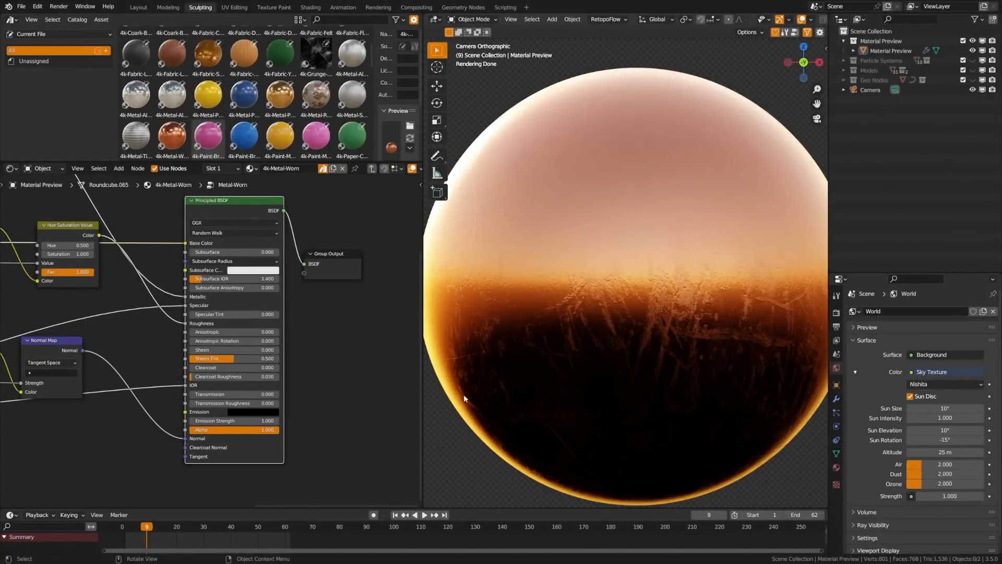
- Switch to Blender, reposition the IOR/Specular node in the Metal-Worn group, and open that node group for editing
scroll(463, 393, down, 3)
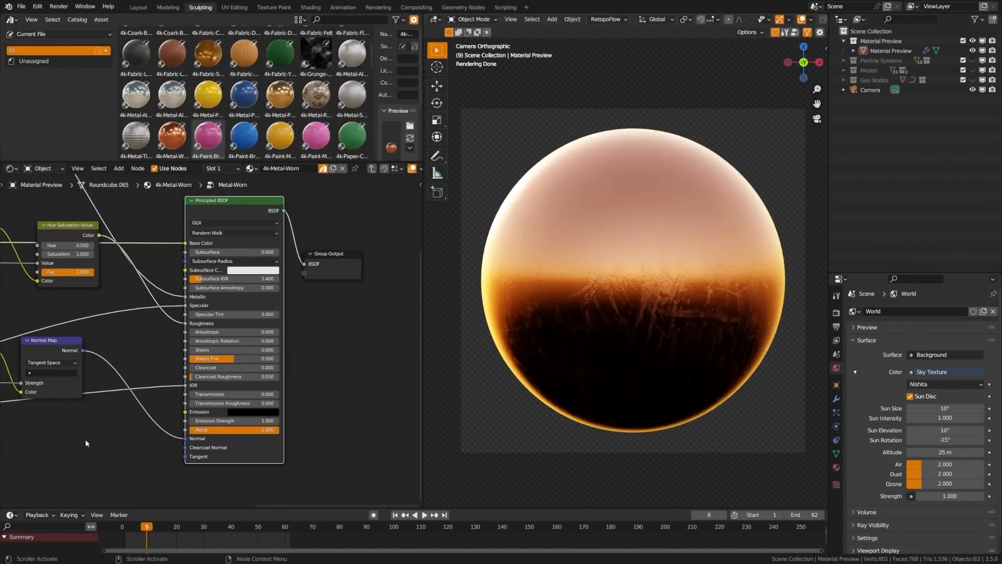
middle_drag(86, 441, 224, 361)
middle_drag(86, 405, 249, 351)
middle_drag(127, 380, 253, 371)
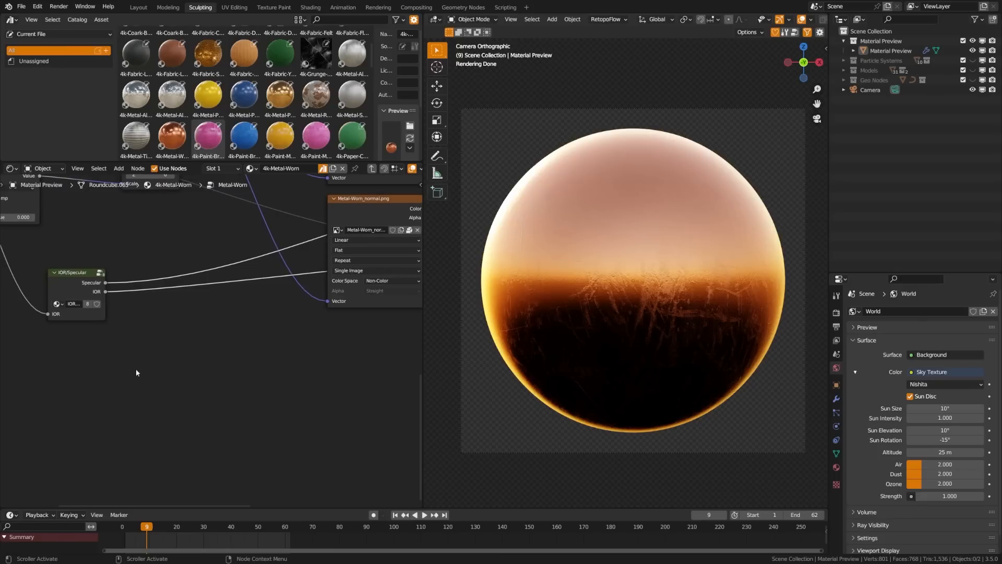
middle_drag(112, 330, 179, 372)
drag(134, 343, 82, 329)
middle_drag(81, 329, 121, 337)
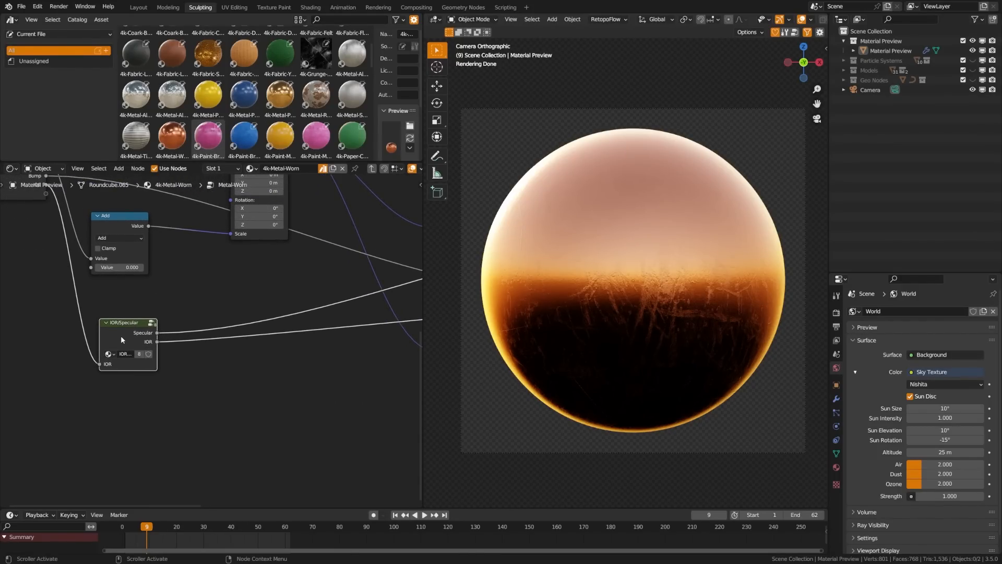
key(Tab)
key(Home)
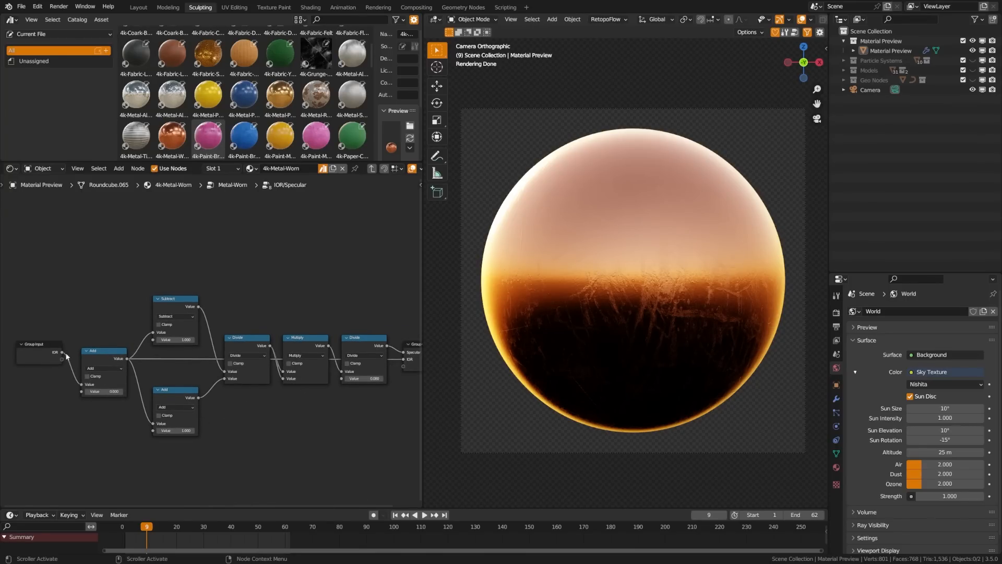
- Maximize the node editor and examine the chain of math nodes inside the IOR/Specular group
middle_drag(233, 406, 172, 393)
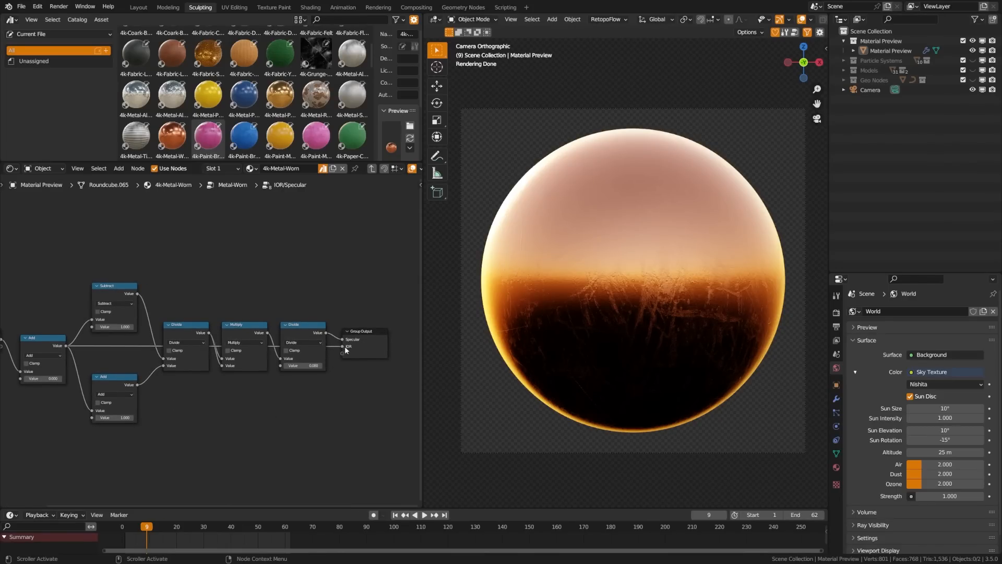
key(ctrl+space)
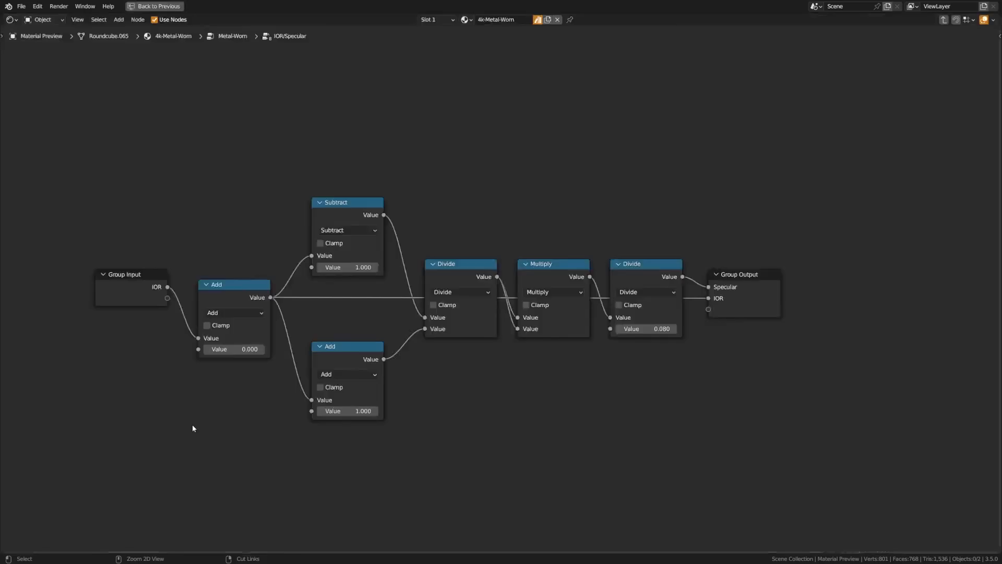
scroll(371, 421, up, 2)
middle_drag(322, 409, 376, 362)
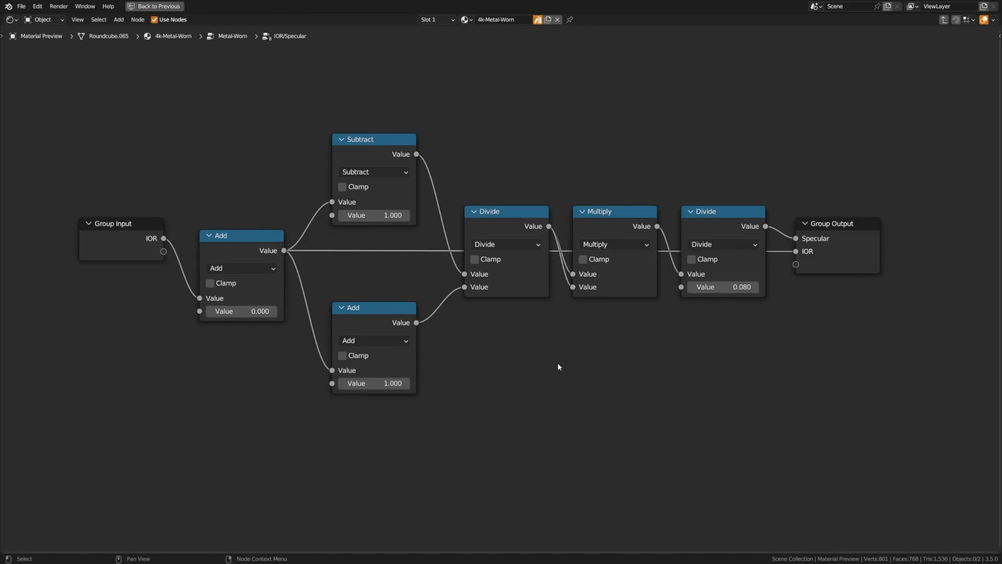
- Leave the IOR/Specular group and trace its Specular and IOR outputs through the Metal-Worn group
key(Tab)
scroll(511, 369, down, 3)
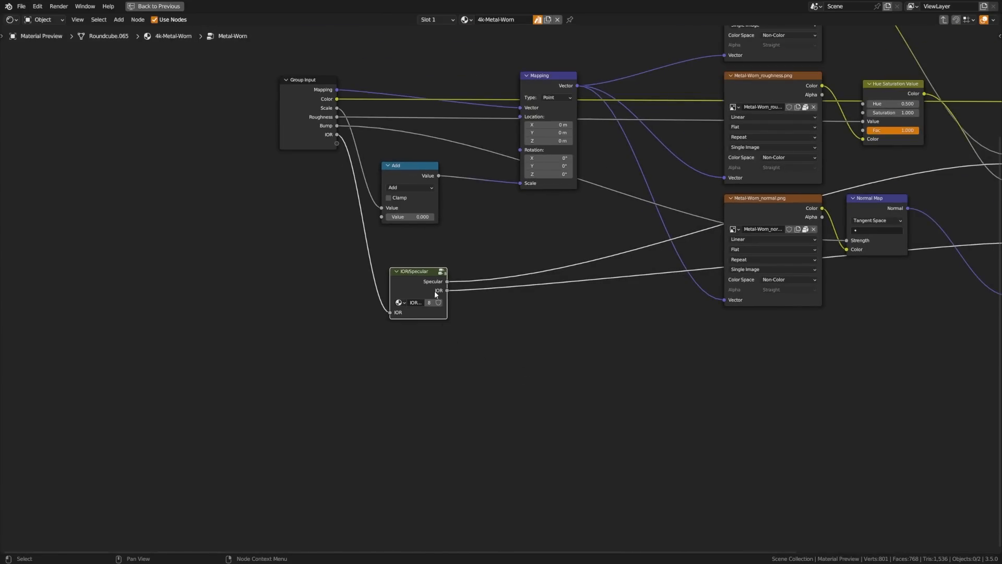
middle_drag(503, 314, 228, 447)
middle_drag(548, 417, 300, 401)
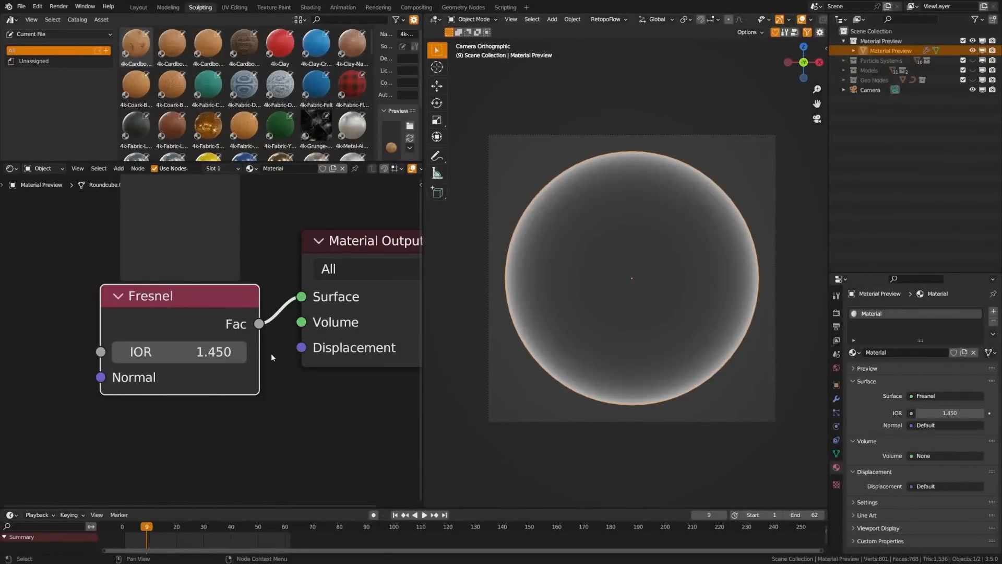
- Lower the IOR of the Fresnel node feeding the Material Output's Surface
drag(214, 352, 166, 352)
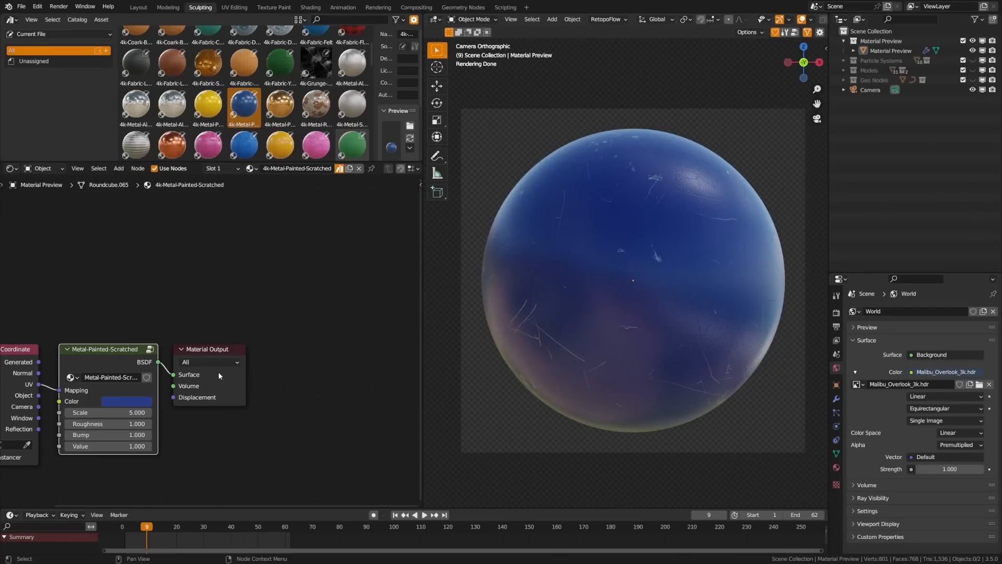
- Open the Metal-Painted-Scratched node group and preview the roughness map's Hue Saturation Value output directly on the sphere
key(Tab)
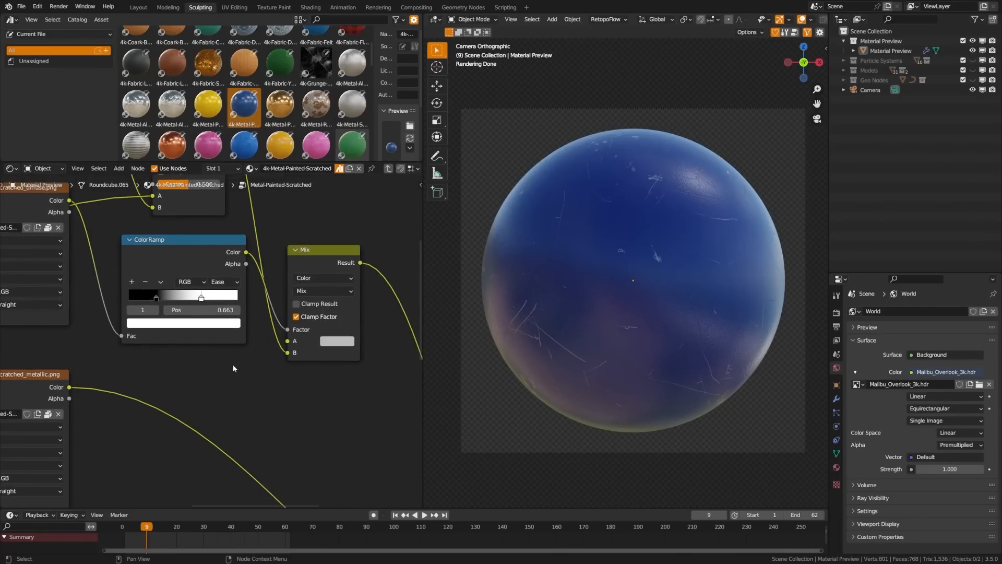
middle_drag(232, 368, 44, 336)
middle_drag(224, 408, 186, 285)
middle_drag(292, 441, 237, 316)
mouse_move(222, 421)
middle_down()
mouse_move(254, 359)
mouse_move(322, 345)
middle_up()
scroll(50, 281, down, 5)
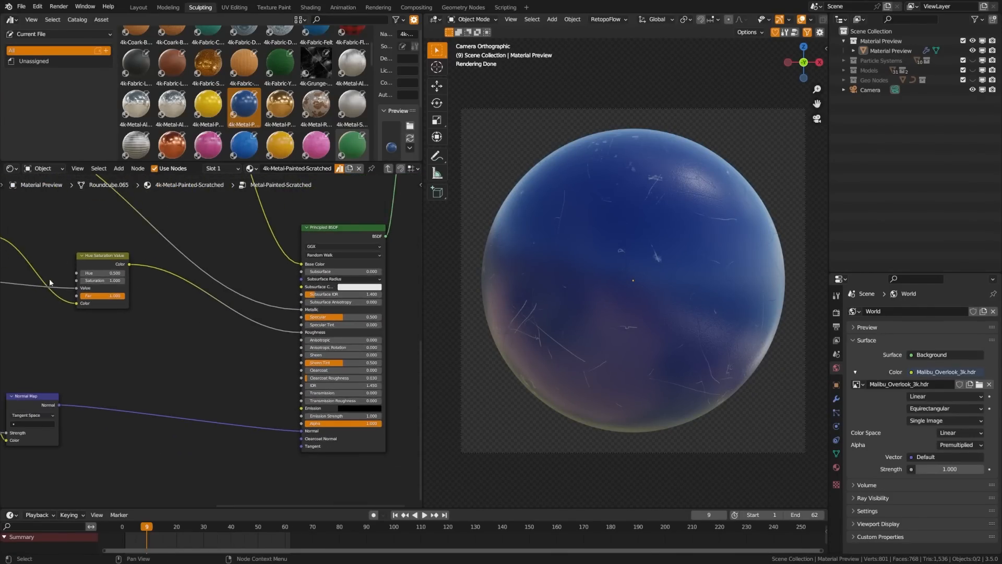
middle_drag(50, 281, 174, 280)
ctrl+shift+click(230, 255)
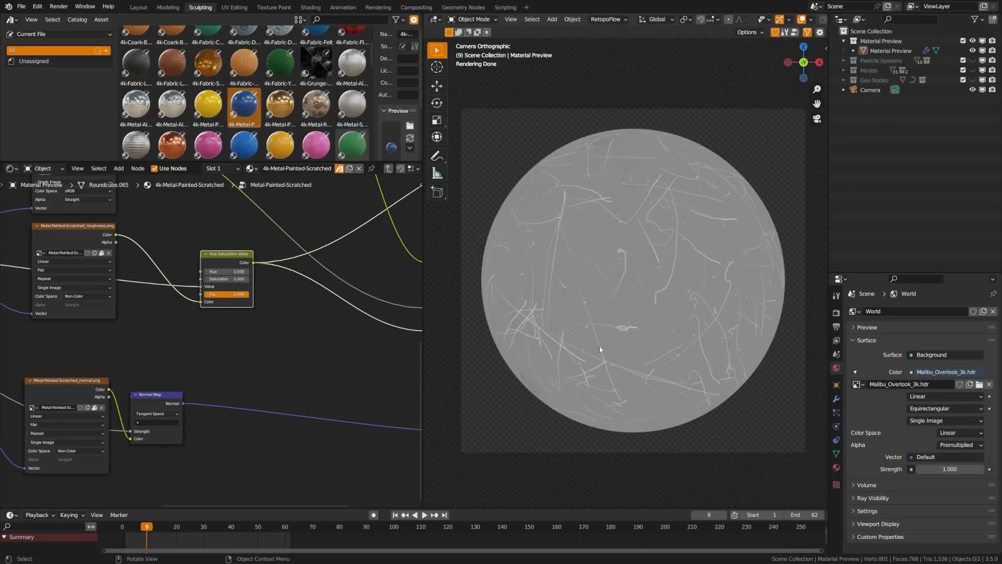
- Move the Hue Saturation Value node slightly, preview the Principled BSDF on the sphere again, and inspect its scratches up close
middle_drag(418, 353, 274, 332)
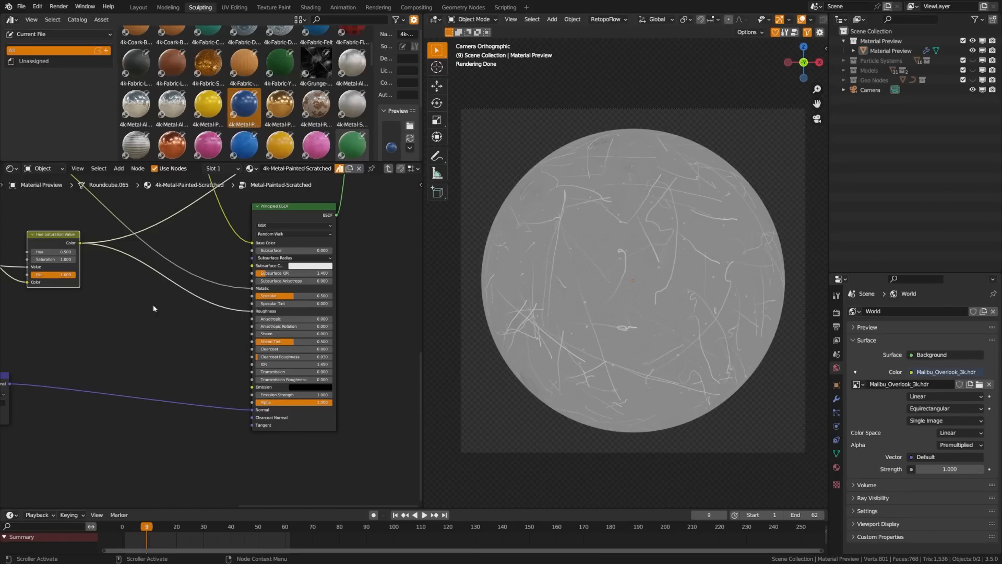
drag(67, 240, 73, 257)
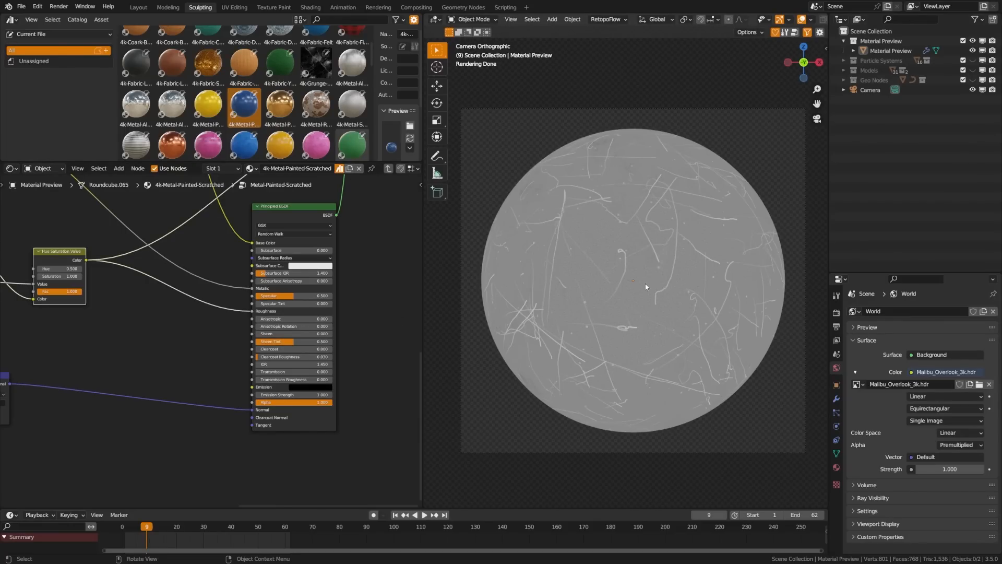
ctrl+shift+click(296, 209)
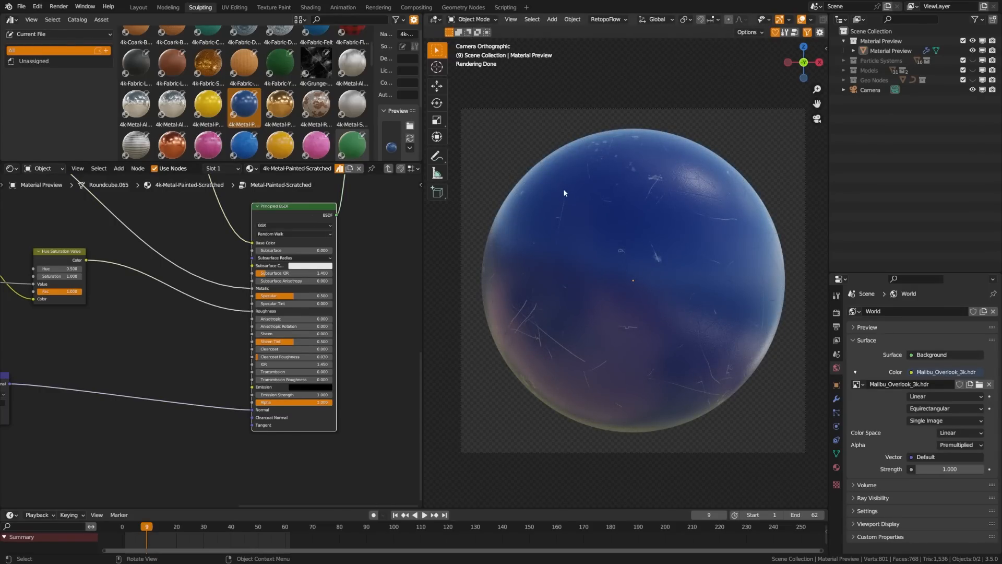
scroll(661, 258, up, 5)
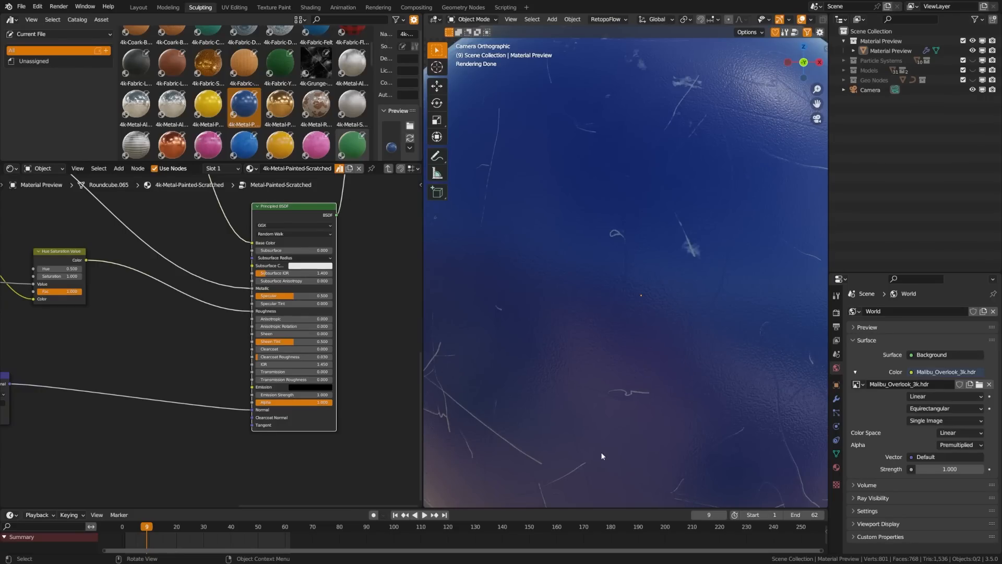
scroll(633, 207, down, 5)
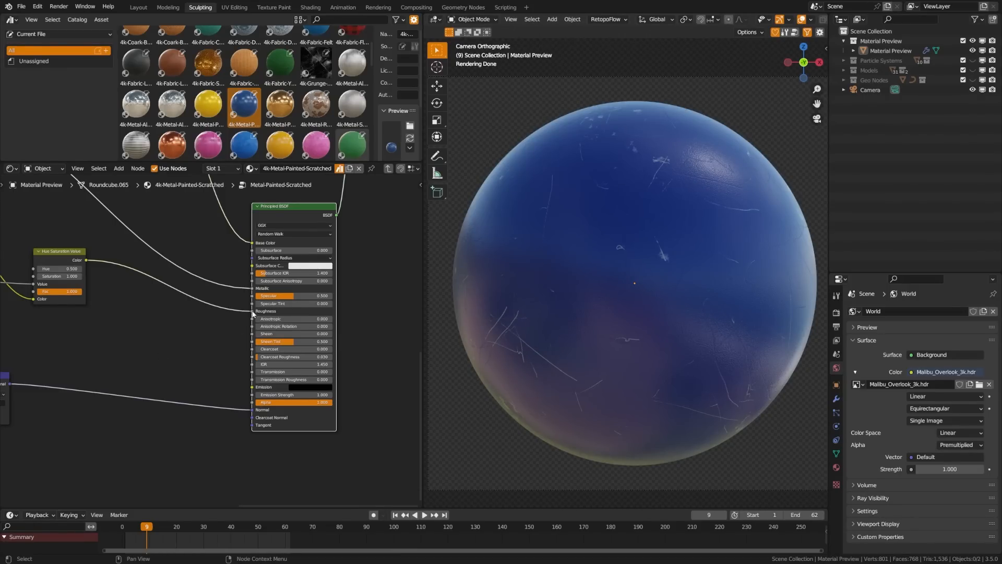
- Replace the Principled BSDF's Roughness link with a value of 0.216, and unlink and relink the Normal Map at its Normal input
drag(254, 311, 191, 309)
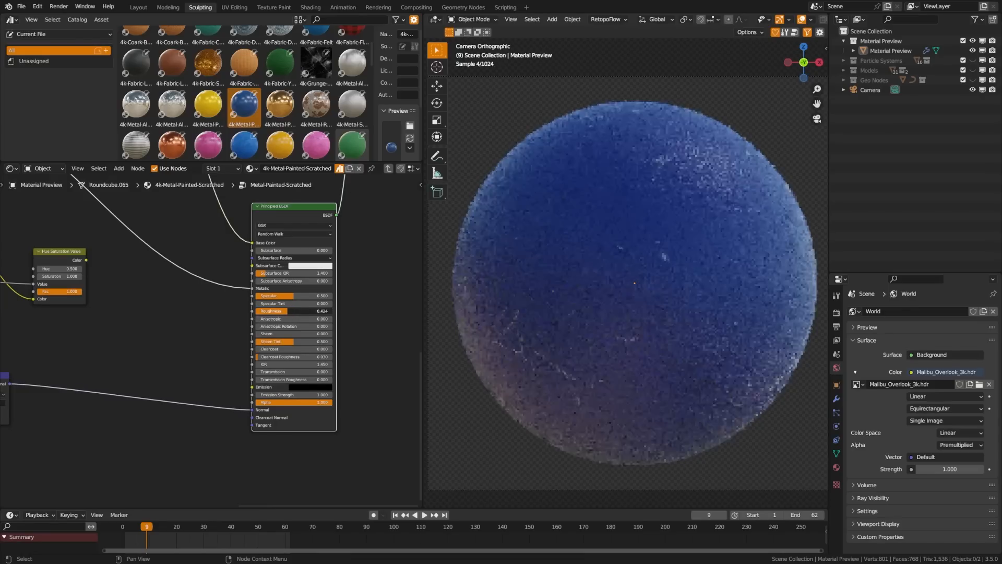
drag(281, 311, 272, 311)
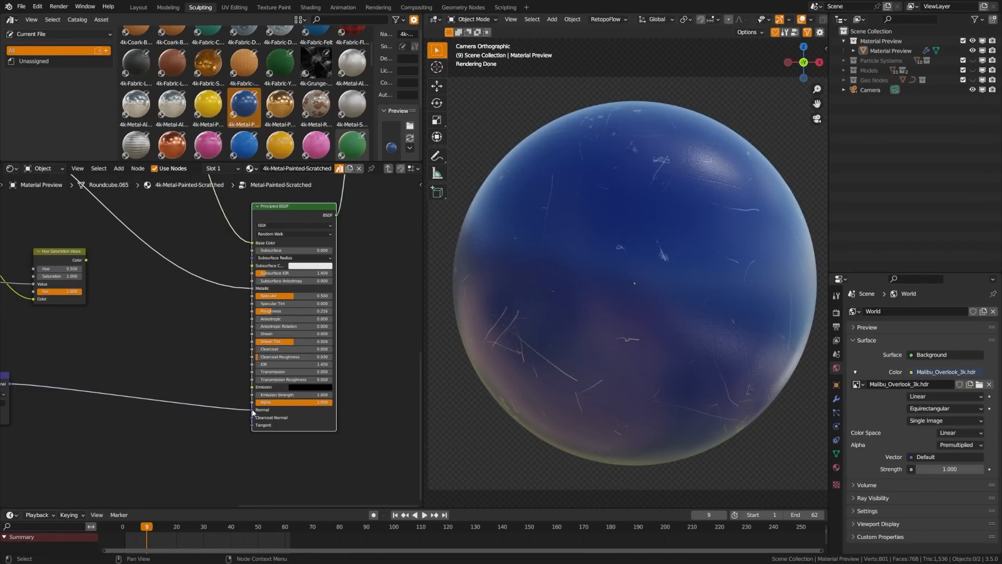
drag(252, 410, 156, 406)
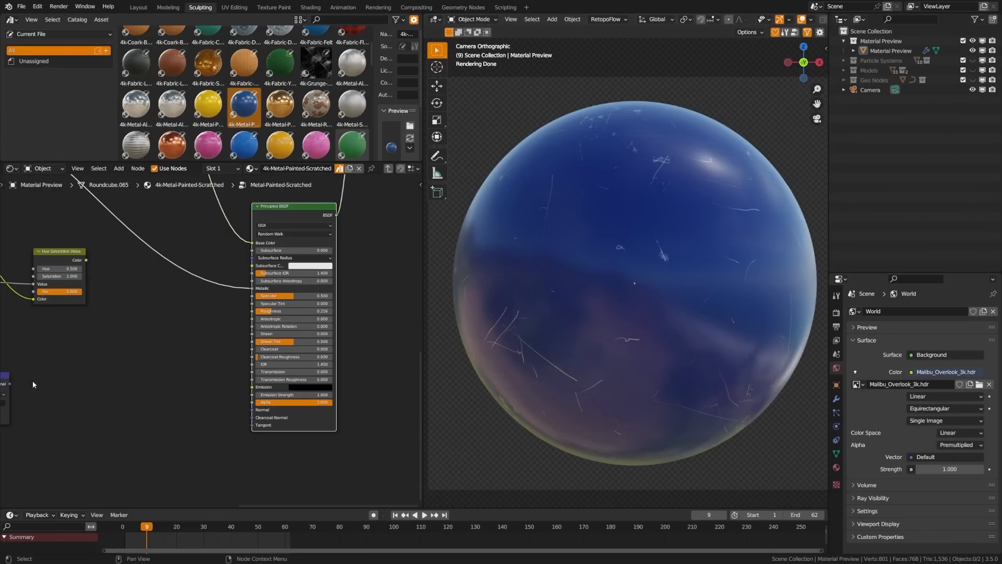
drag(10, 384, 251, 410)
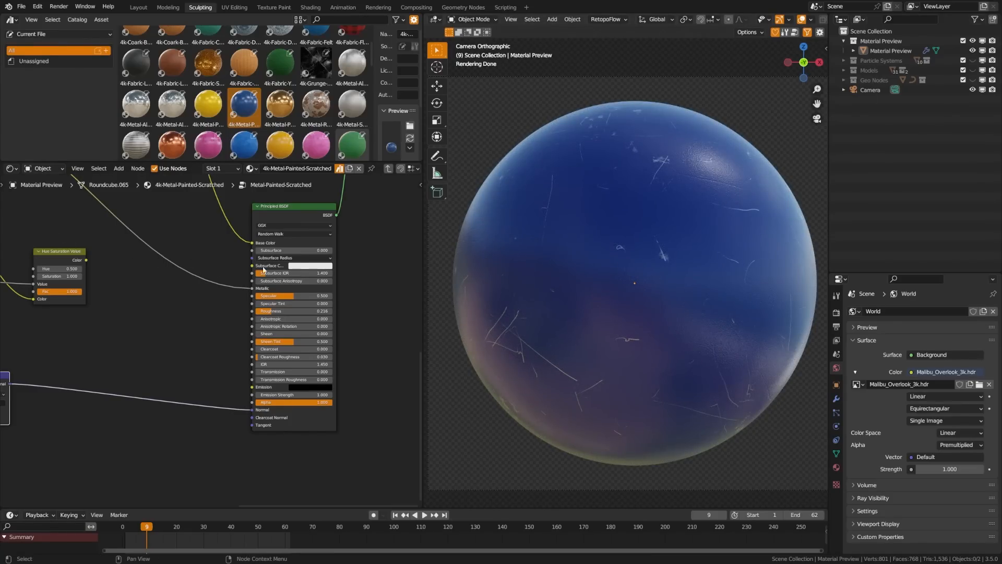
- Disconnect the Normal Map from the Principled BSDF and reconnect the Hue Saturation Value's Color output to Roughness
click(87, 261)
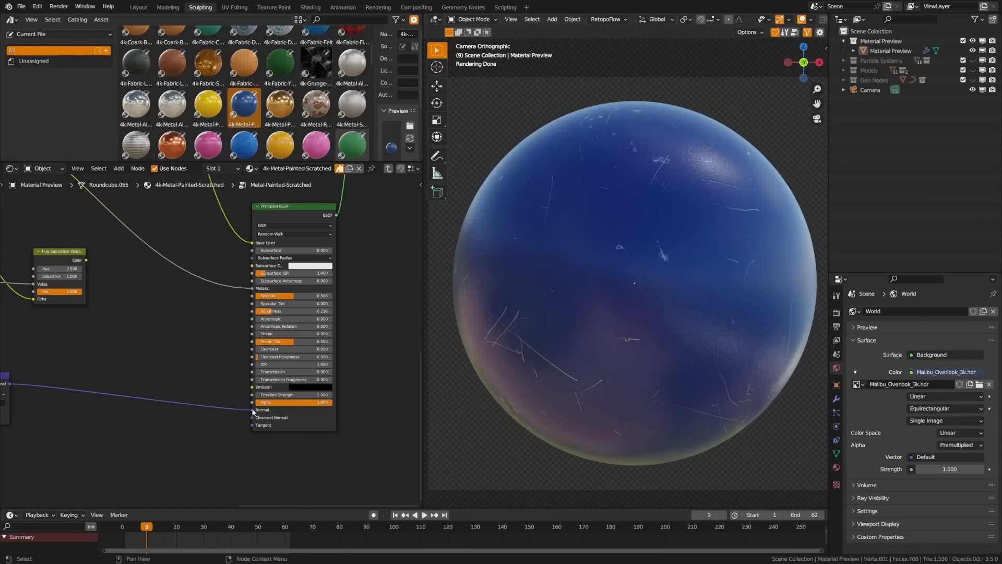
drag(252, 410, 252, 312)
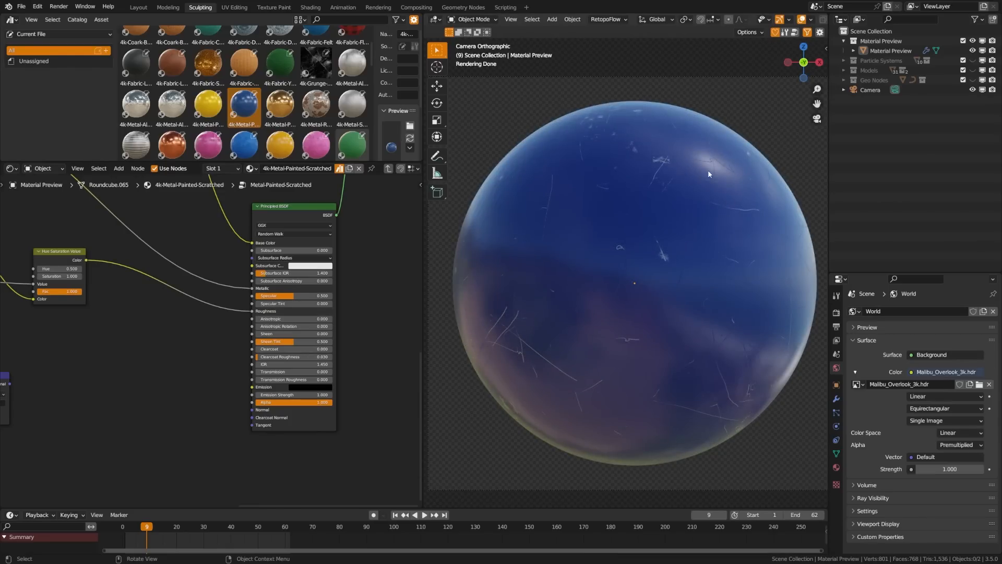
- Inspect the scratches in the sphere's highlight up close and preview the Hue Saturation Value output on the sphere
scroll(708, 170, up, 5)
shift+middle_drag(726, 162, 613, 331)
shift+middle_drag(729, 277, 688, 295)
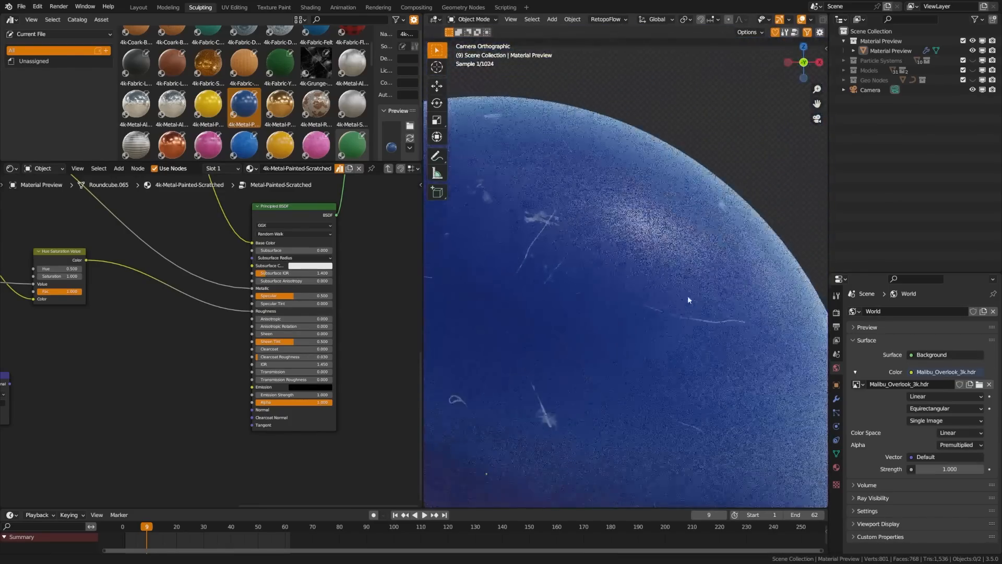
scroll(662, 306, up, 5)
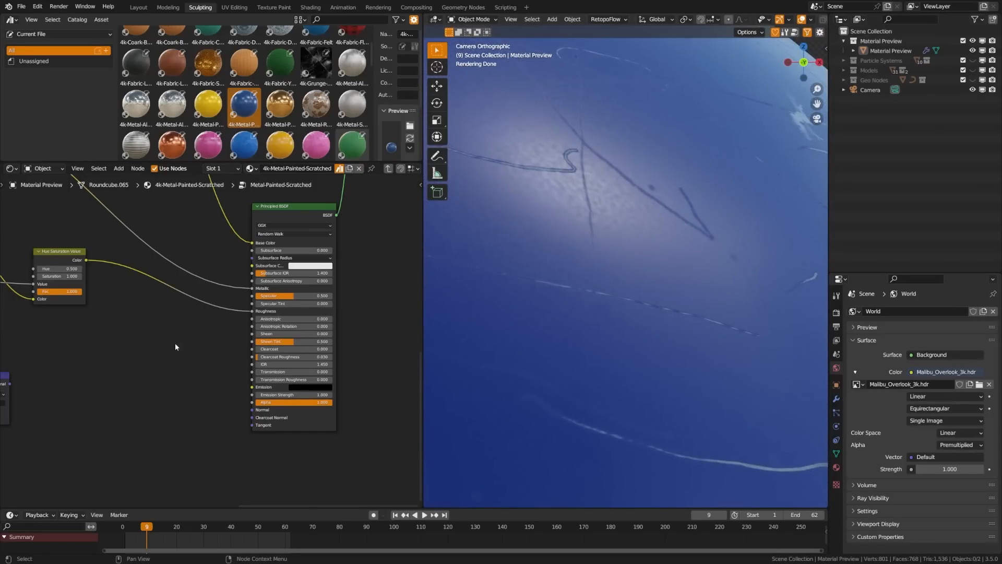
ctrl+shift+click(67, 255)
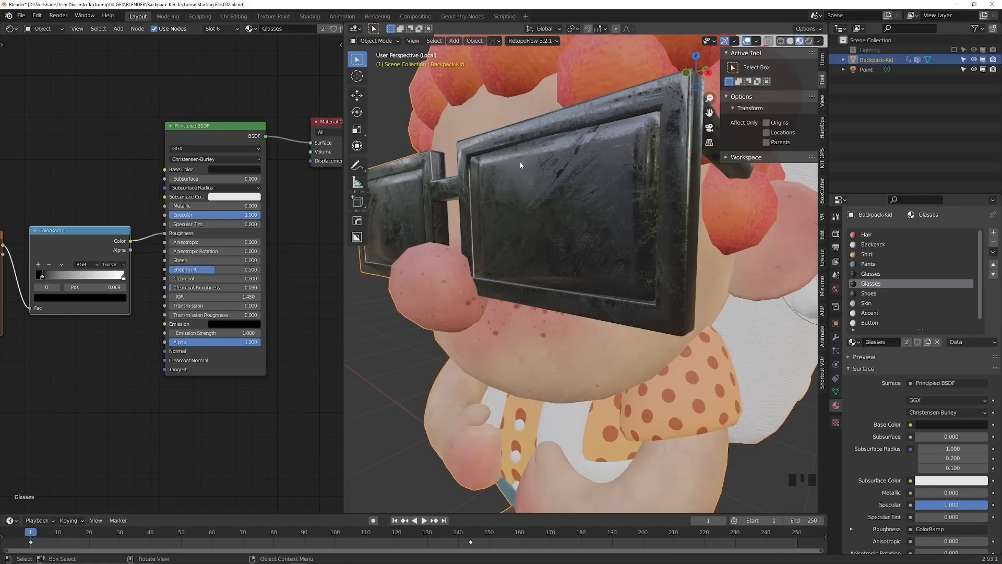
- Set the Transmission of the Backpack-Kid's Glasses Glass material to 1 and check the lenses up close
middle_drag(338, 276, 312, 272)
middle_drag(558, 246, 590, 232)
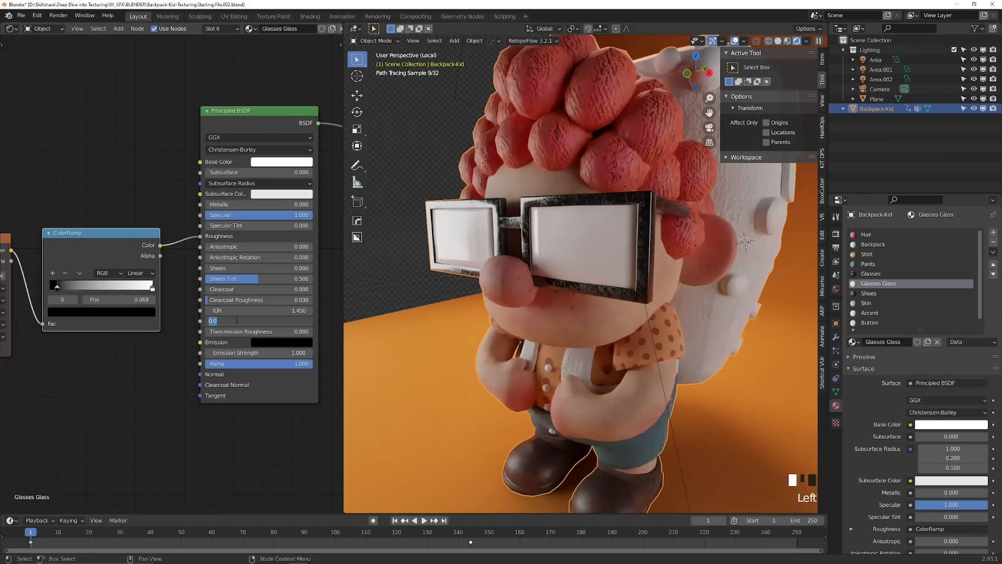
text(1)
key(Return)
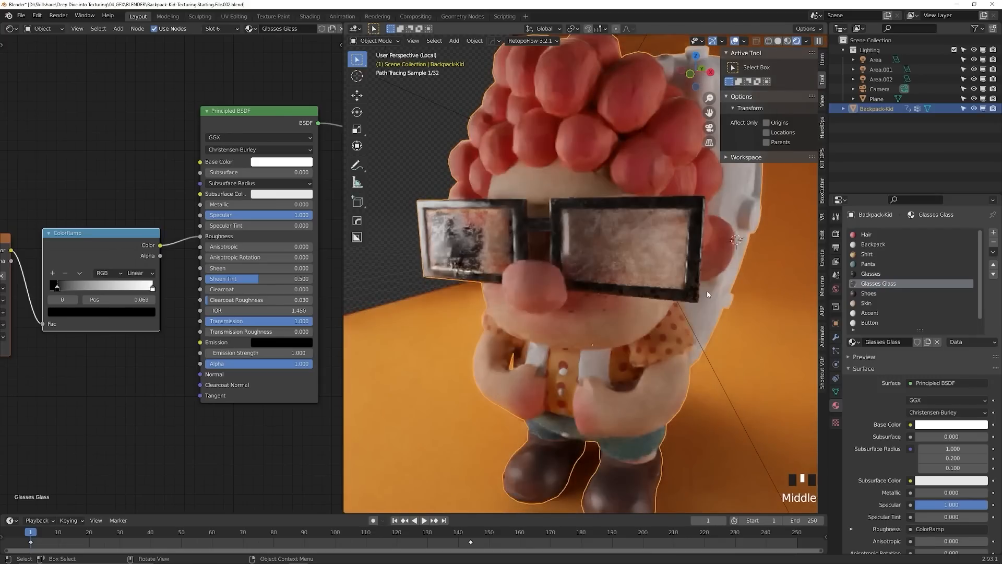
scroll(707, 290, up, 3)
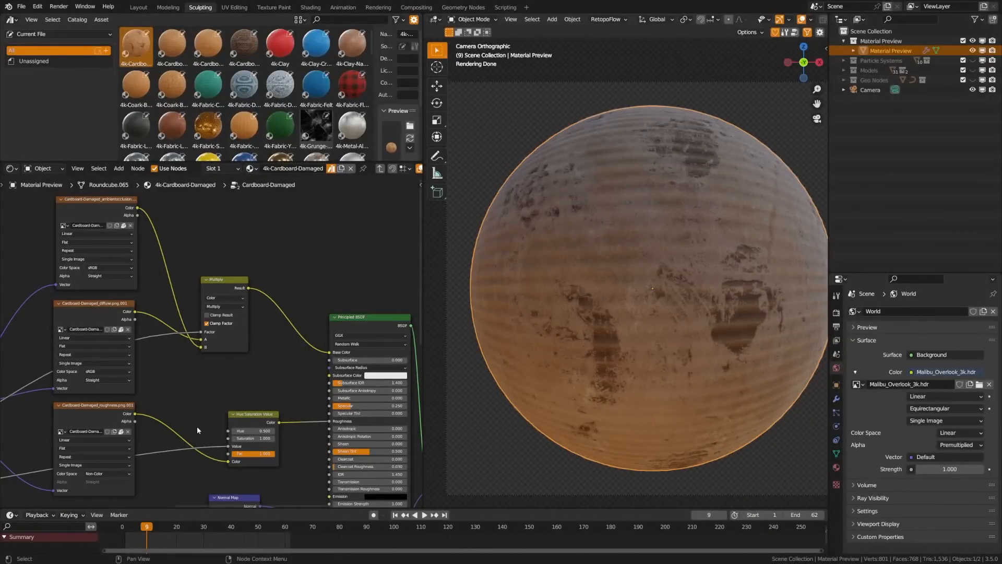
- Unlink the Multiply result from the Principled BSDF's Base Color and set Base Color to a solid orange
middle_drag(358, 443, 275, 385)
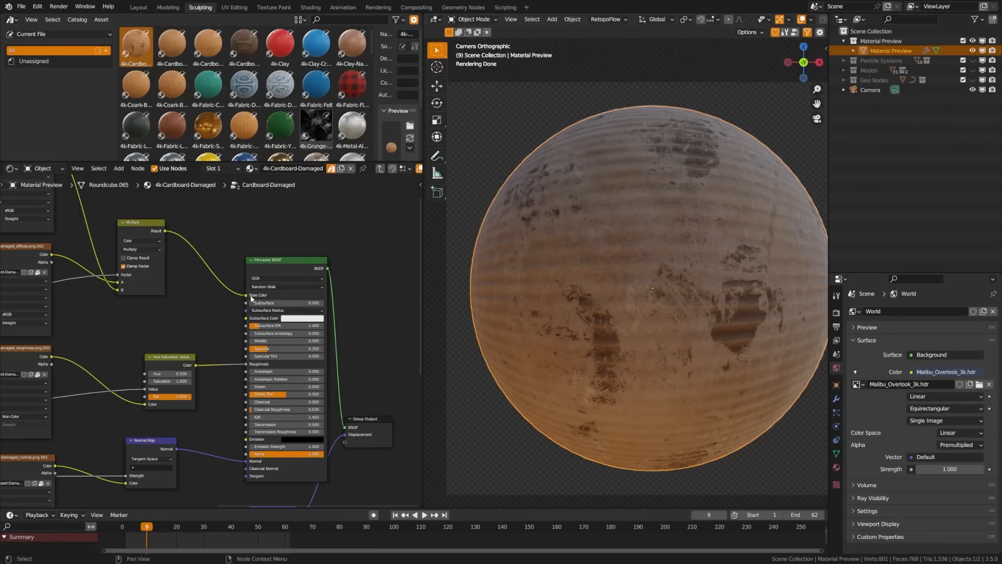
drag(246, 295, 208, 278)
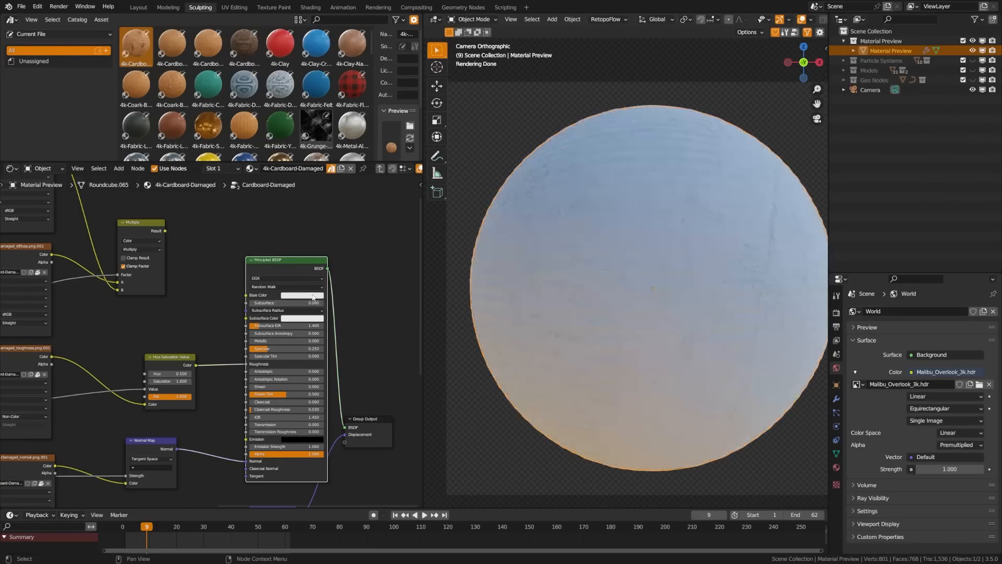
click(313, 295)
click(302, 243)
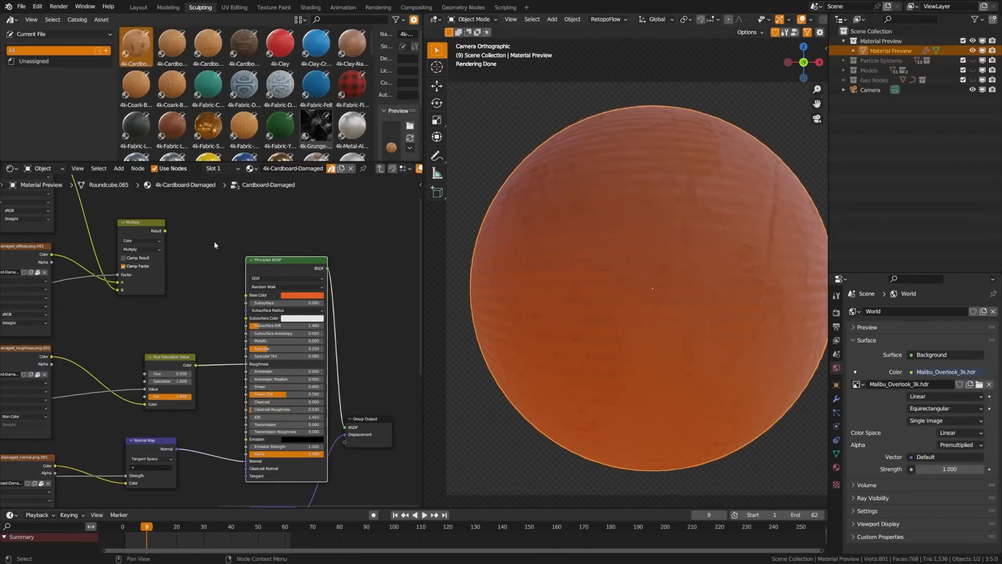
- Reconnect the Multiply node's Result to the Principled BSDF's Base Color
middle_drag(186, 257, 248, 293)
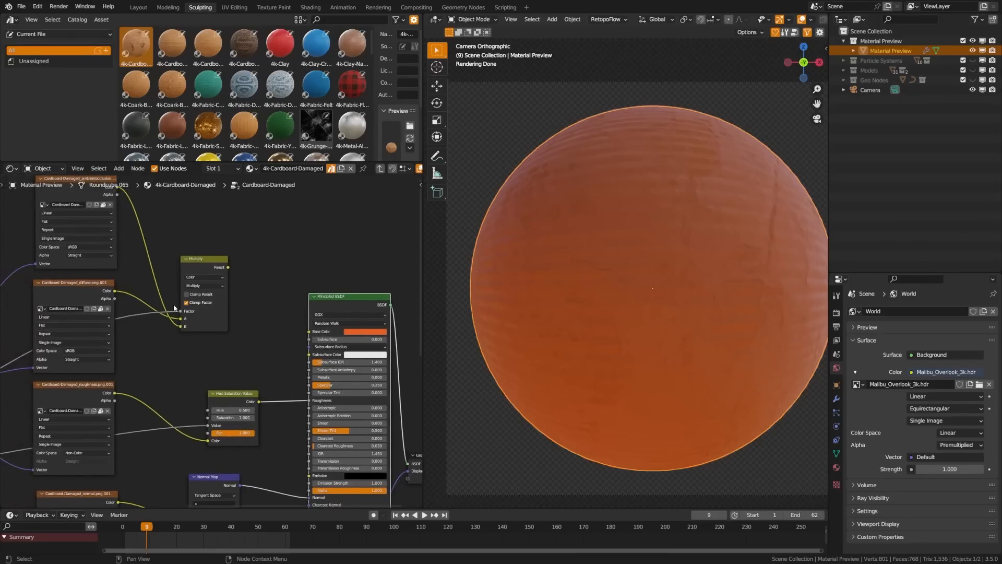
drag(228, 267, 310, 332)
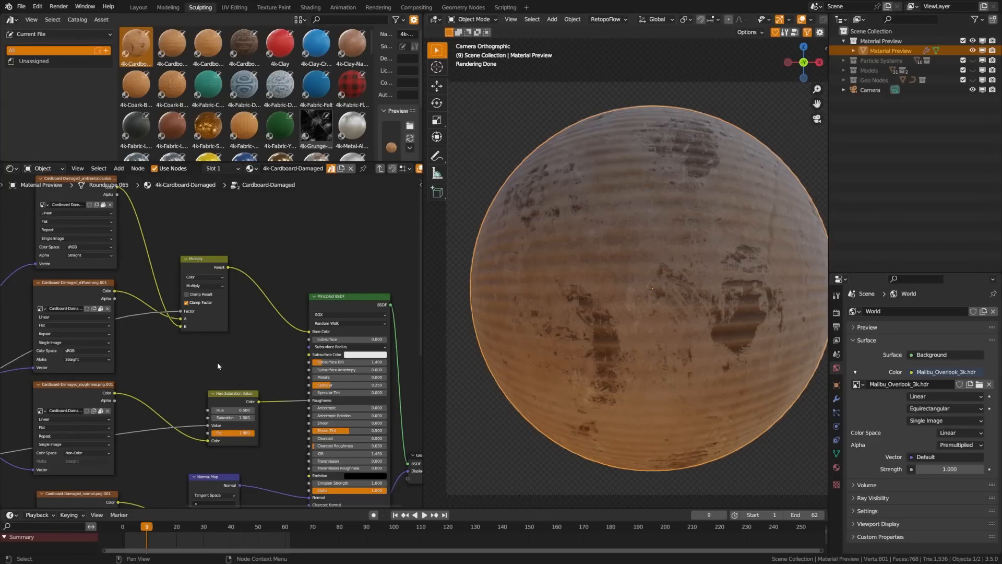
- Preview the Cardboard-Damaged diffuse texture alone on the sphere, and compare it with the Multiply node's output
middle_drag(217, 362, 202, 351)
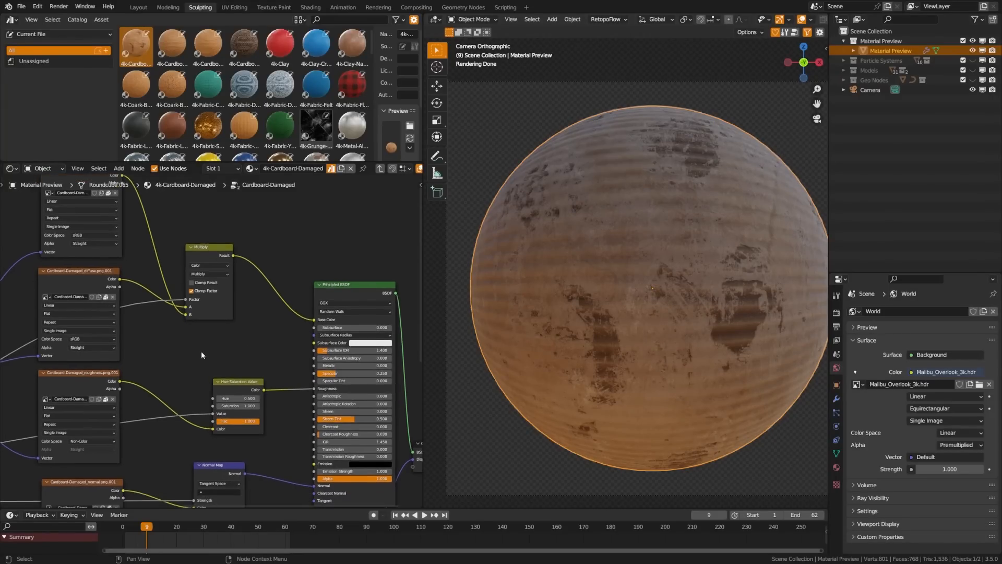
ctrl+shift+click(86, 281)
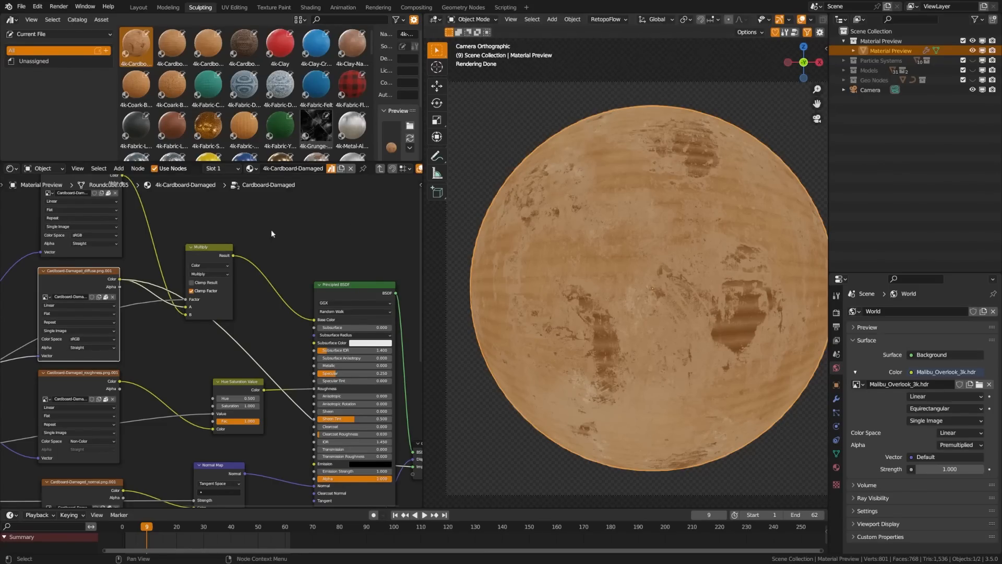
middle_drag(247, 241, 267, 301)
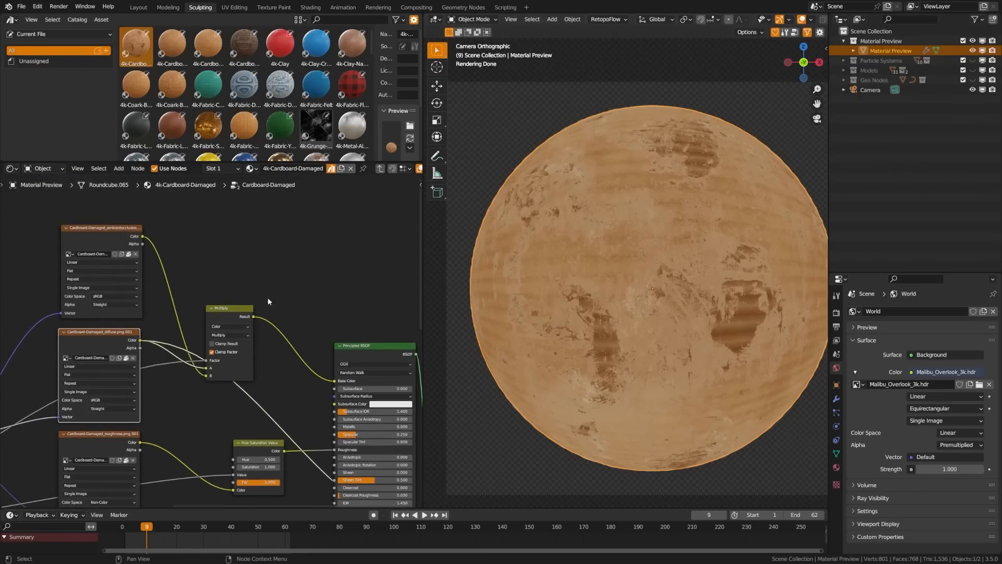
click(229, 319)
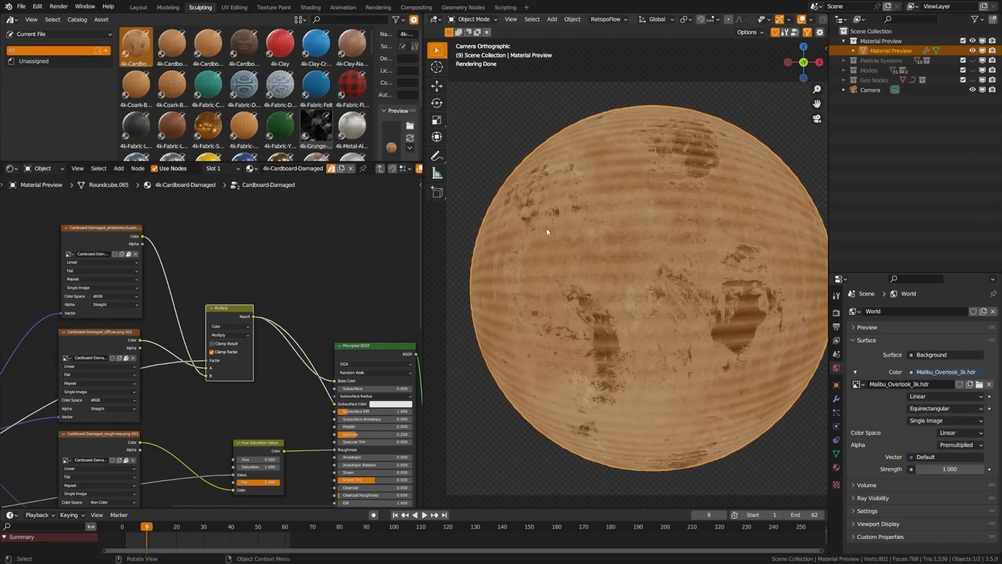
- Preview the ambient occlusion texture and the Multiply result on the sphere, and return the preview to the Principled BSDF
ctrl+shift+click(92, 234)
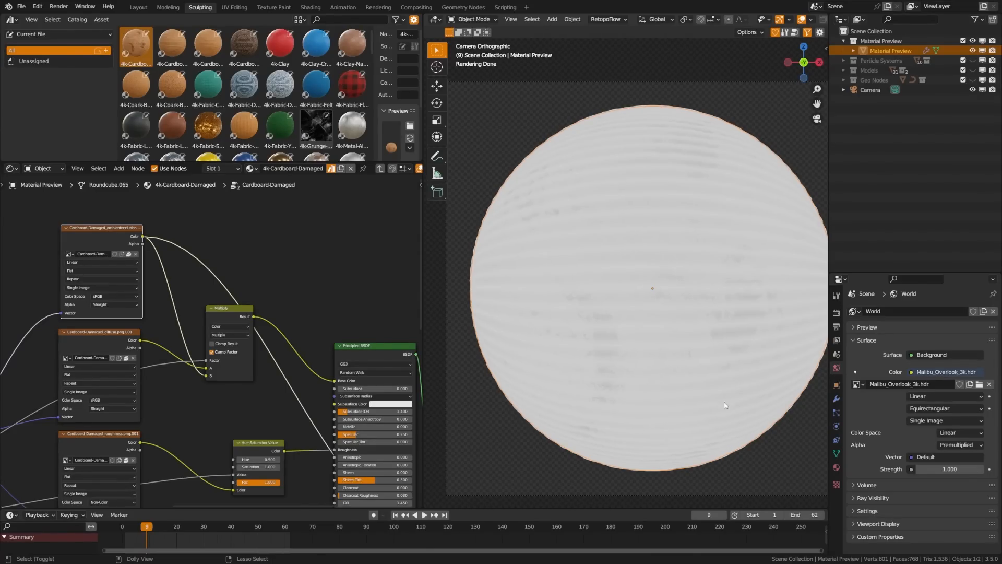
ctrl+shift+click(233, 306)
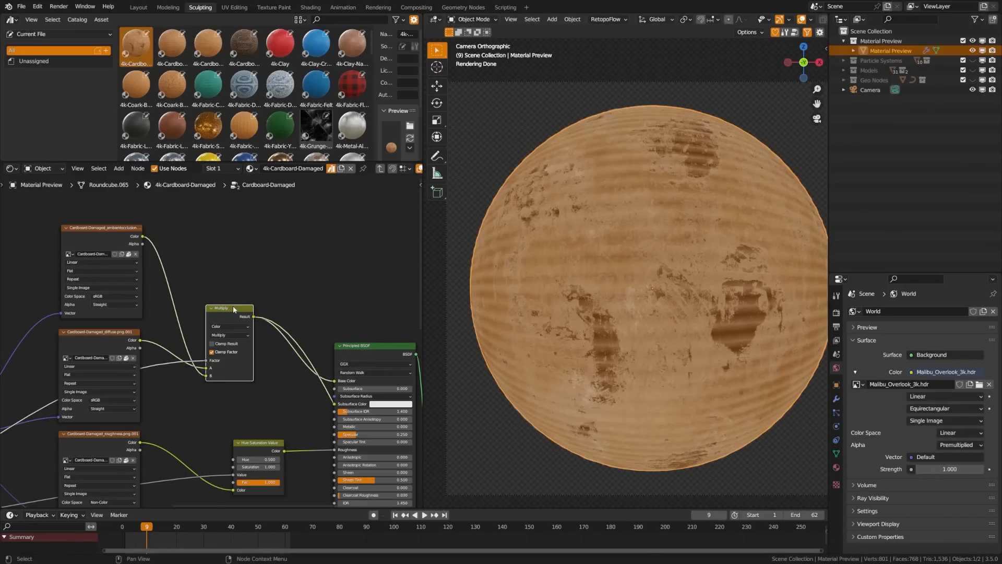
middle_drag(233, 306, 134, 255)
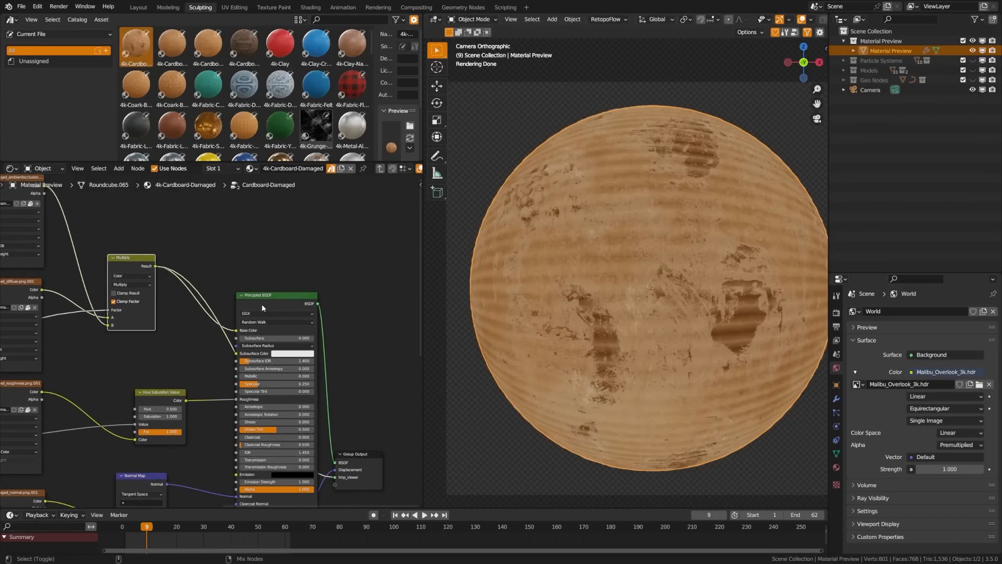
ctrl+shift+click(262, 307)
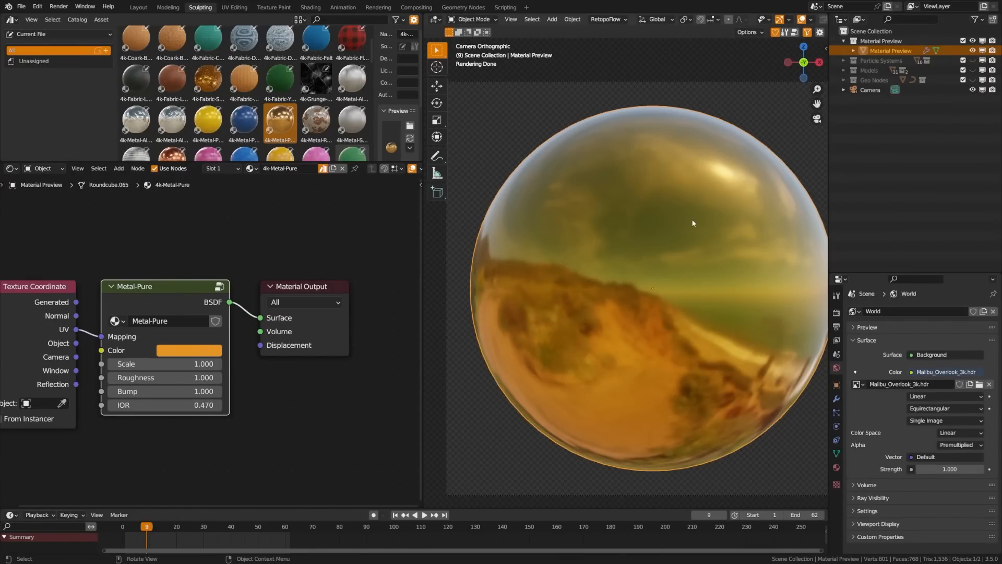
- Change the Metal-Pure group's Color to a very pale pink
click(197, 355)
drag(216, 308, 159, 307)
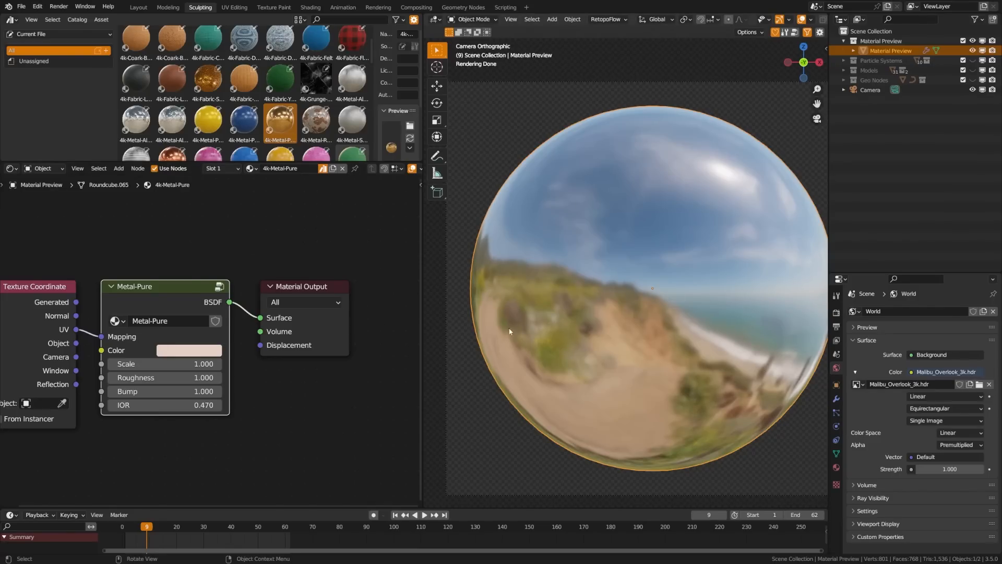
- Inside the Metal-Pure node group, set the Principled BSDF's Anisotropic to 1 and try adjusting its Anisotropic Rotation
key(Tab)
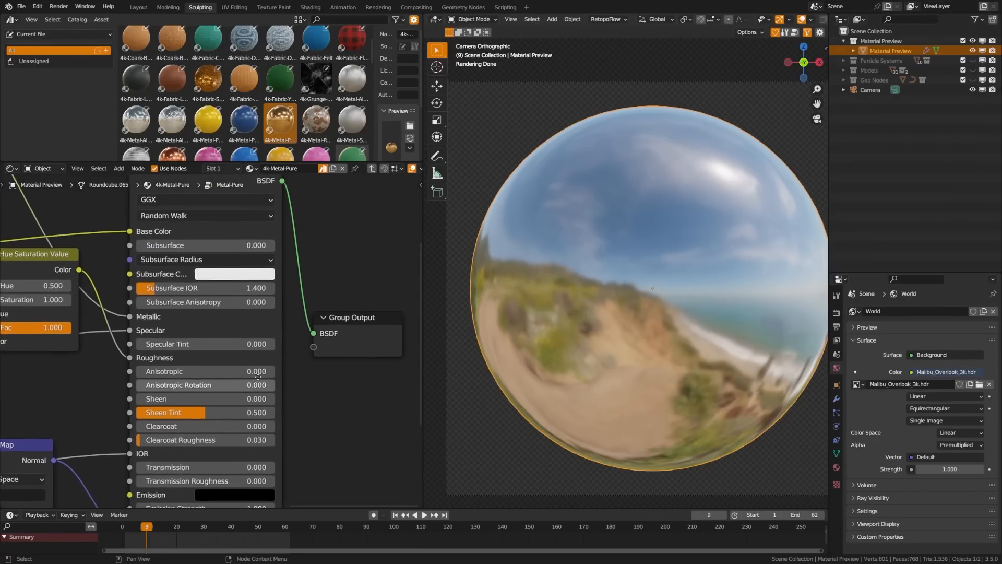
scroll(258, 377, up, 2)
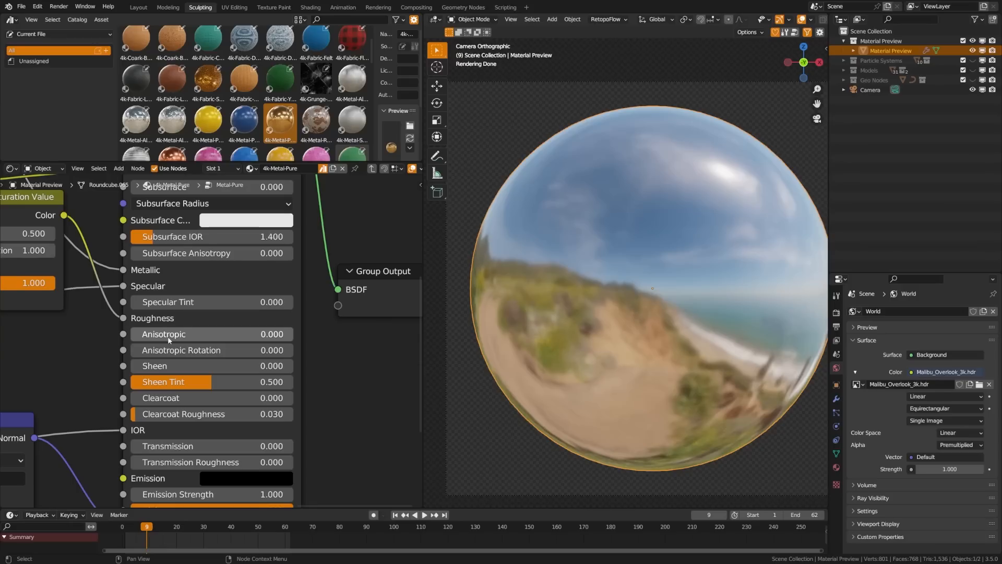
drag(169, 340, 324, 340)
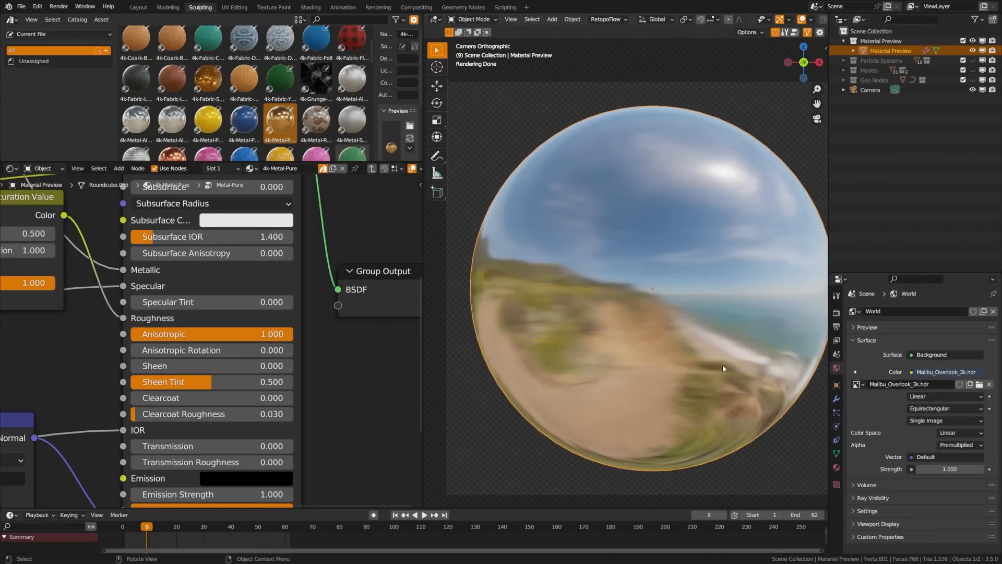
mouse_move(178, 350)
mouse_down()
mouse_move(253, 350)
mouse_move(175, 349)
mouse_up()
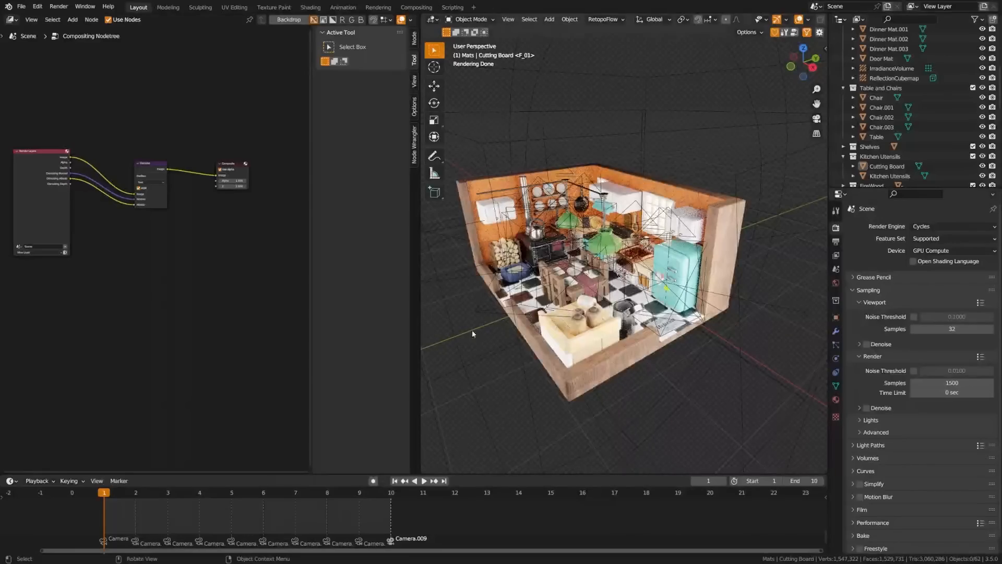
- Examine the reflections on the kitchen's hanging metal pans up close from several angles, and return to an overview of the room
middle_drag(530, 286, 559, 284)
scroll(560, 285, up, 8)
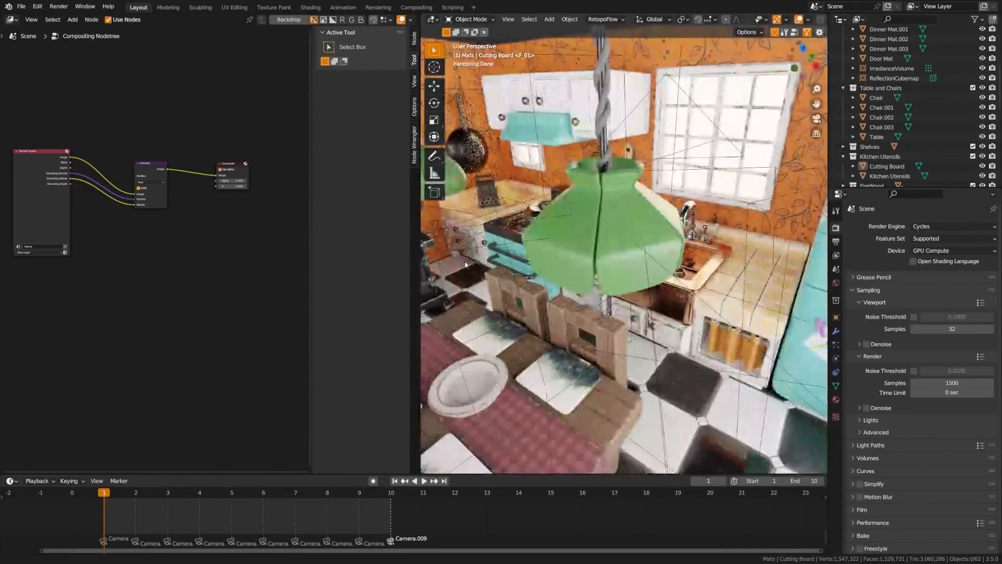
shift+middle_drag(553, 224, 683, 290)
scroll(615, 264, up, 5)
middle_drag(615, 264, 631, 291)
scroll(743, 274, up, 4)
scroll(709, 282, up, 3)
middle_drag(537, 309, 407, 309)
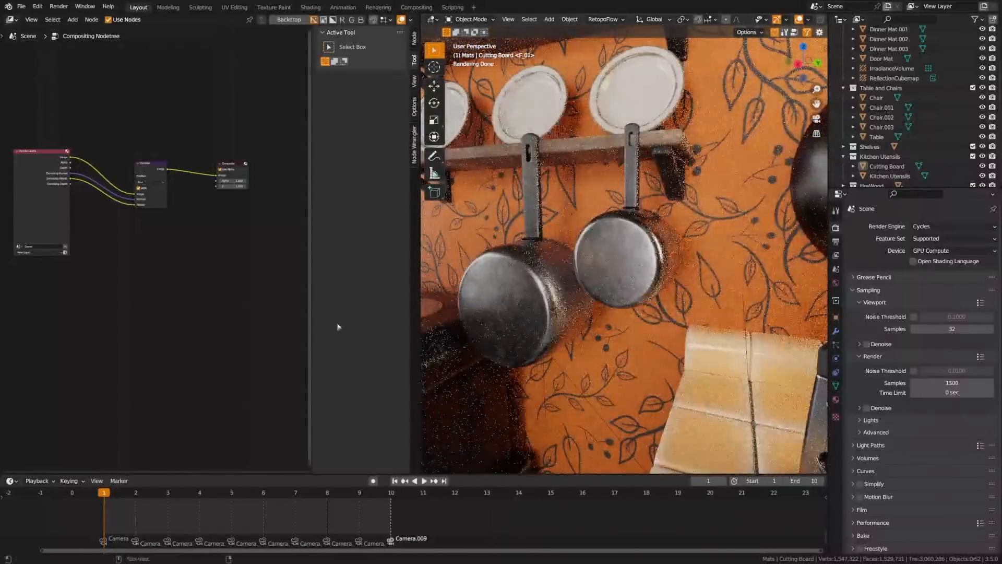
middle_drag(511, 321, 651, 347)
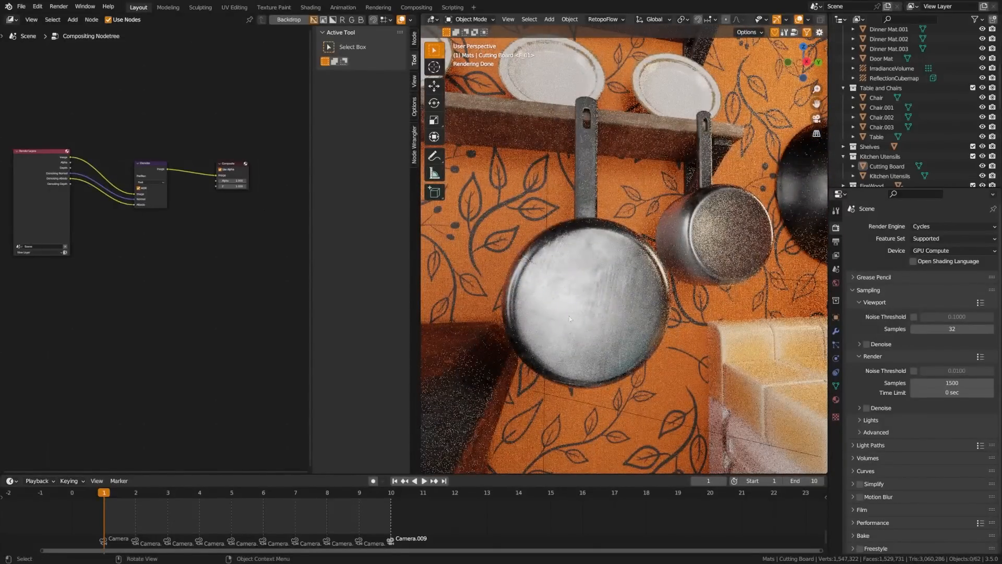
middle_drag(569, 319, 608, 320)
scroll(609, 321, down, 10)
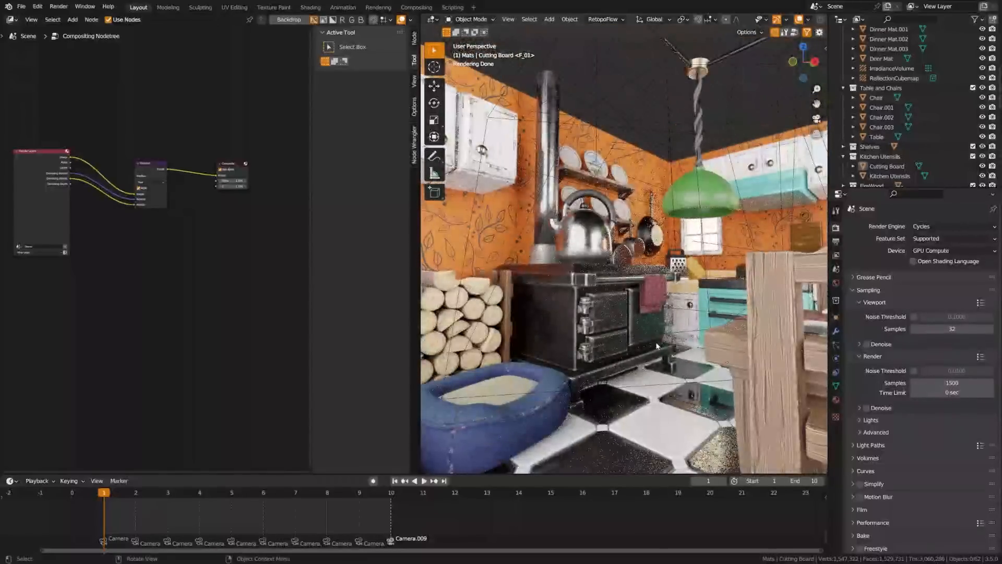
scroll(658, 346, down, 10)
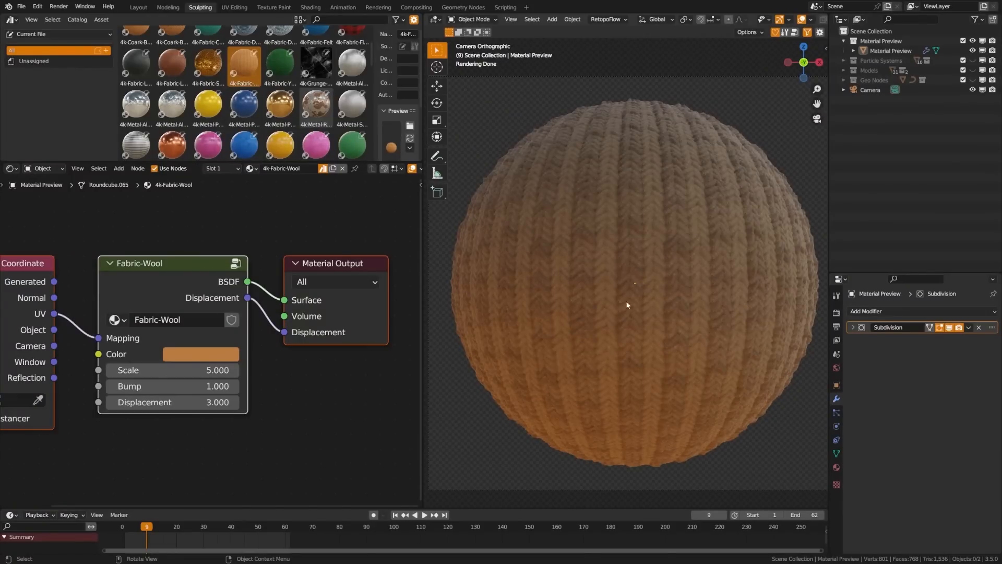
- Open the Fabric-Wool node group and set its Principled BSDF's Sheen to 1
click(162, 299)
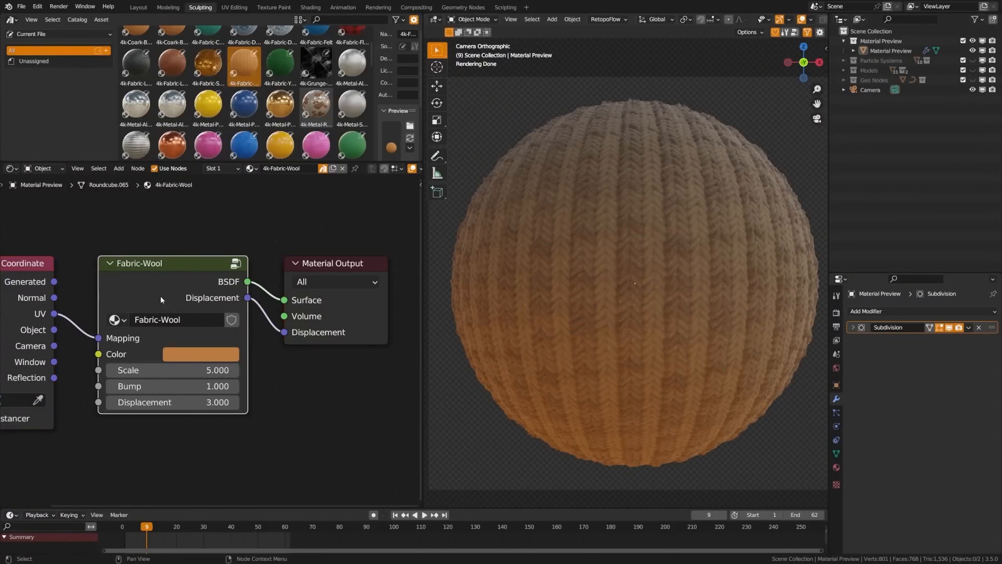
key(Tab)
middle_drag(304, 354, 159, 374)
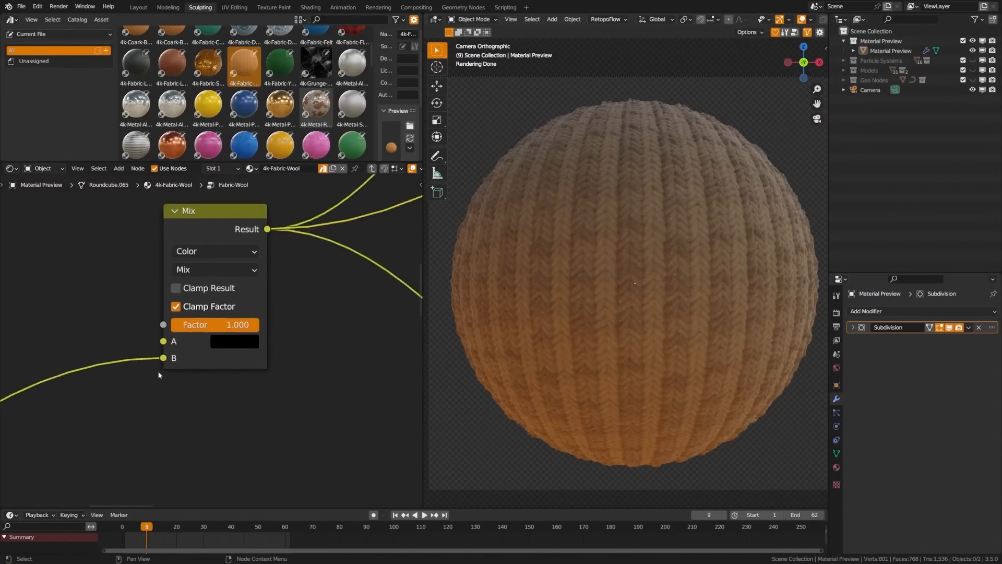
scroll(193, 376, down, 2)
middle_drag(313, 367, 117, 385)
scroll(117, 385, down, 6)
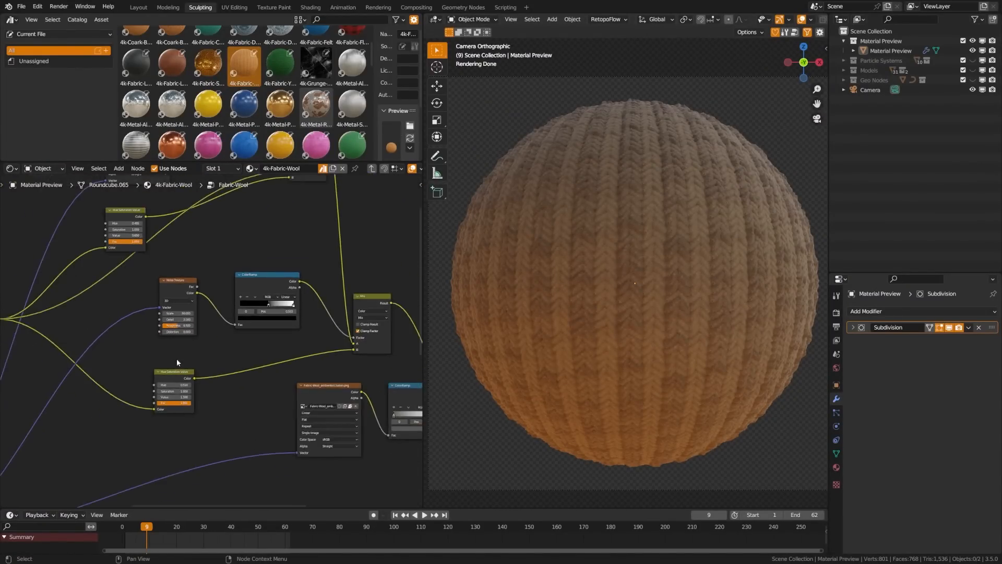
middle_drag(271, 410, 160, 334)
scroll(211, 332, up, 10)
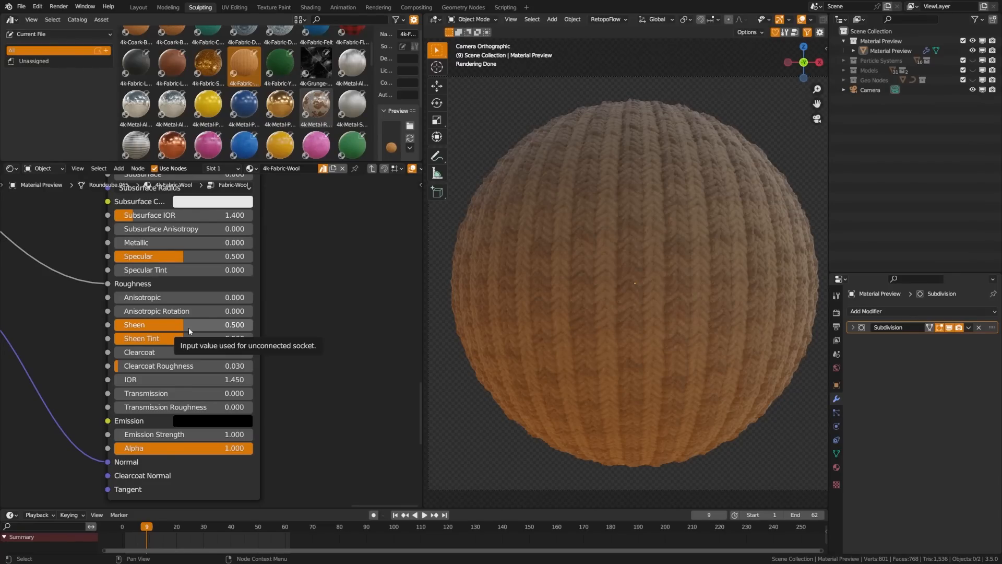
drag(189, 327, 393, 341)
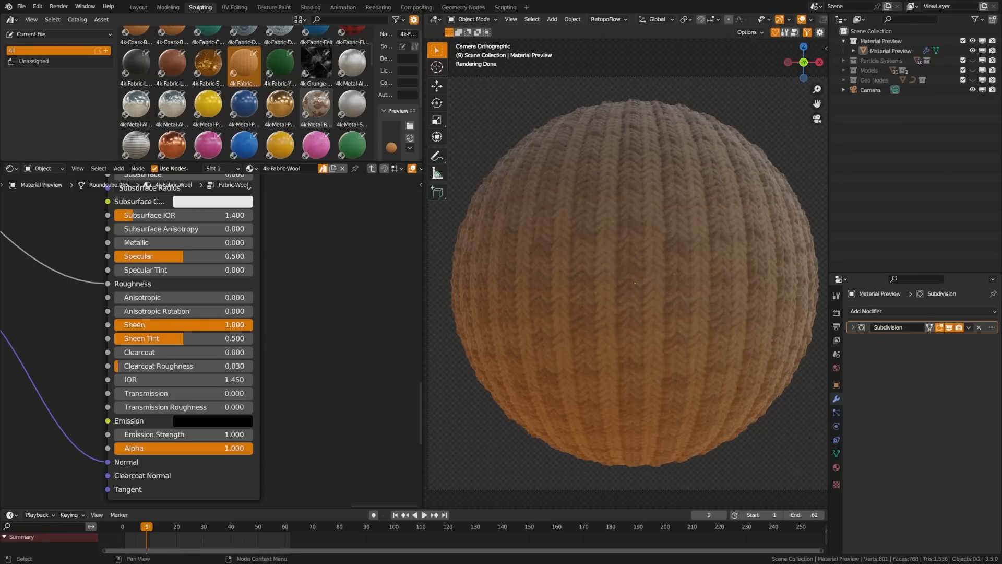
- Lower the wool's Sheen to 0 for comparison, and set it back to 0.5
drag(229, 325, 115, 325)
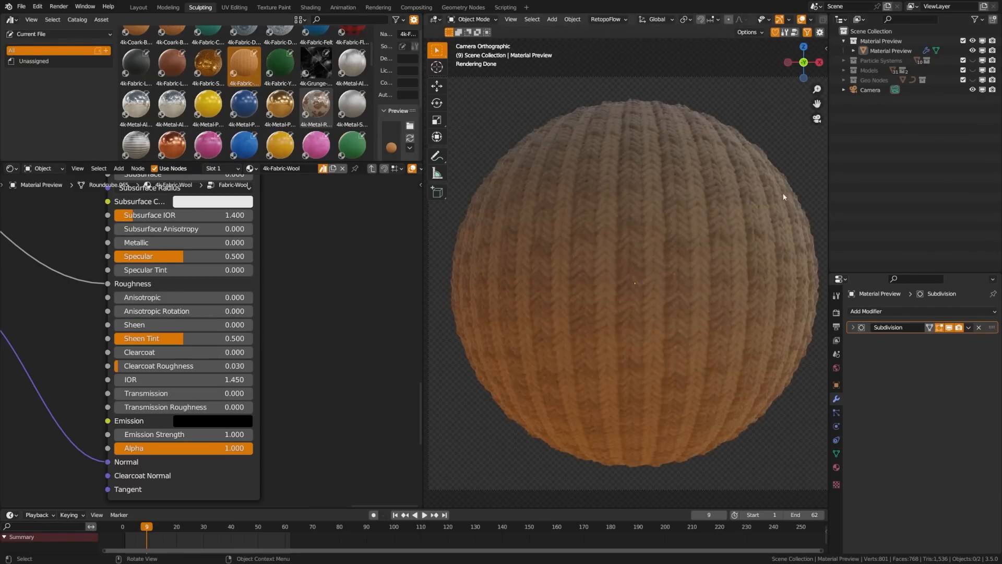
double_click(150, 325)
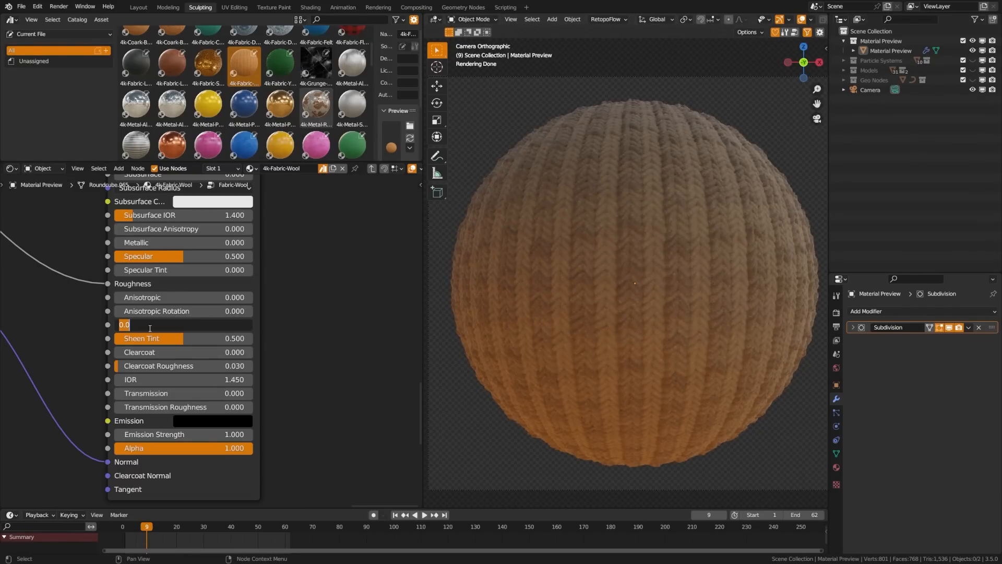
text(0.5)
key(Return)
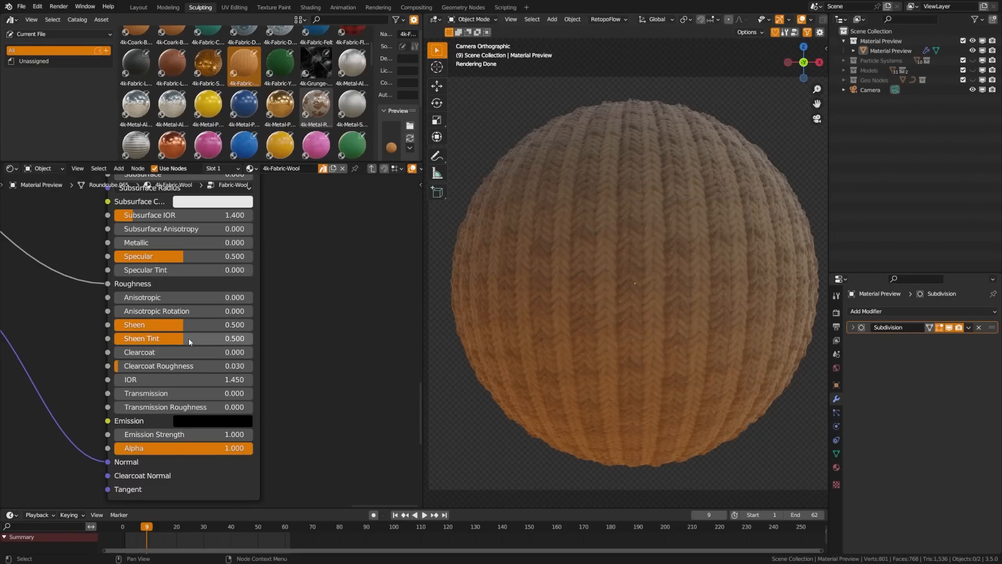
- Try a Sheen Tint of about 0.26 on the wool's Principled BSDF, and undo the change
drag(189, 338, 150, 338)
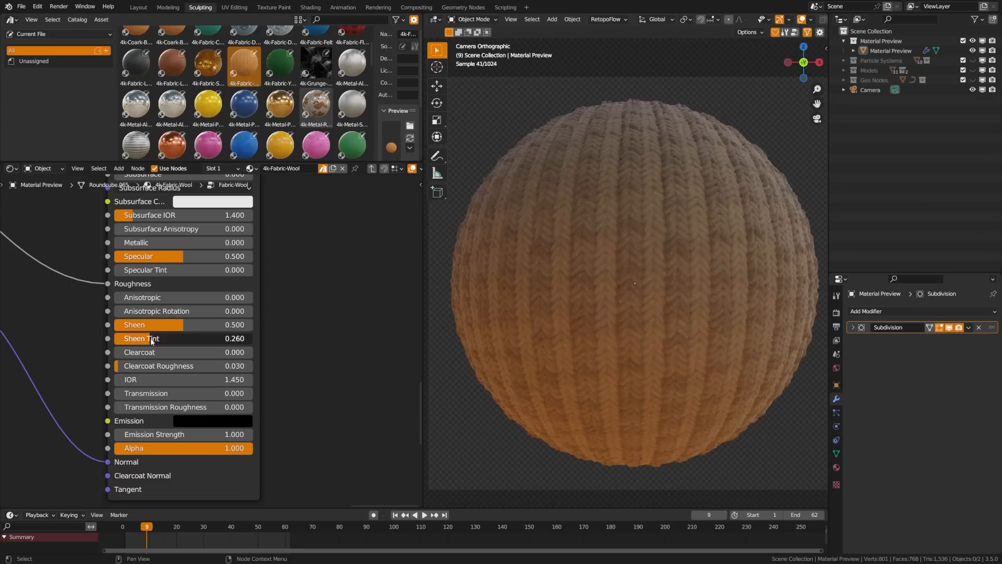
key(ctrl+z)
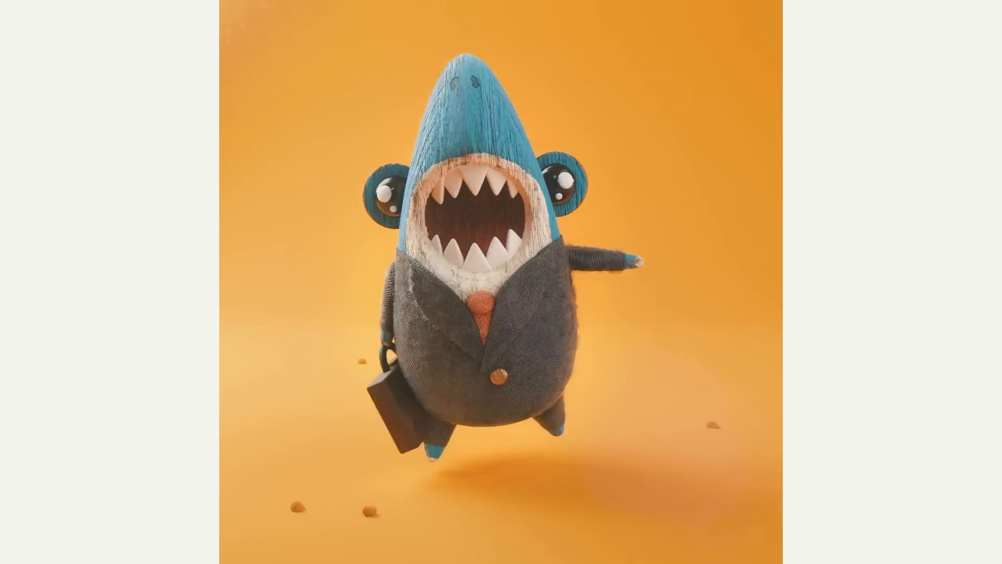
- In the shark's Fabric Fuzz material, link the Fabric018_2K_Color.png texture's Color output to the Principled Hair BSDF's Color
drag(133, 212, 179, 225)
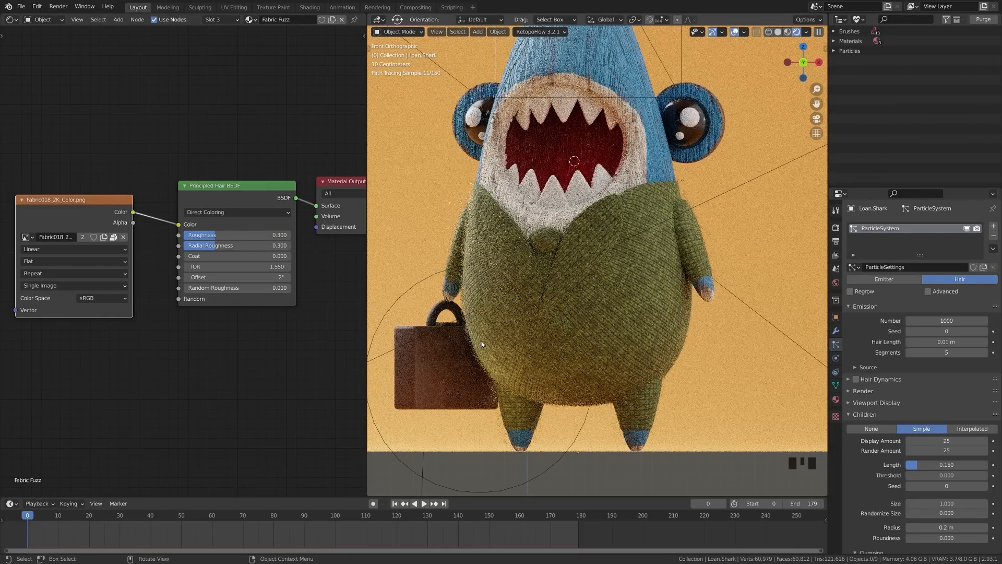
scroll(481, 344, down, 2)
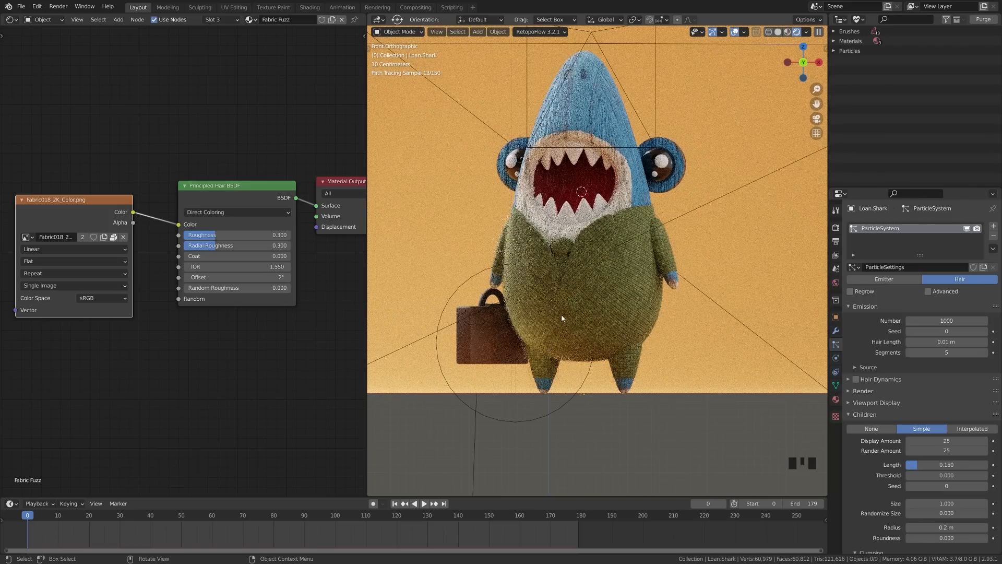
- Examine the shark's fuzzy fabric suit from an angled perspective and from the front, close up and at a distance
middle_drag(562, 315, 581, 324)
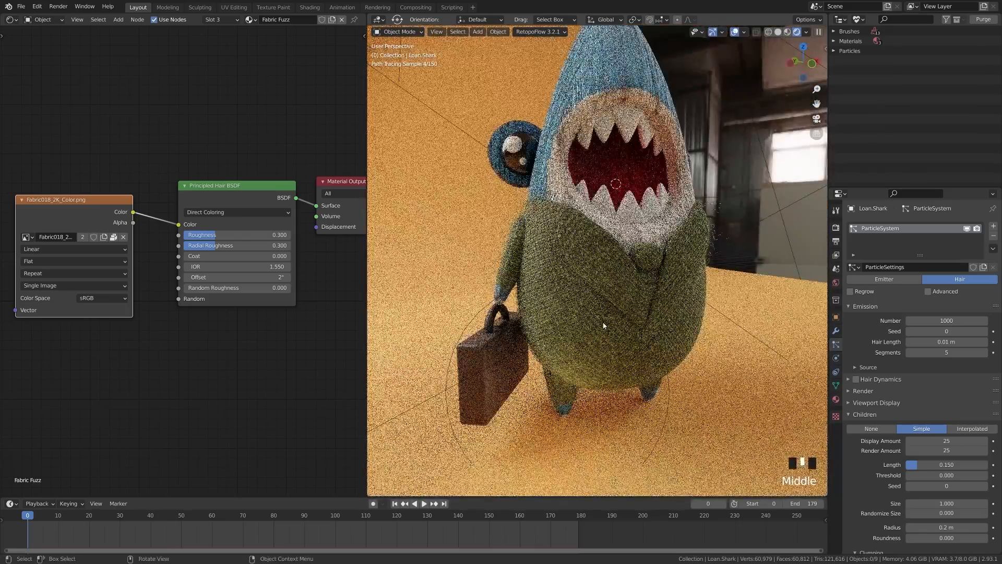
scroll(604, 326, down, 2)
key(KP_1)
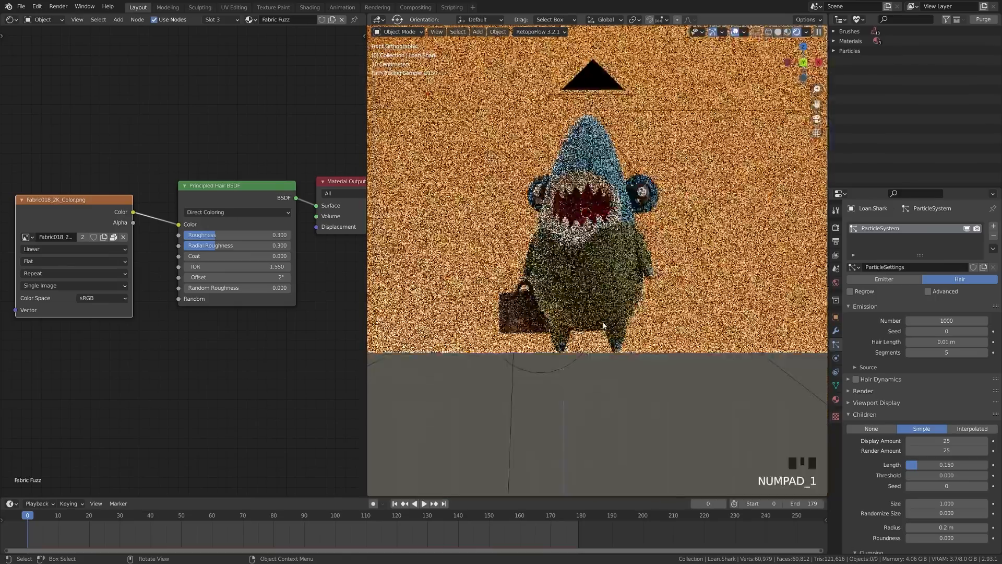
scroll(599, 324, up, 4)
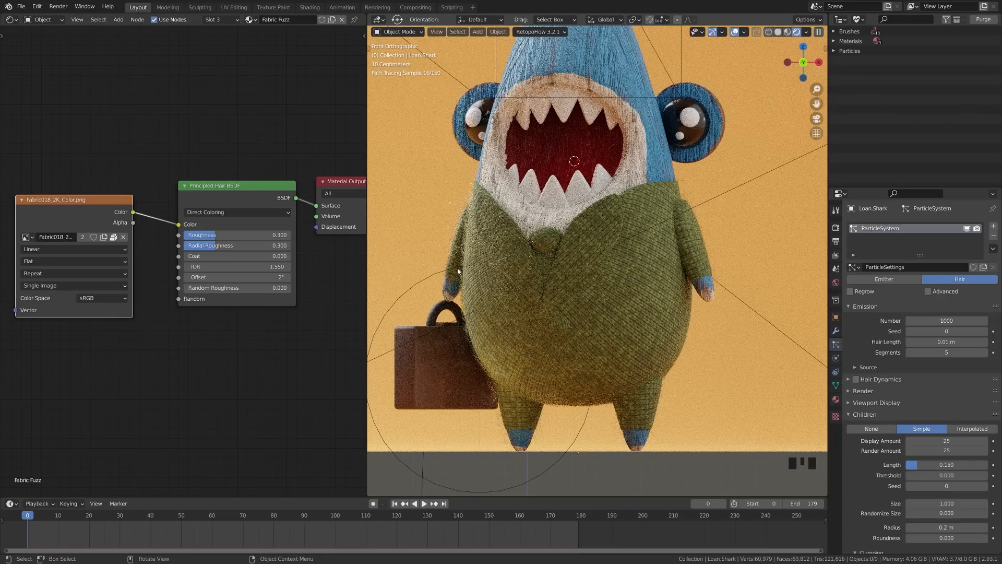
scroll(505, 289, down, 2)
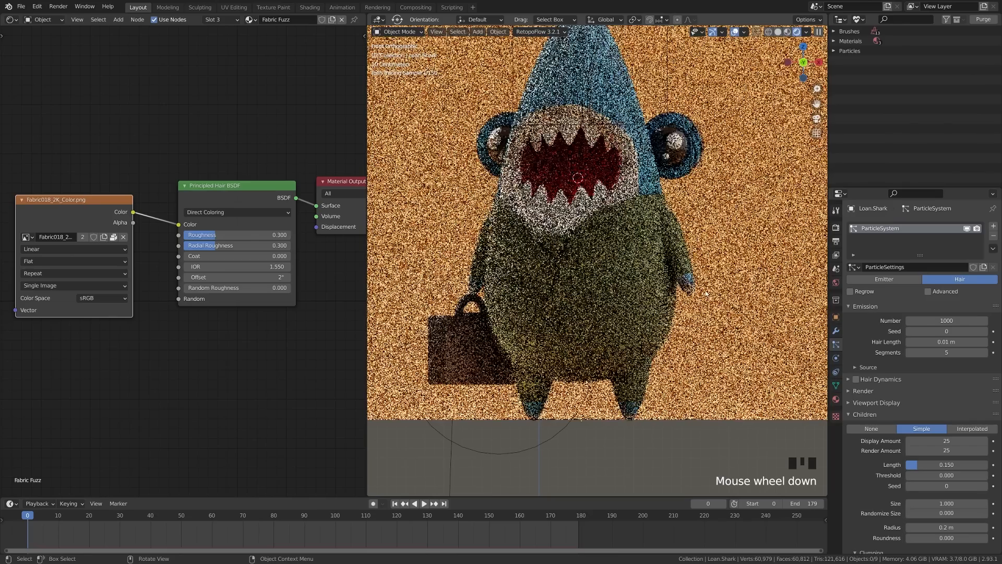
mouse_move(505, 289)
middle_down()
mouse_move(694, 326)
mouse_move(703, 302)
middle_up()
key(z)
click(760, 327)
scroll(737, 320, down, 5)
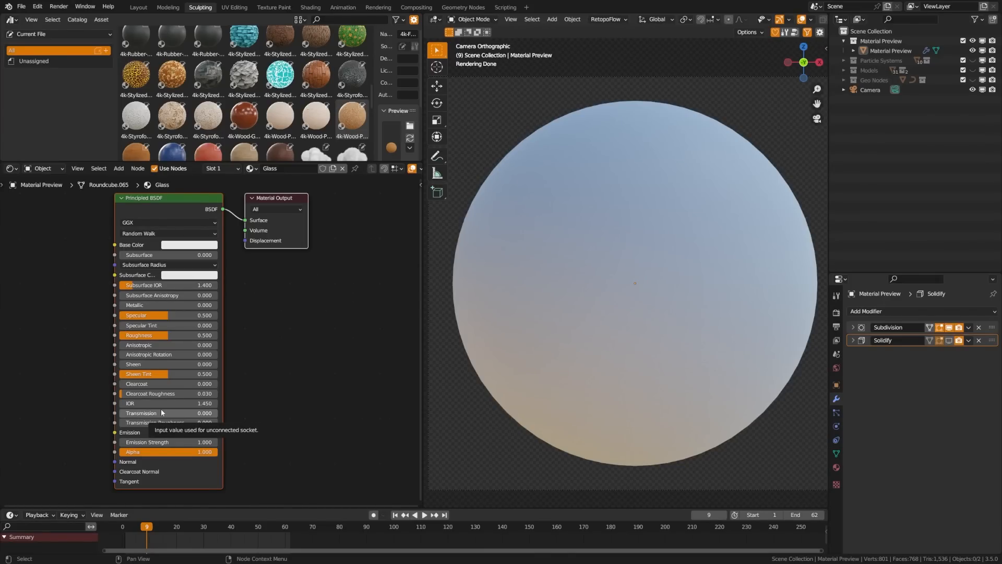
- Set the Transmission to 1 and the Roughness to 0 on the Glass material's Principled BSDF
click(162, 413)
text(1)
key(Return)
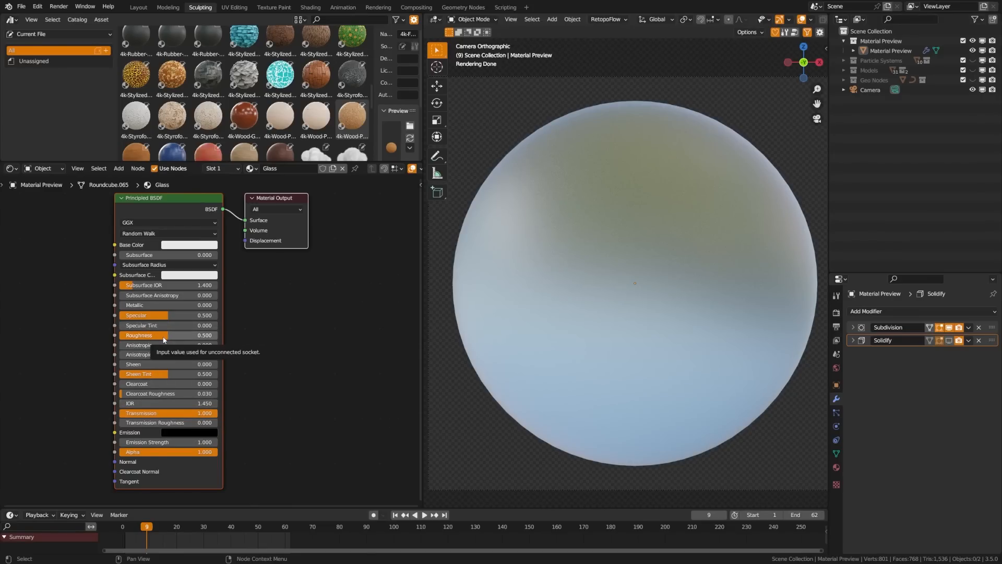
drag(163, 340, 113, 340)
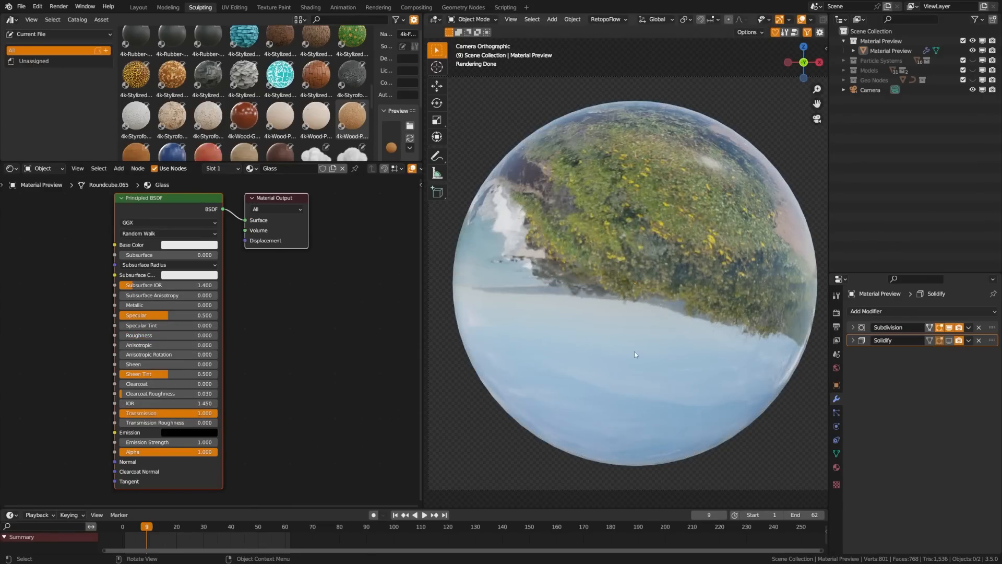
middle_drag(635, 351, 522, 360)
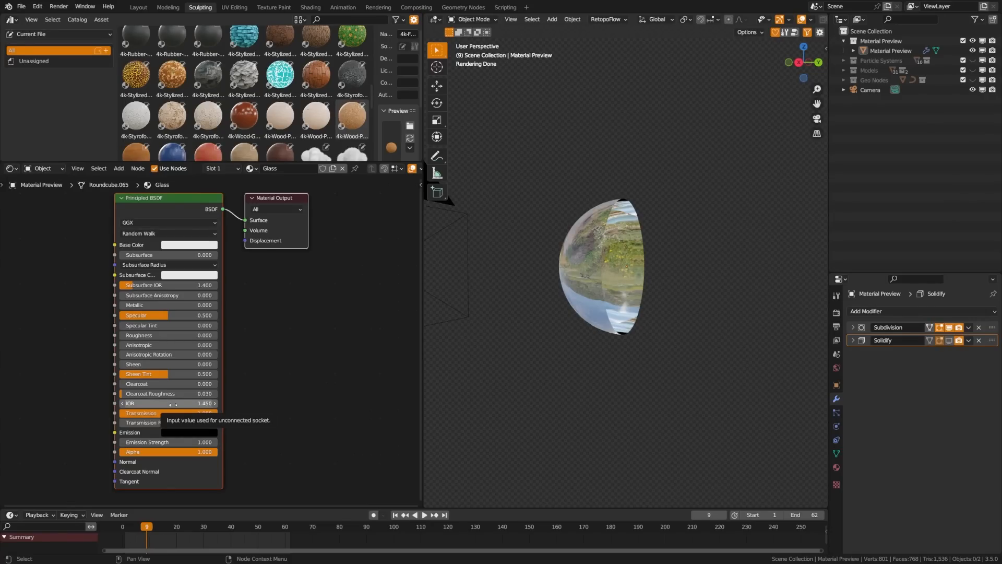
middle_drag(245, 410, 249, 402)
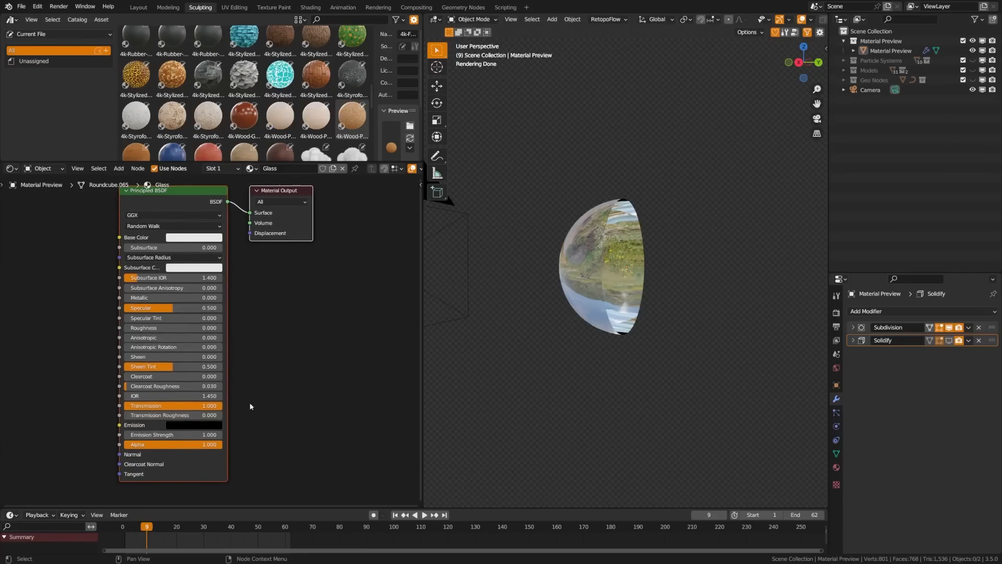
middle_drag(579, 305, 713, 314)
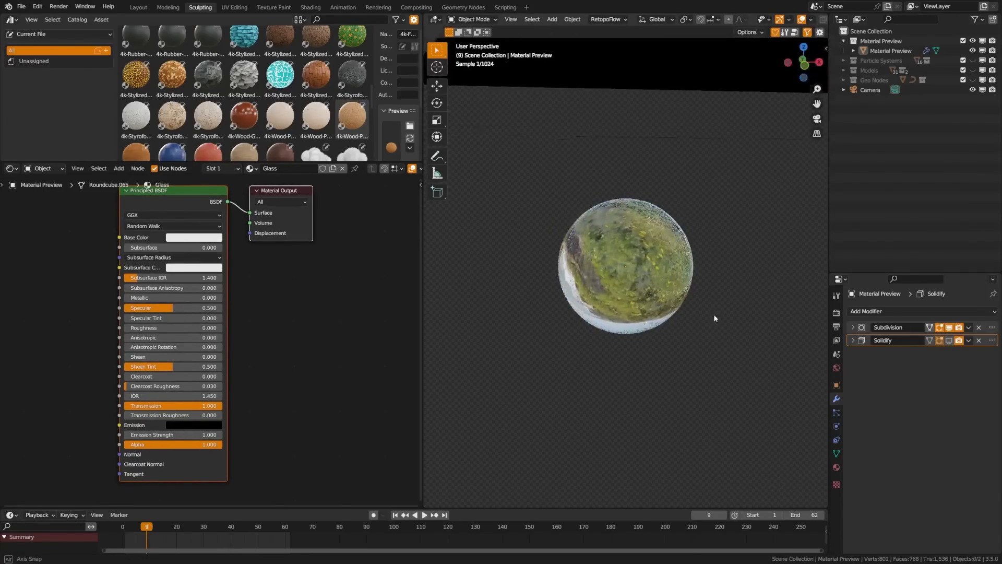
middle_drag(304, 288, 374, 321)
key(KP_0)
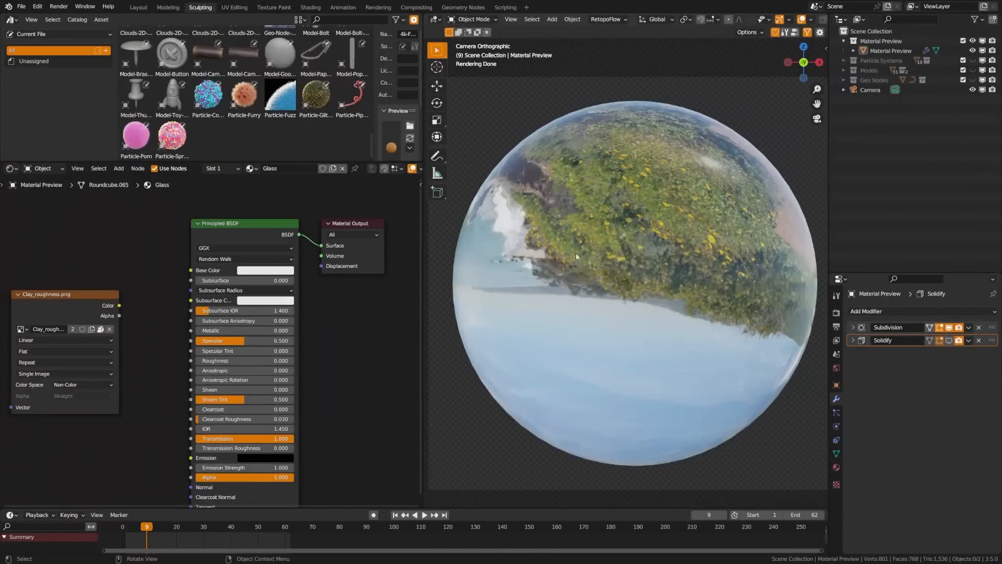
- Link the Clay_roughness.png texture's Color output to the Principled BSDF's Roughness, and preview the texture alone on the sphere
scroll(328, 312, down, 2)
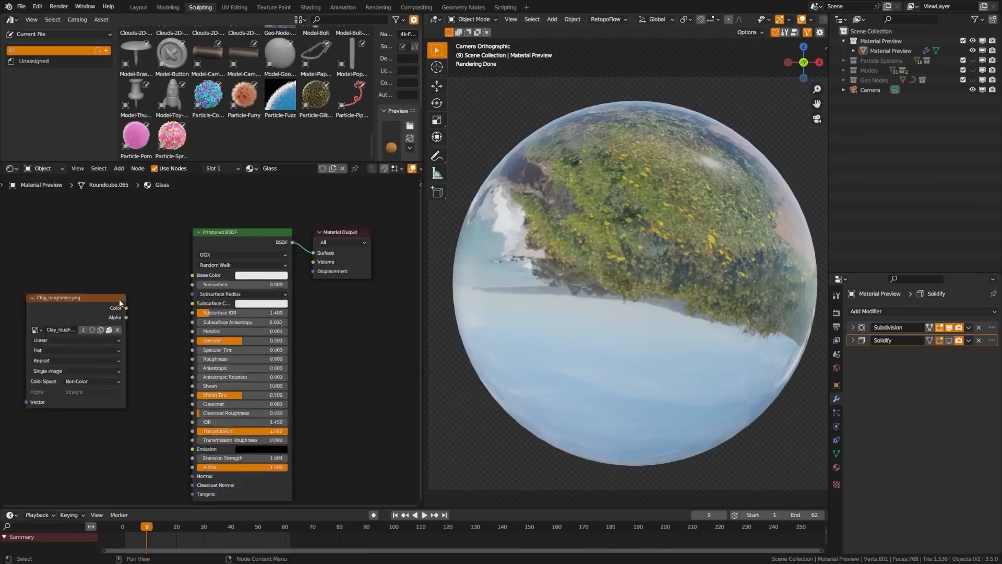
mouse_move(152, 303)
mouse_down()
mouse_move(120, 301)
mouse_move(183, 314)
mouse_move(239, 346)
mouse_move(133, 307)
mouse_up()
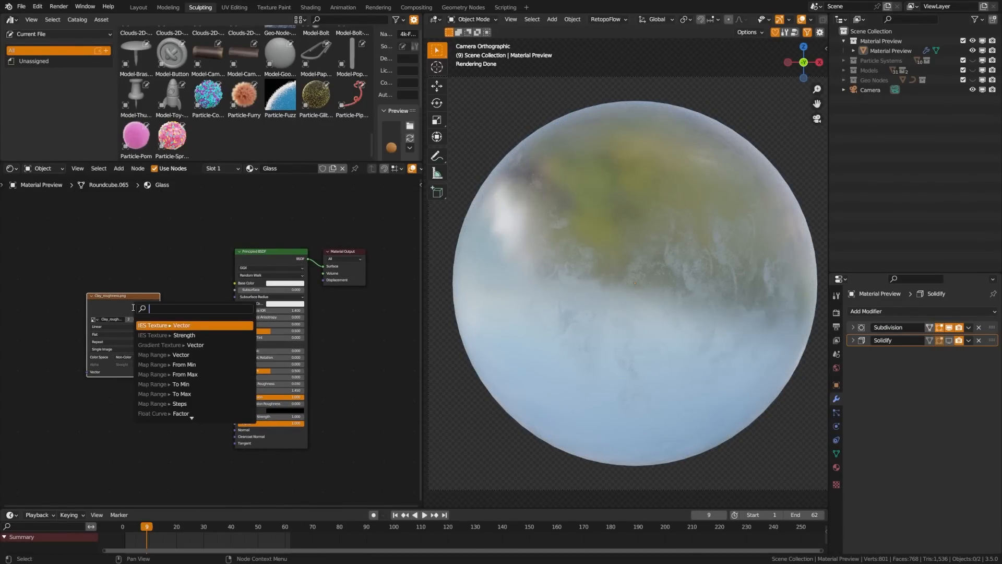
ctrl+shift+click(115, 302)
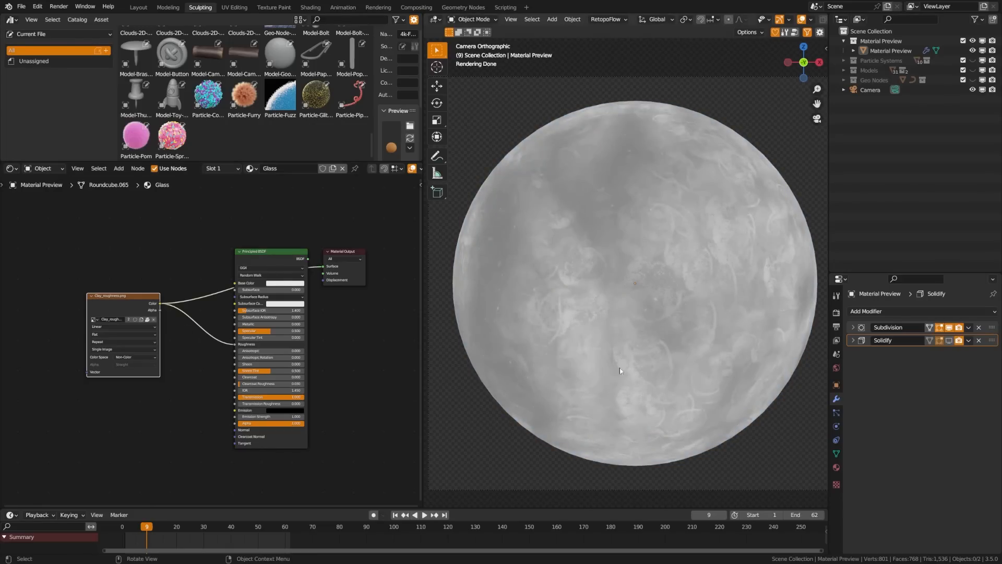
- Insert a ColorRamp node on the link between the Clay_roughness.png texture and the Principled BSDF's Roughness
drag(101, 316, 32, 317)
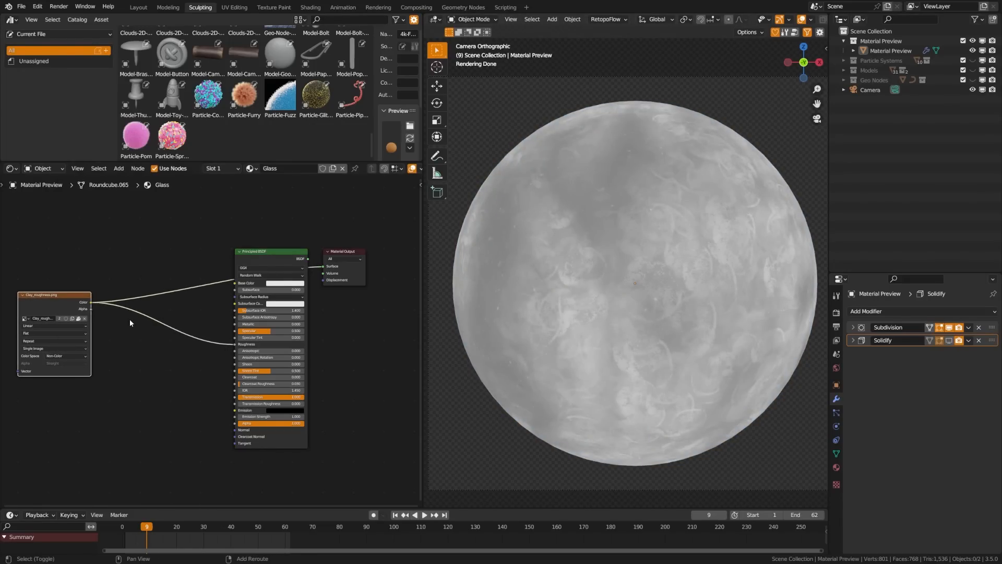
key(shift+a)
click(131, 319)
text(color)
key(Return)
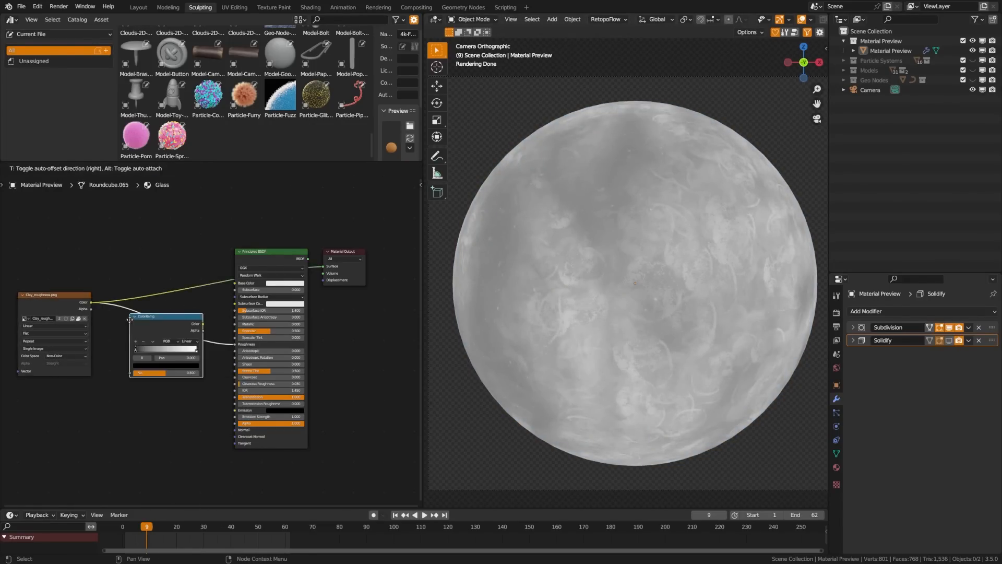
click(129, 319)
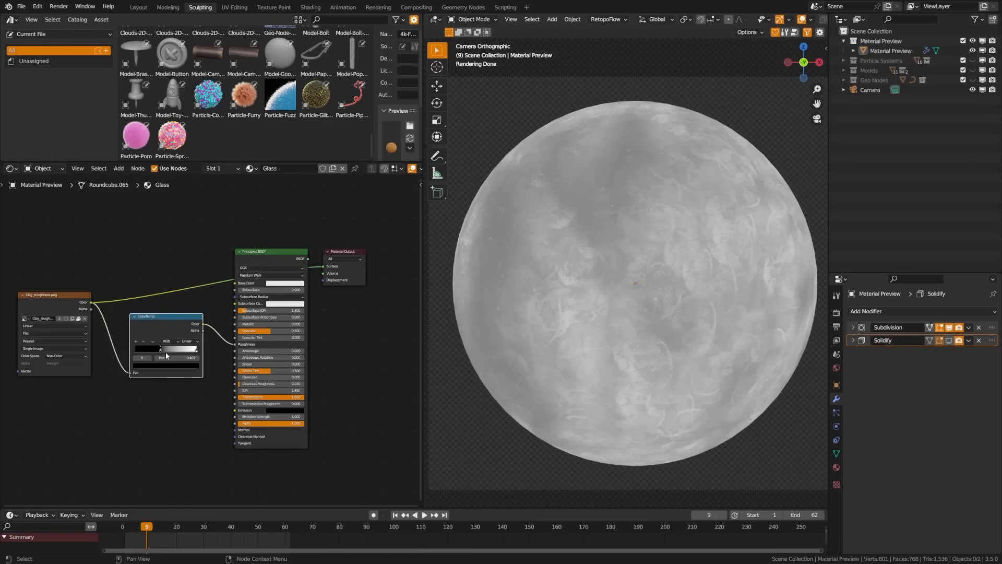
- Tune the ColorRamp's black stop to about 0.229, previewing the ramp alone and the full Principled BSDF shader
drag(166, 356, 173, 351)
ctrl+shift+click(170, 336)
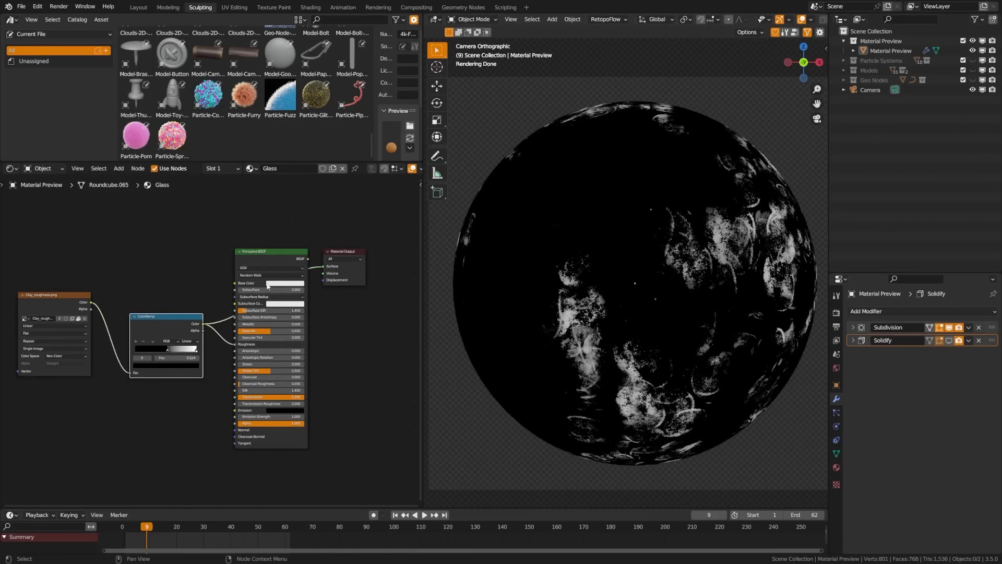
click(273, 254)
ctrl+shift+click(273, 253)
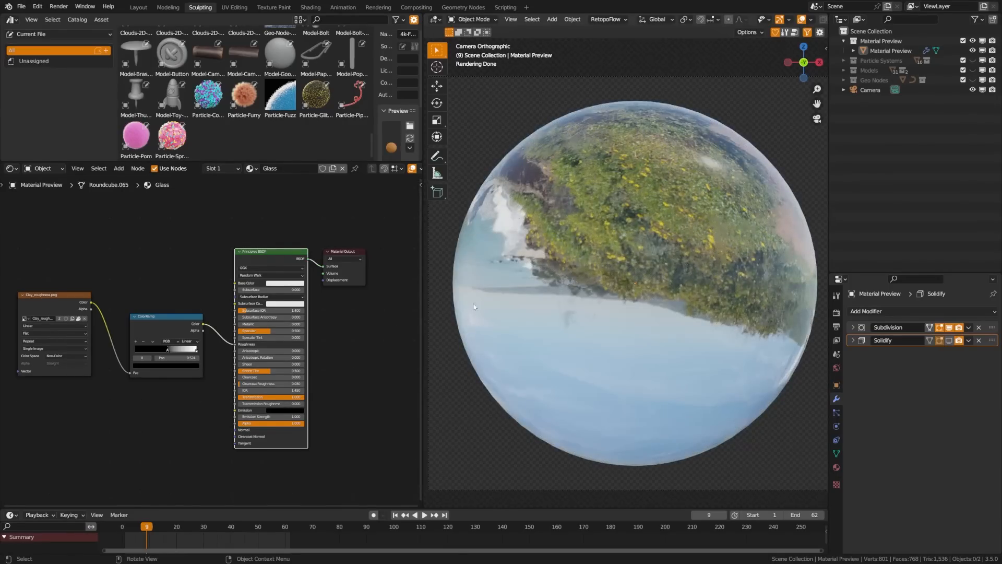
drag(167, 350, 149, 354)
middle_drag(209, 345, 163, 324)
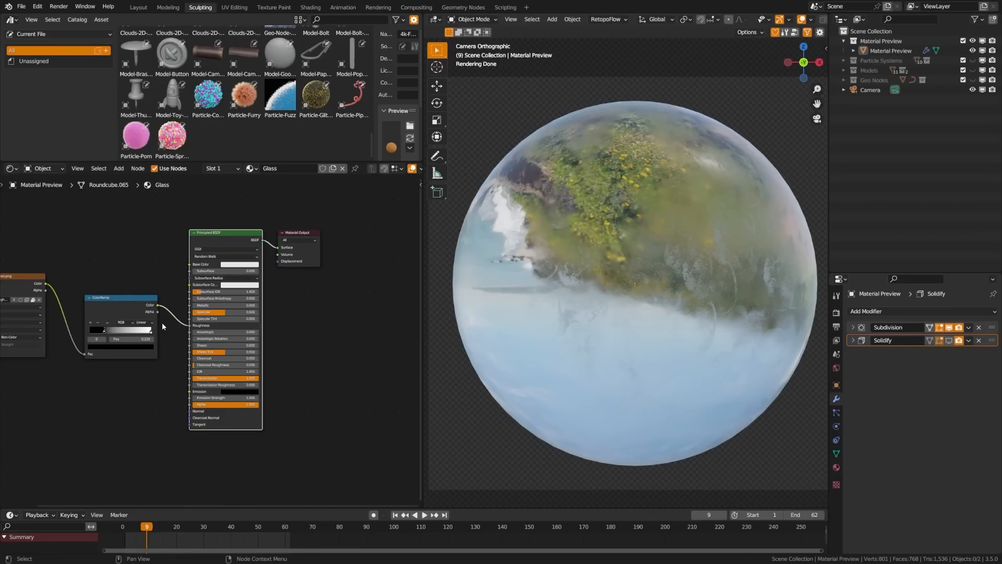
- Show the half-sphere in wireframe from the side, and enable its Solidify modifier in the viewport
mouse_move(641, 374)
middle_down()
mouse_move(675, 353)
mouse_move(588, 361)
mouse_move(600, 304)
mouse_move(588, 290)
middle_up()
key(z)
click(653, 283)
mouse_move(652, 283)
middle_down()
mouse_move(640, 321)
mouse_move(693, 329)
mouse_move(635, 298)
mouse_move(651, 209)
middle_up()
key(z)
click(633, 286)
mouse_move(684, 241)
middle_down()
mouse_move(590, 253)
mouse_move(666, 246)
middle_up()
click(949, 340)
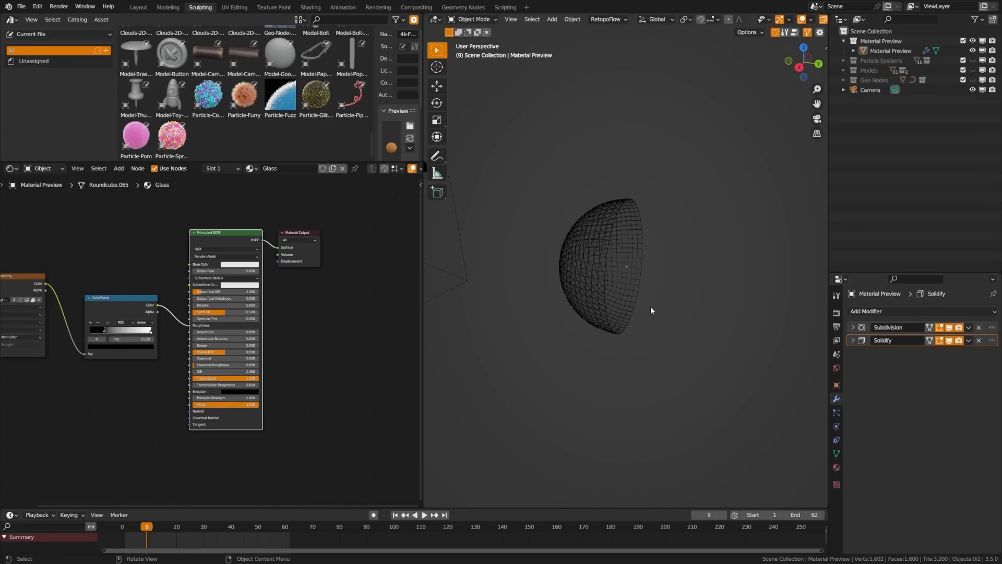
- Return to the camera view and display the solidified glass object in rendered shading
key(KP_0)
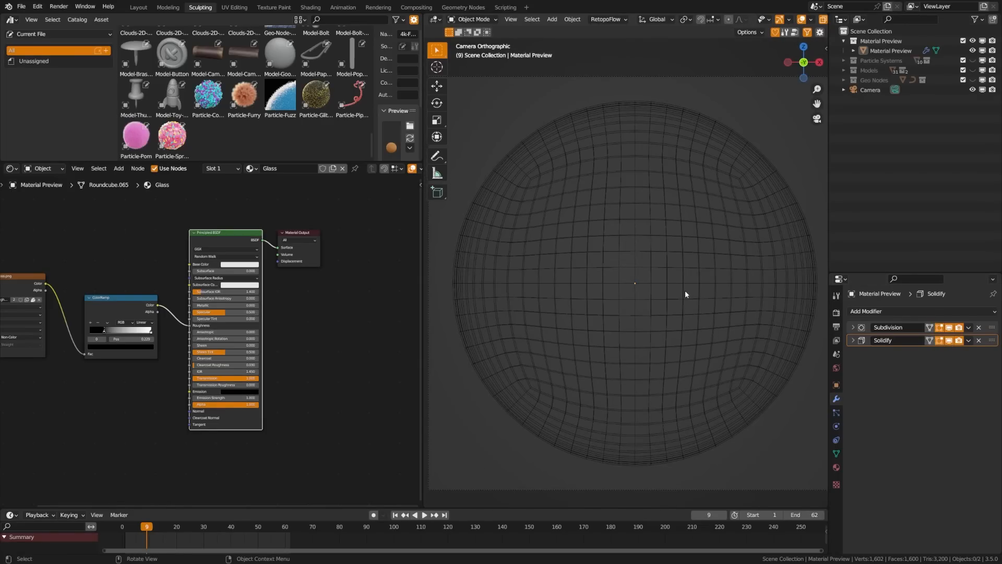
key(z)
click(681, 258)
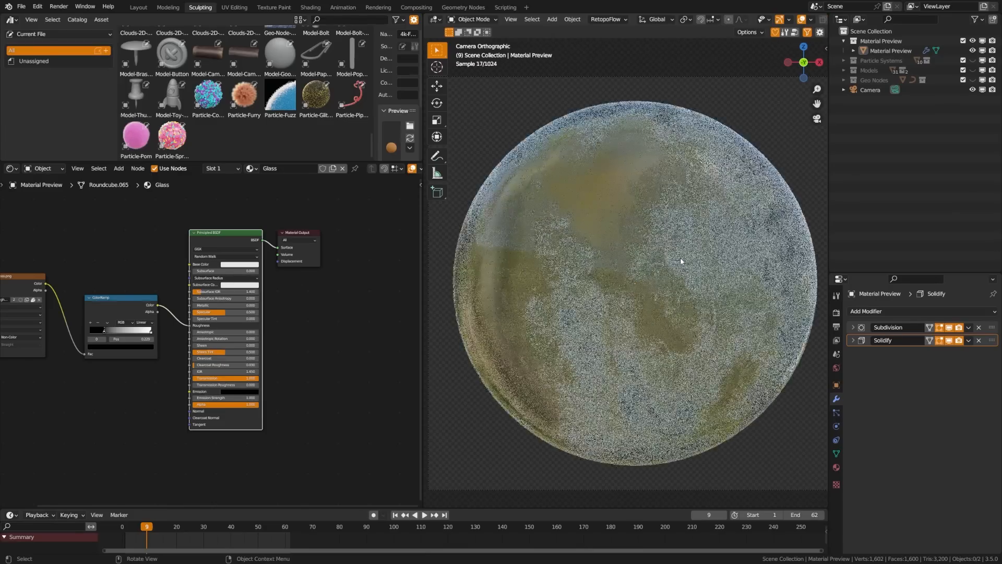
- Expand the Solidify modifier's settings and set its Thickness to 0.25 m
click(853, 340)
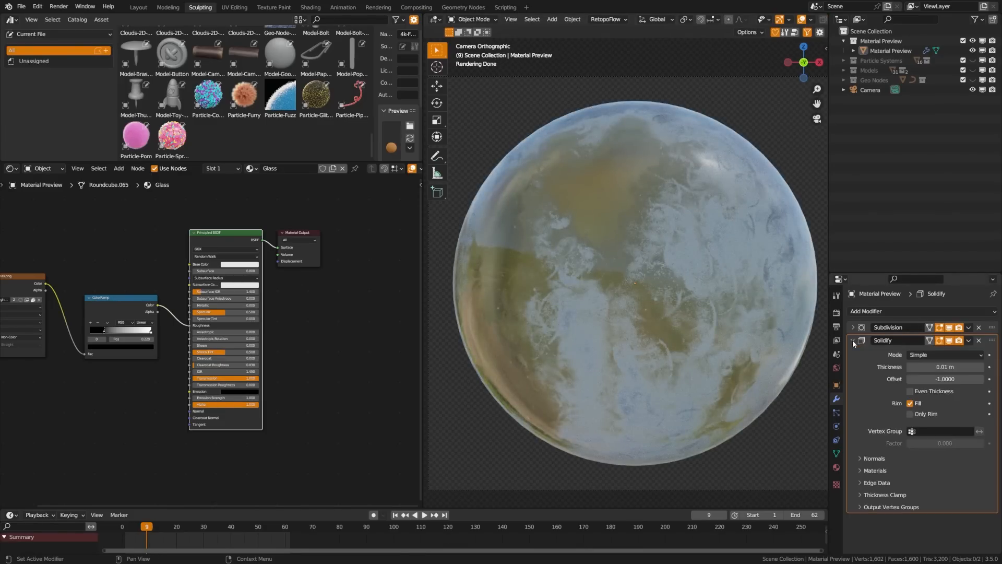
click(942, 367)
key(BackSpace)
text(.25)
key(Return)
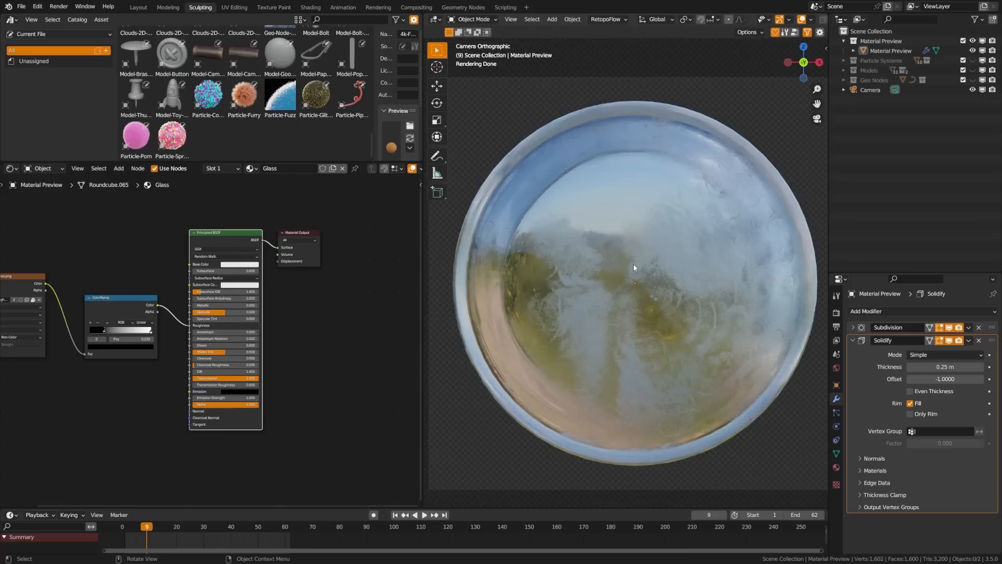
- Set the ColorRamp's black stop to about 0.28 and the Principled BSDF's Transmission Roughness to 0.2
scroll(219, 391, up, 8)
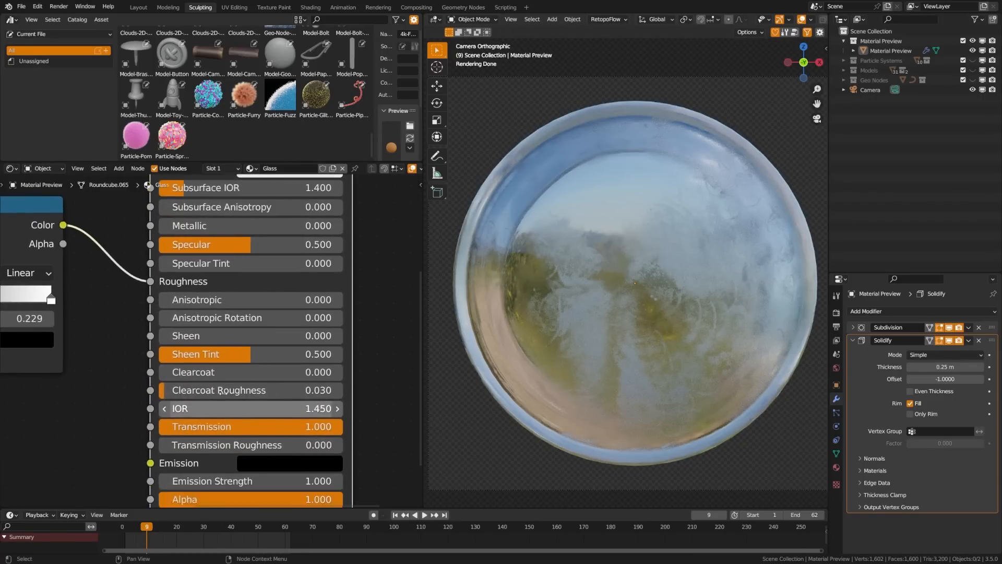
middle_drag(223, 392, 208, 329)
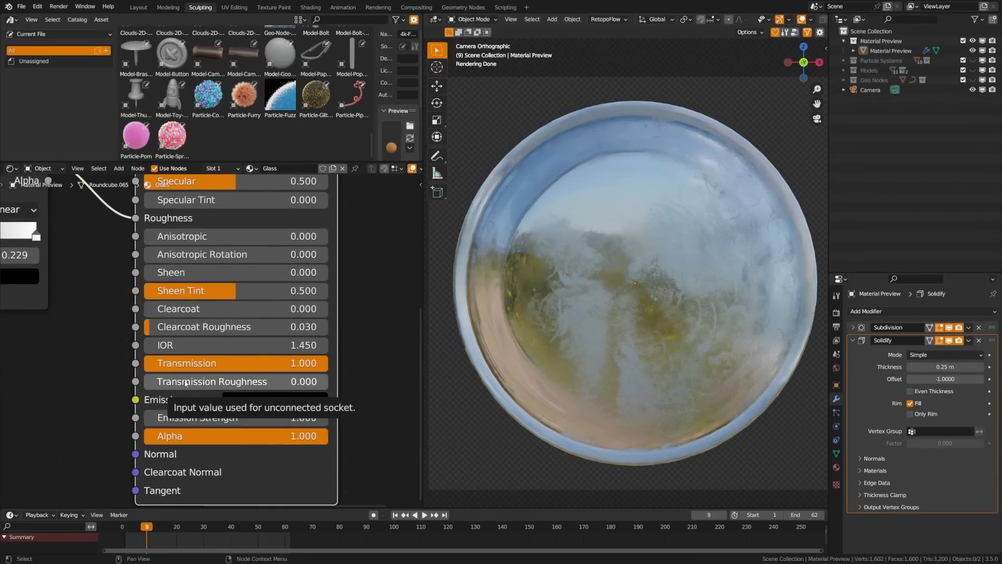
middle_drag(99, 248, 254, 299)
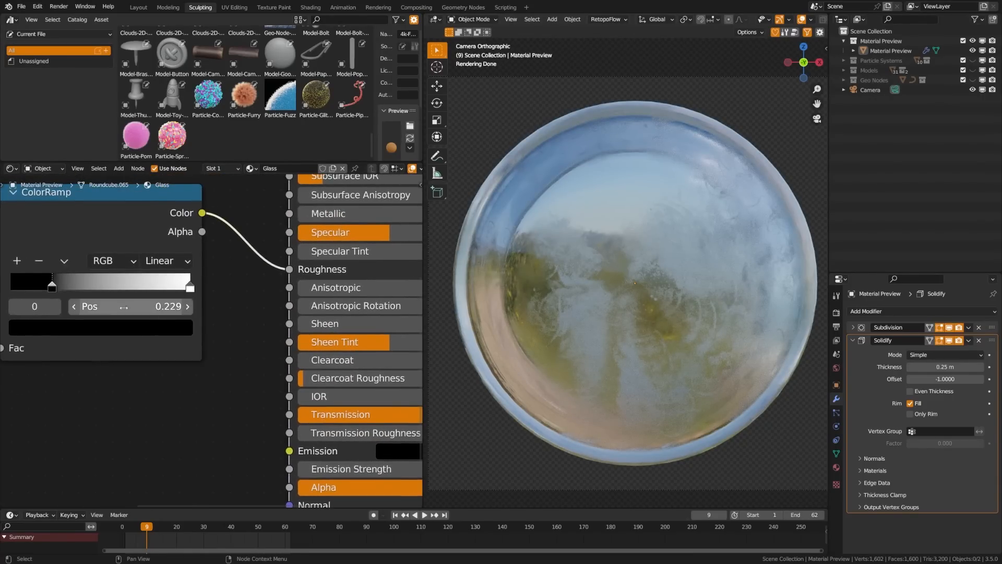
mouse_move(55, 290)
mouse_down()
mouse_move(73, 290)
mouse_move(62, 289)
mouse_up()
middle_drag(292, 420, 150, 335)
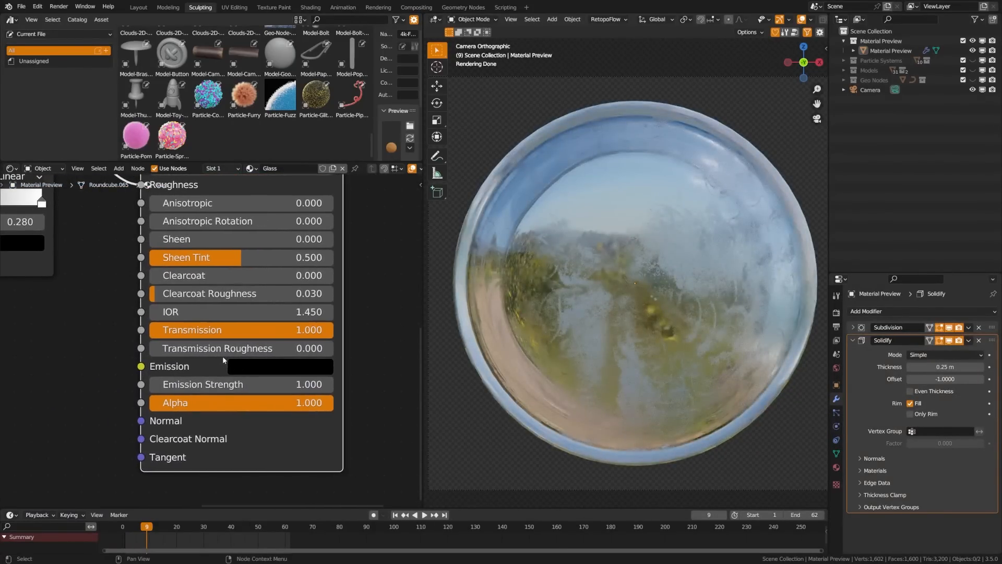
drag(279, 348, 316, 348)
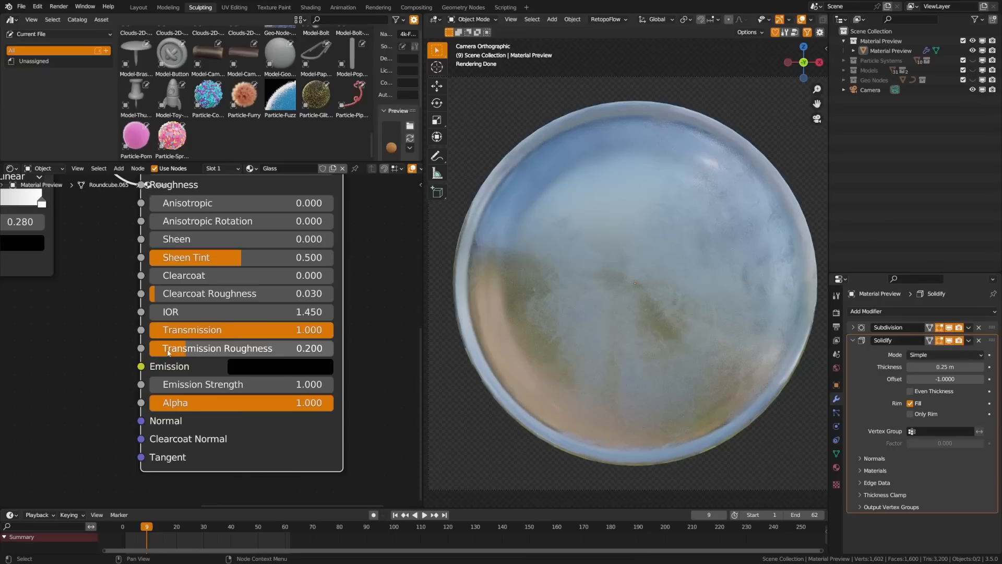
- Try driving the Transmission Roughness with the ColorRamp's Color output, and disconnect that link
middle_drag(92, 313, 176, 379)
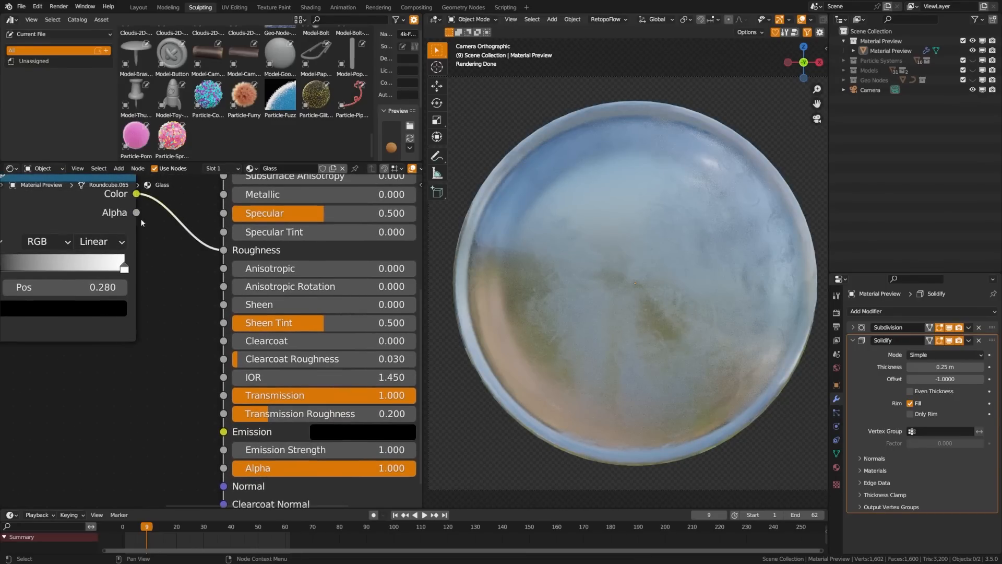
drag(136, 194, 224, 413)
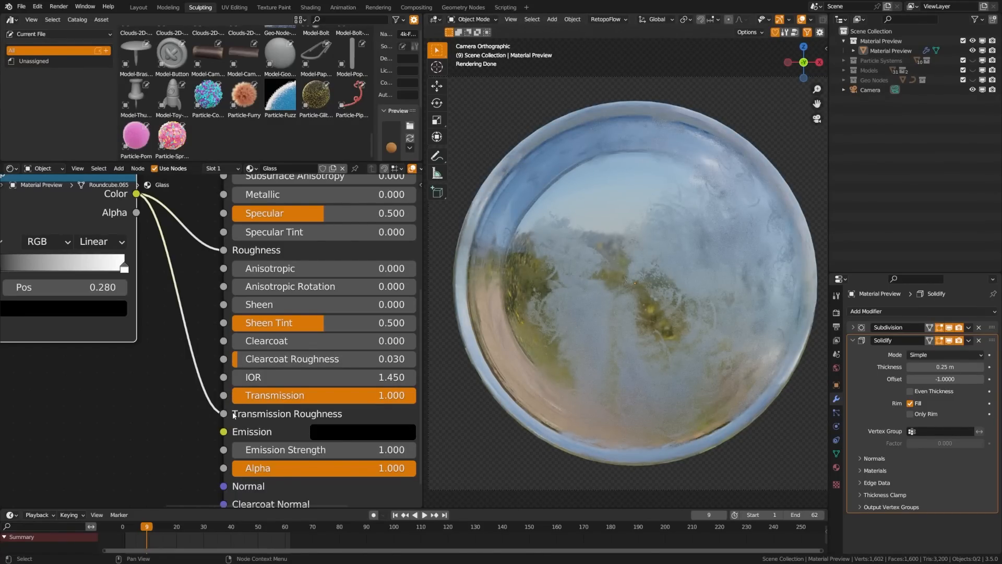
drag(224, 414, 296, 413)
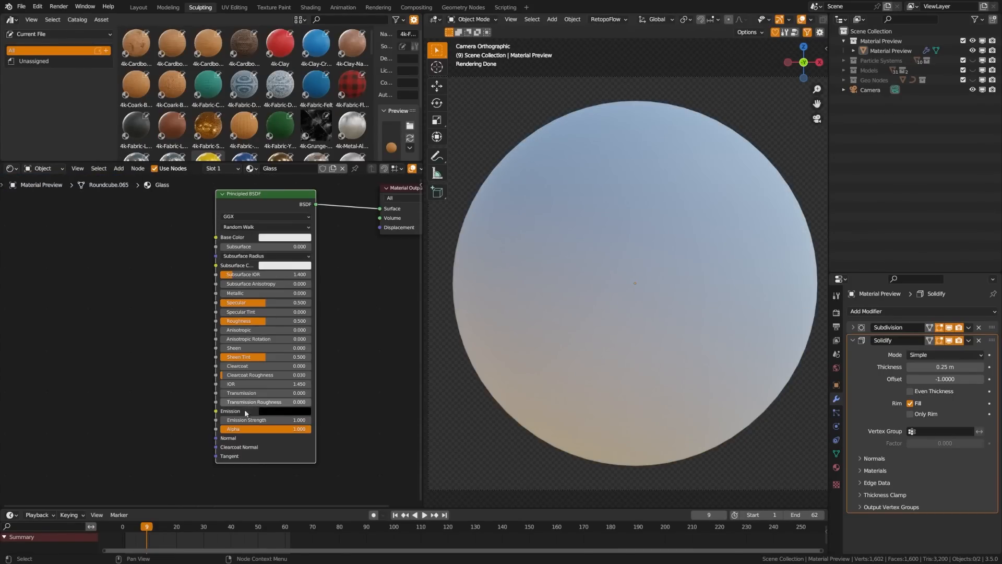
- Set the Principled BSDF's Emission to a bright yellowish green and its Emission Strength to 10
click(278, 411)
drag(331, 330, 331, 291)
drag(293, 319, 263, 324)
click(277, 416)
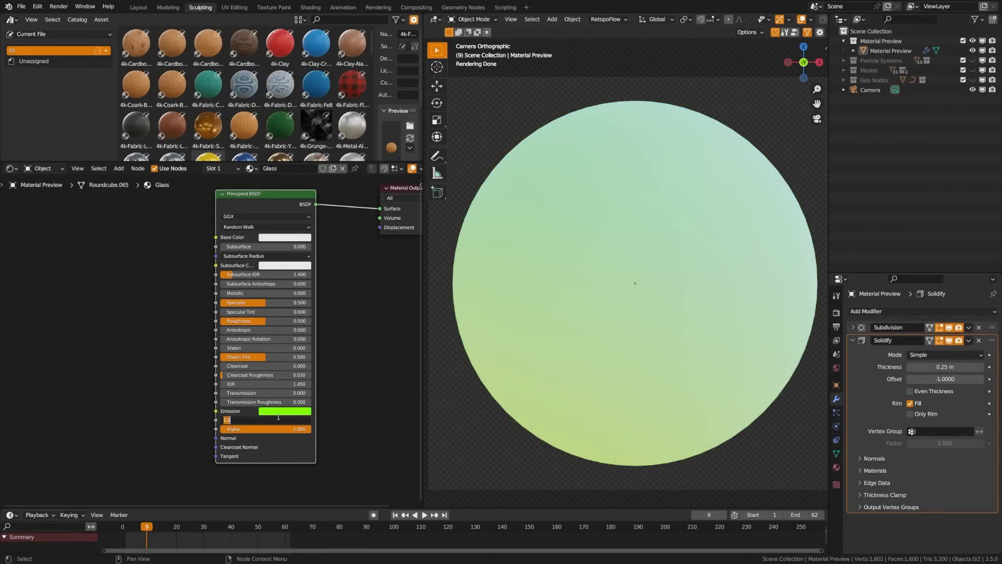
text(10)
key(Return)
scroll(609, 387, down, 5)
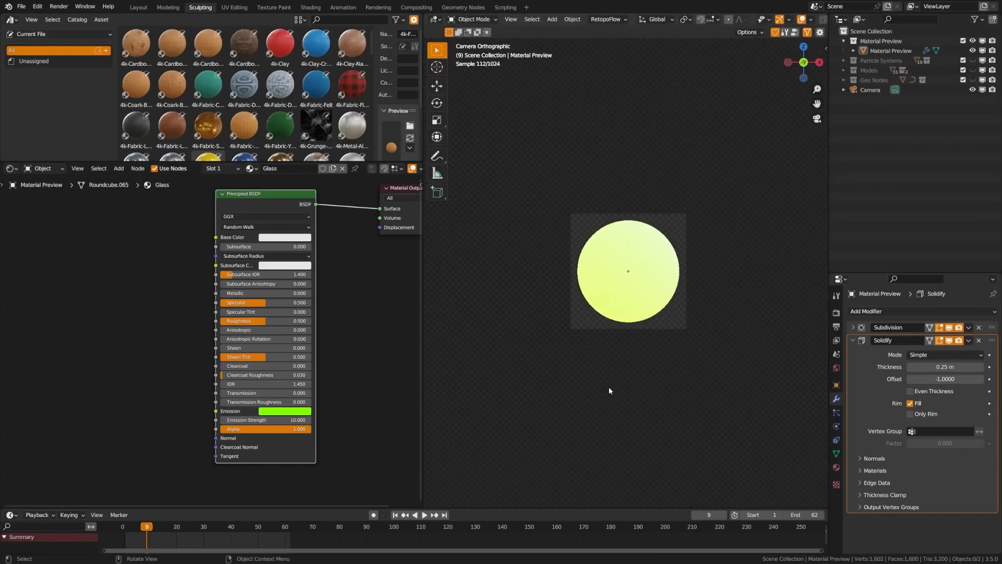
- Add a plane and move it straight down along Z to beneath the glowing sphere
middle_drag(662, 361, 615, 370)
key(shift+a)
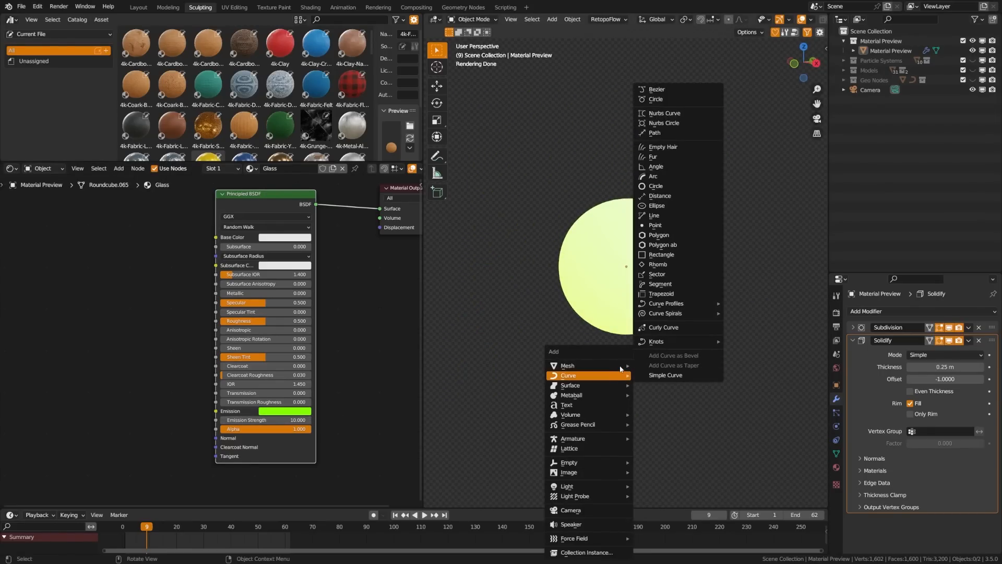
mouse_move(616, 366)
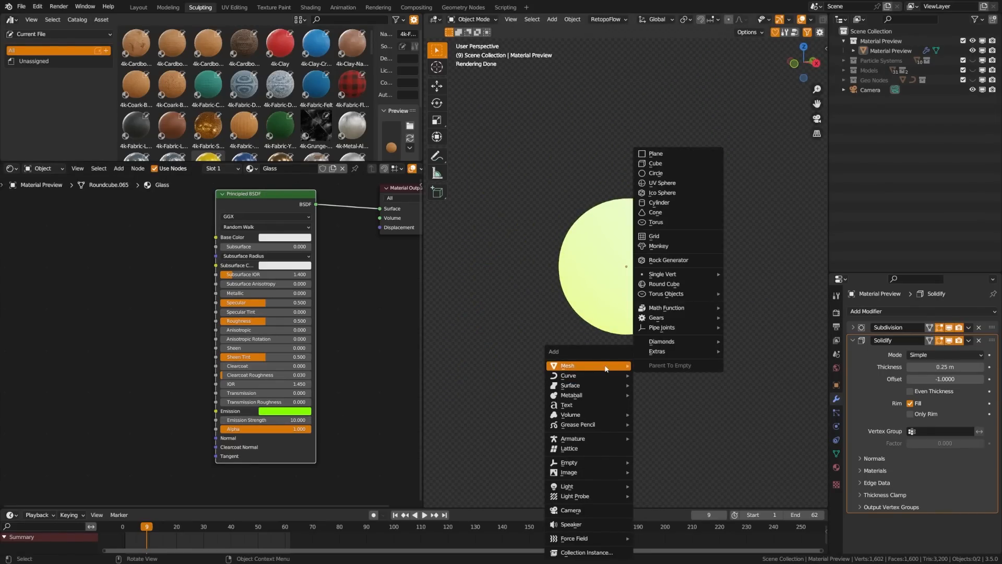
click(677, 157)
key(g)
key(z)
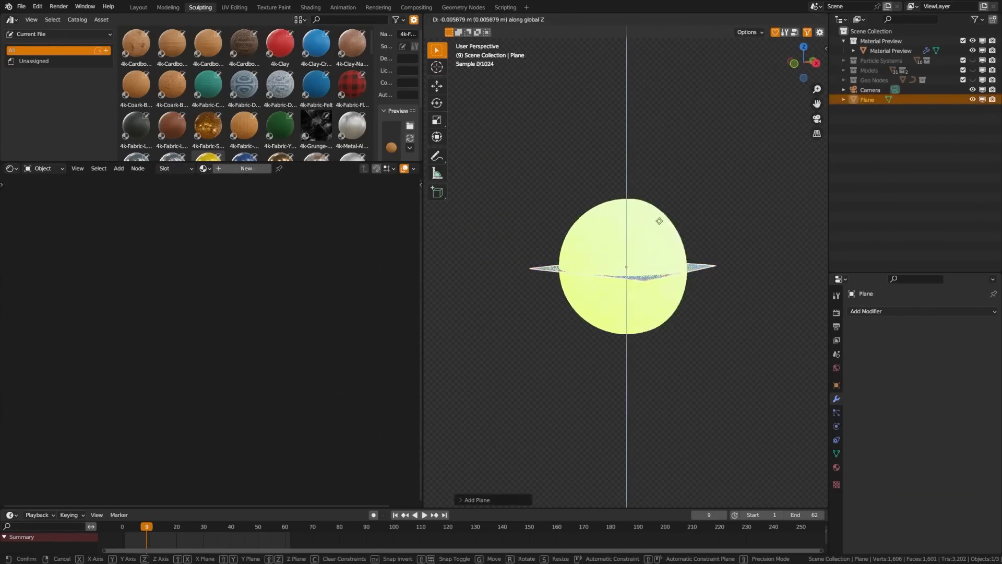
click(652, 360)
- Scale the plane up into a large floor that catches the sphere's emitted light
key(s)
click(726, 401)
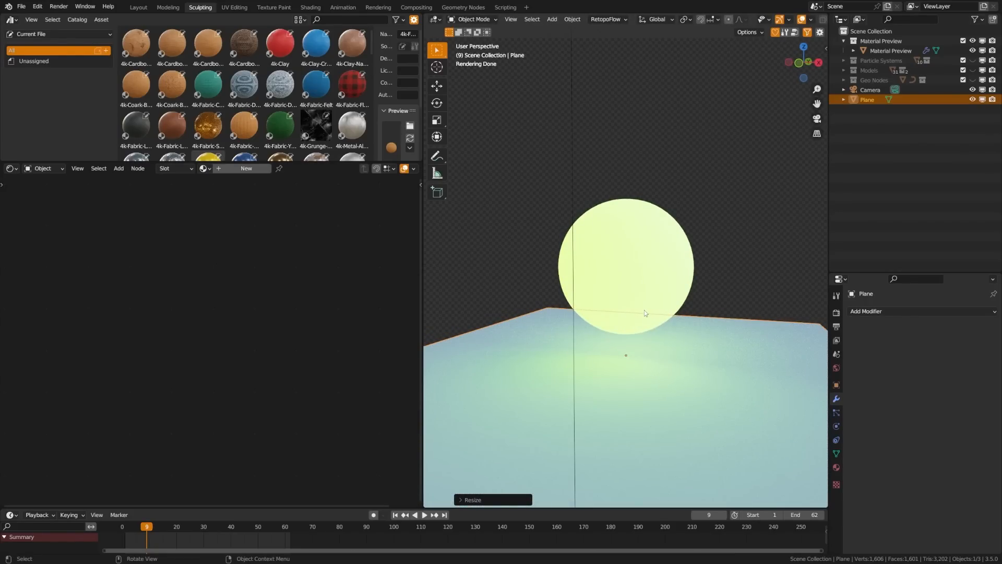
click(678, 402)
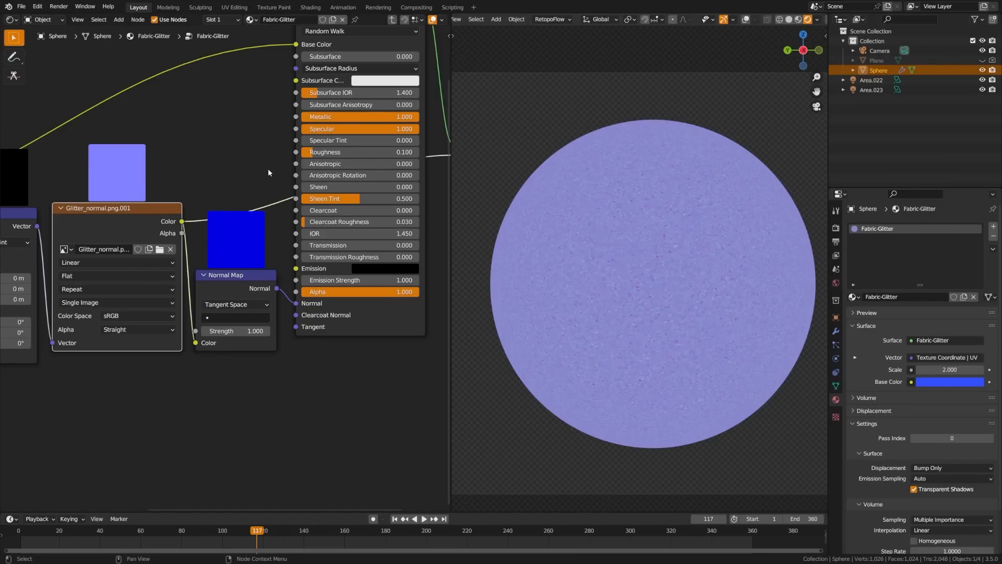
- Preview the Principled BSDF output of the Fabric-Glitter node group on the sphere
middle_drag(268, 168, 202, 251)
ctrl+shift+click(299, 81)
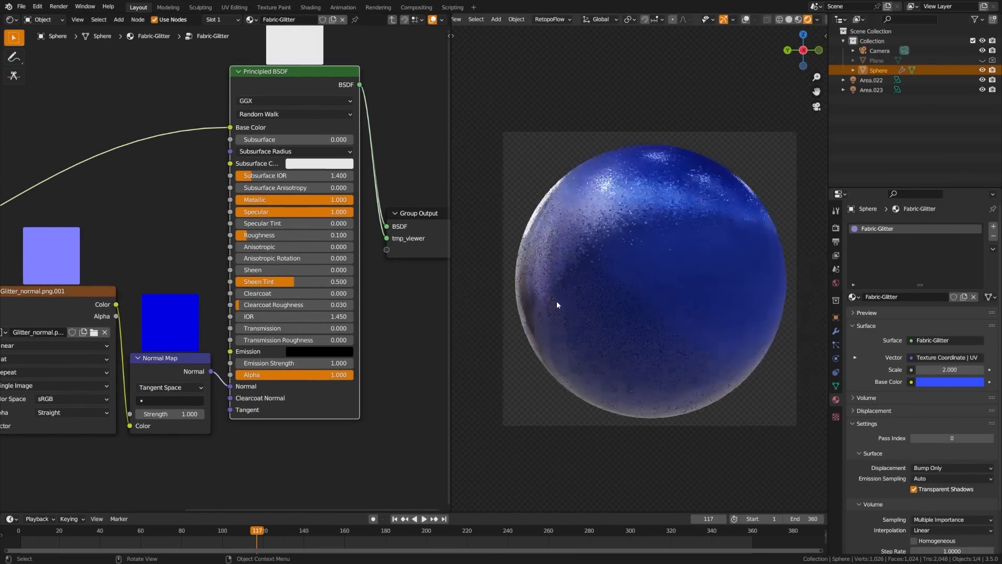
scroll(627, 346, up, 4)
scroll(626, 347, down, 3)
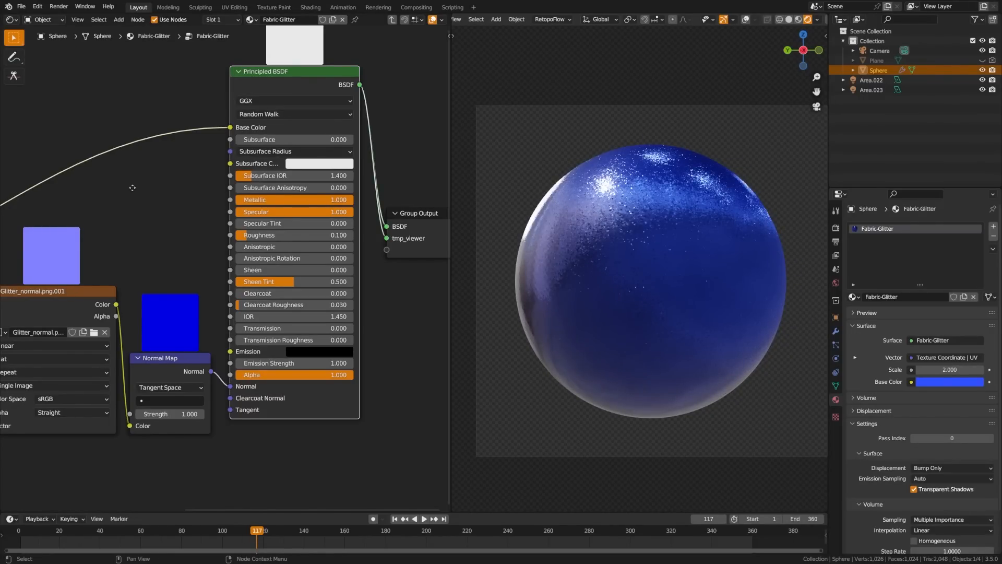
- Set the Fabric-Glitter group's Base Color to orange and its Scale to 3.5
middle_drag(132, 187, 477, 98)
middle_drag(103, 216, 112, 214)
key(Tab)
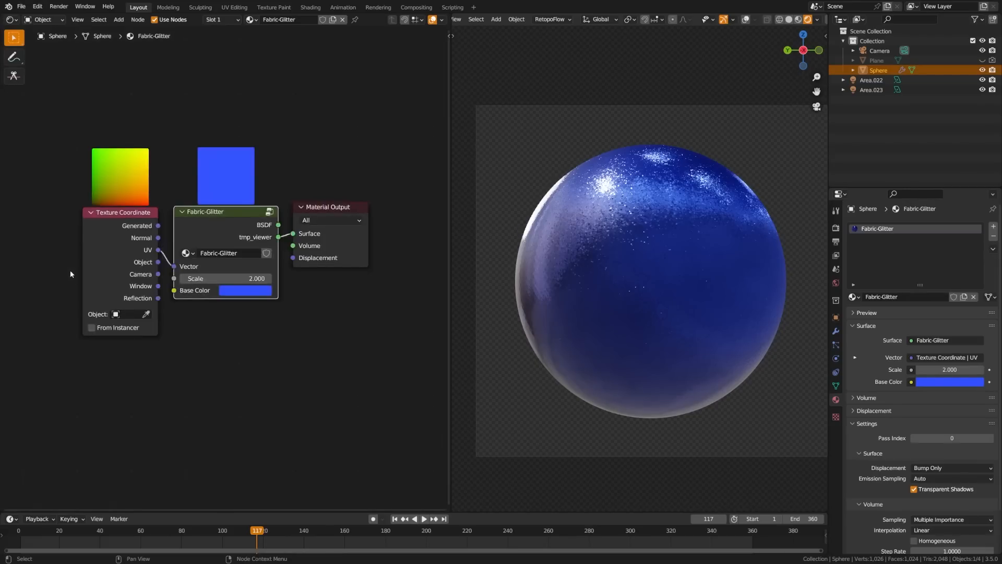
click(243, 290)
click(251, 157)
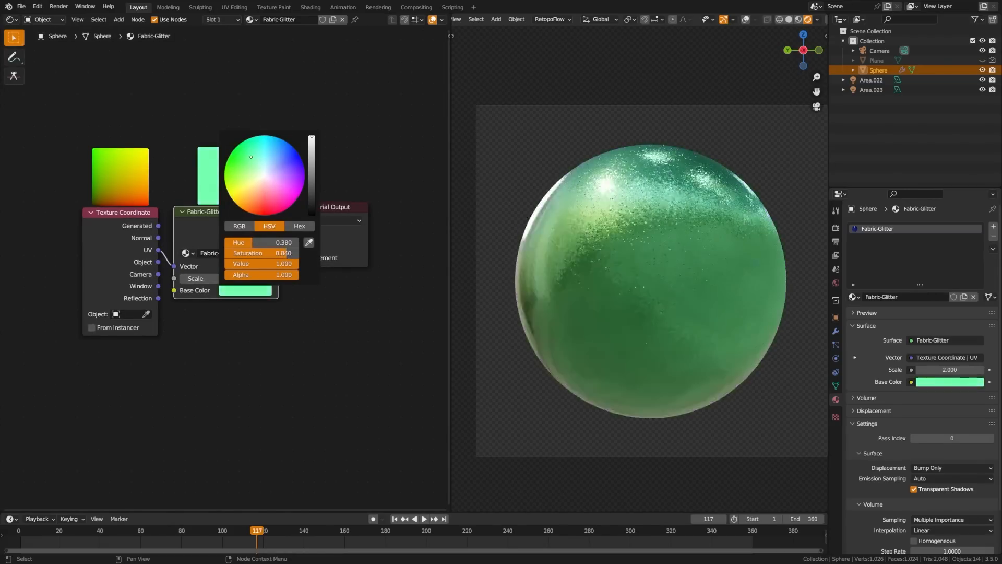
drag(251, 157, 247, 205)
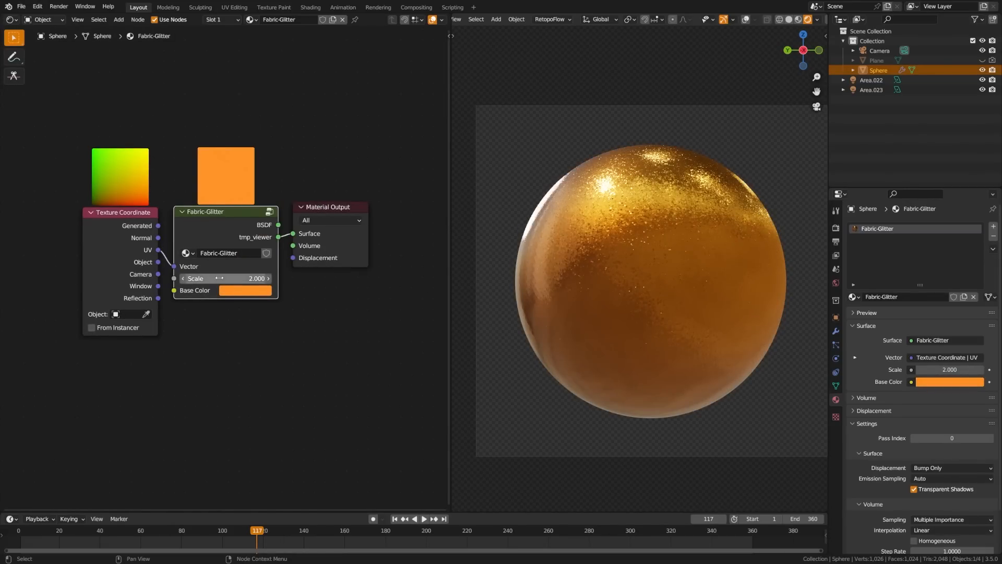
drag(219, 278, 248, 278)
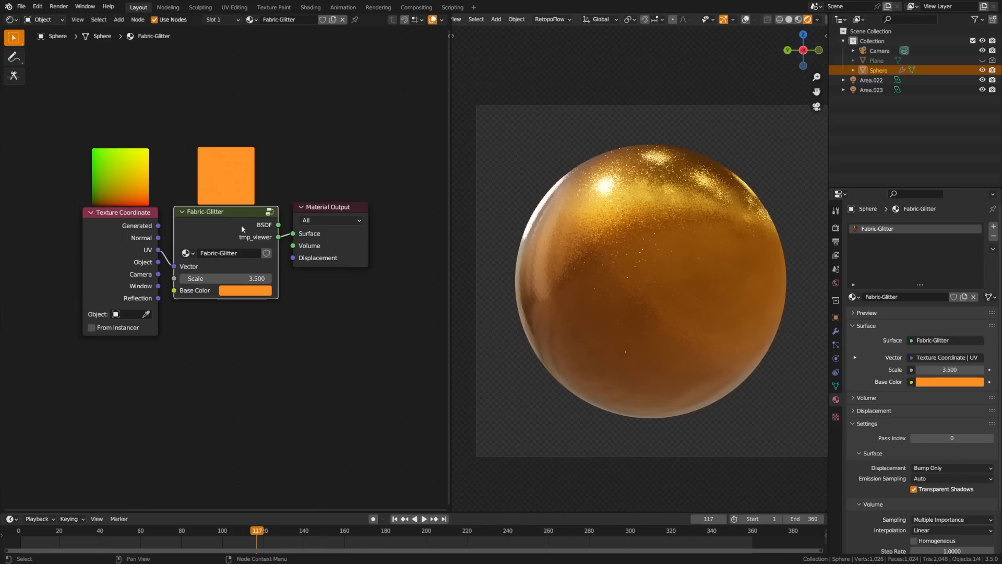
- Preview the Glitter_normal.png.001 texture from inside the Fabric-Glitter group and examine its flakes up close
key(Tab)
middle_drag(328, 337, 135, 322)
middle_drag(304, 321, 208, 347)
ctrl+shift+click(117, 224)
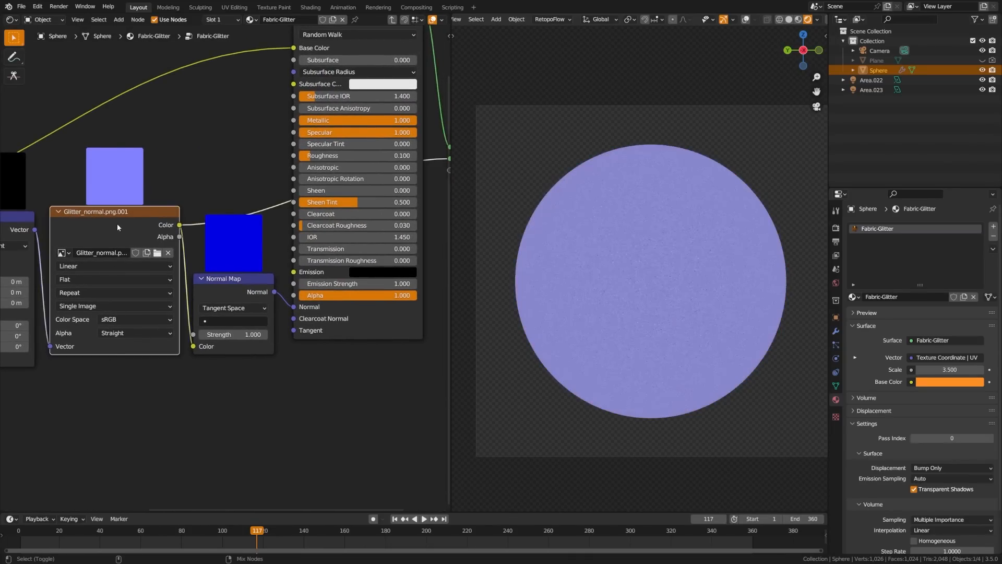
scroll(683, 325, up, 5)
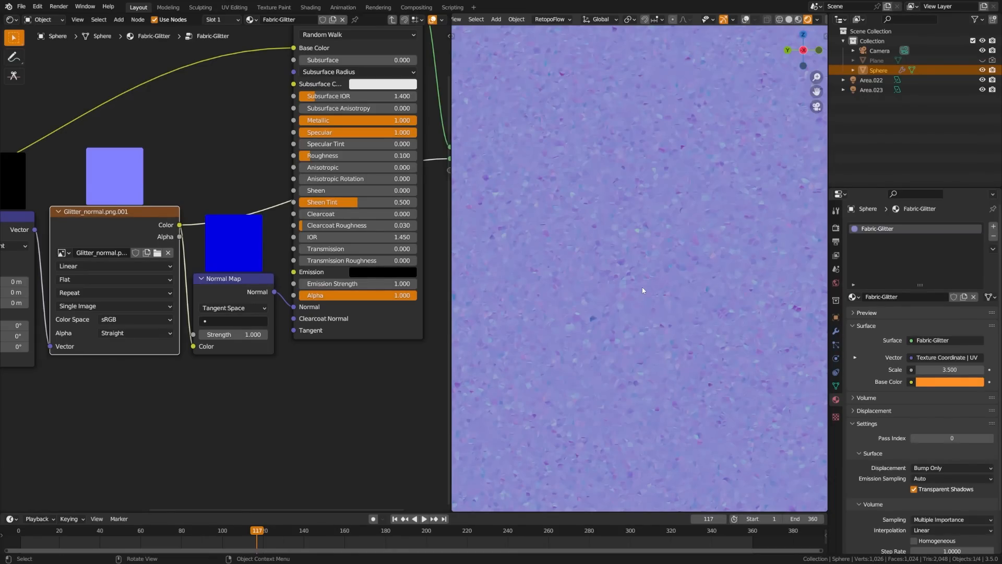
scroll(224, 266, down, 2)
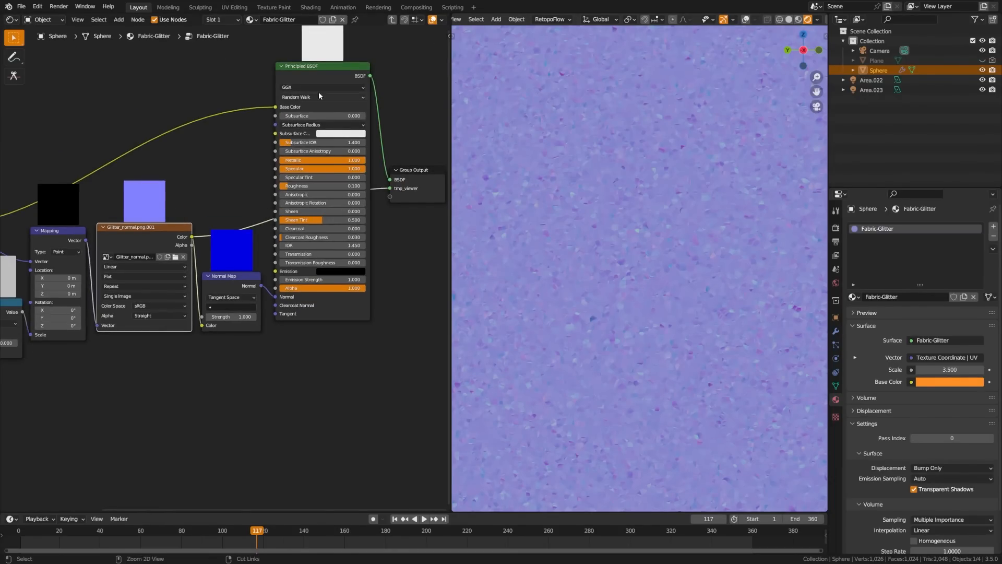
- Preview the Fabric-Glitter group's Principled BSDF again and examine the orange glitter both close up and on the whole sphere
ctrl+shift+click(318, 78)
middle_drag(356, 223, 273, 271)
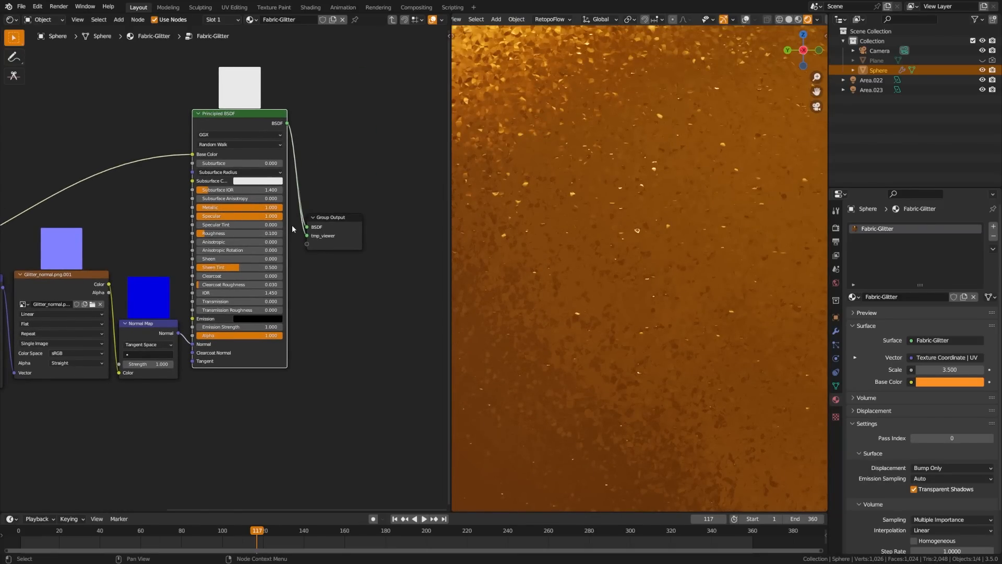
scroll(622, 327, down, 6)
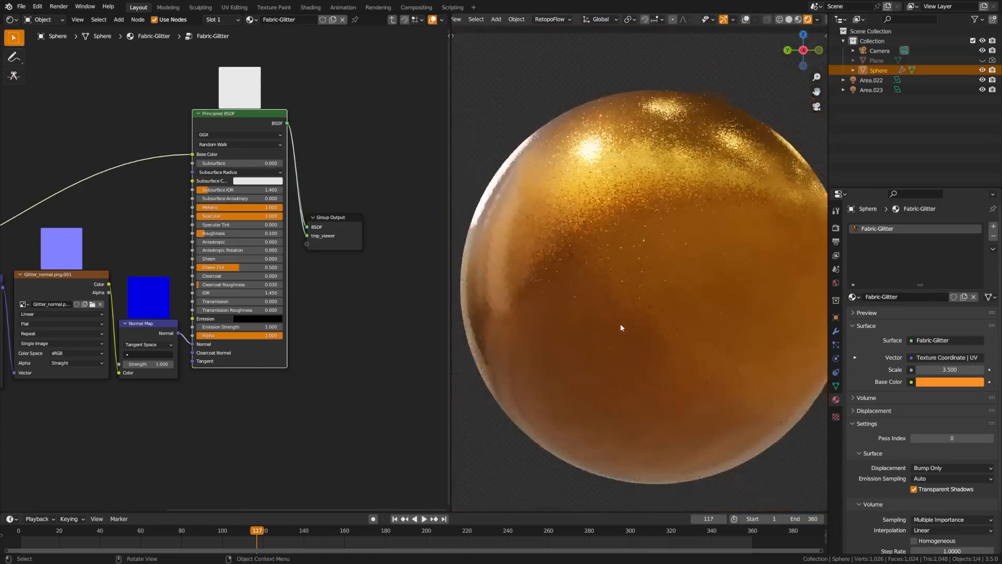
scroll(621, 324, down, 2)
scroll(659, 340, up, 3)
scroll(725, 309, down, 3)
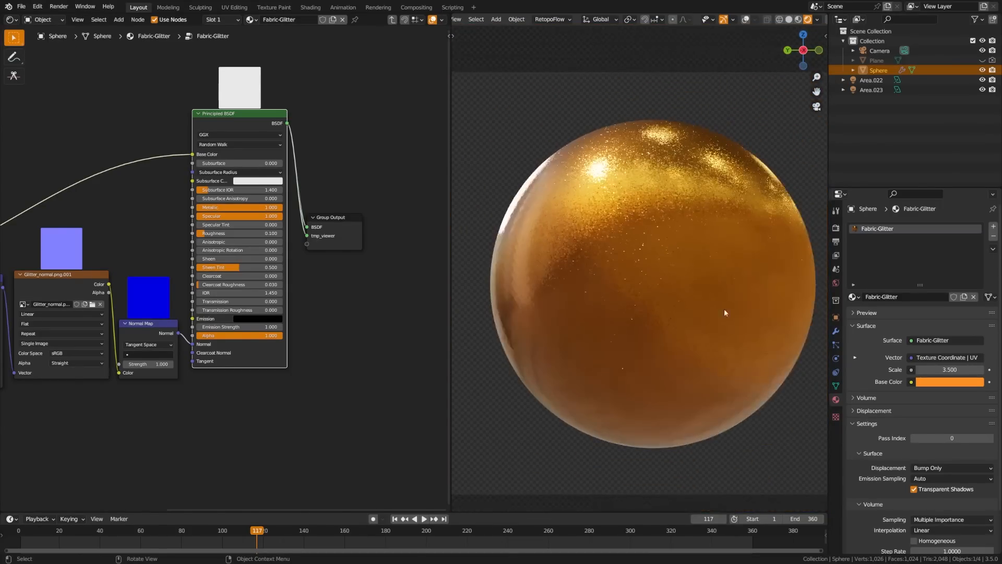
right_click(600, 313)
click(598, 316)
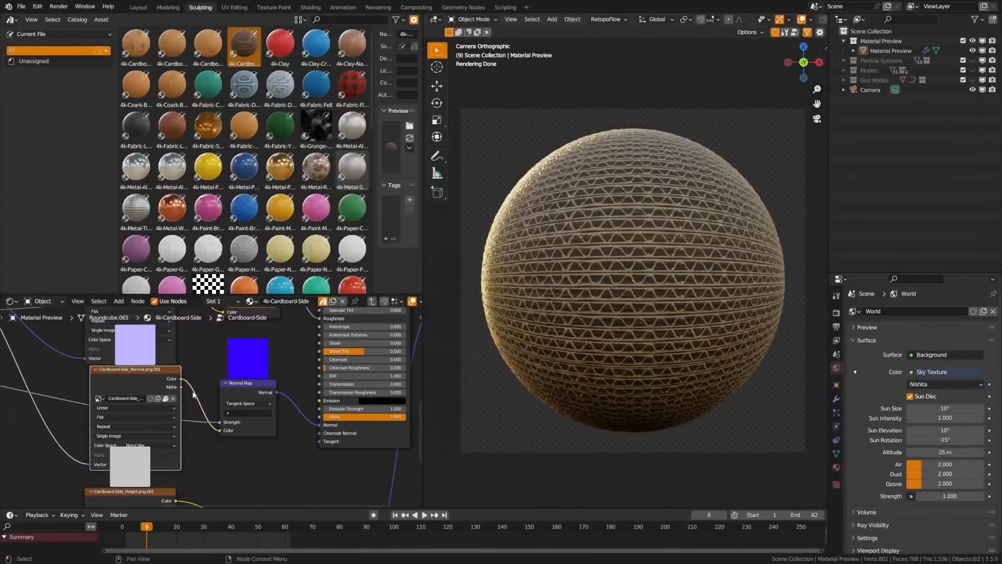
- Preview the Cardboard-Side normal texture on the sphere and examine its surface pattern
ctrl+shift+click(132, 377)
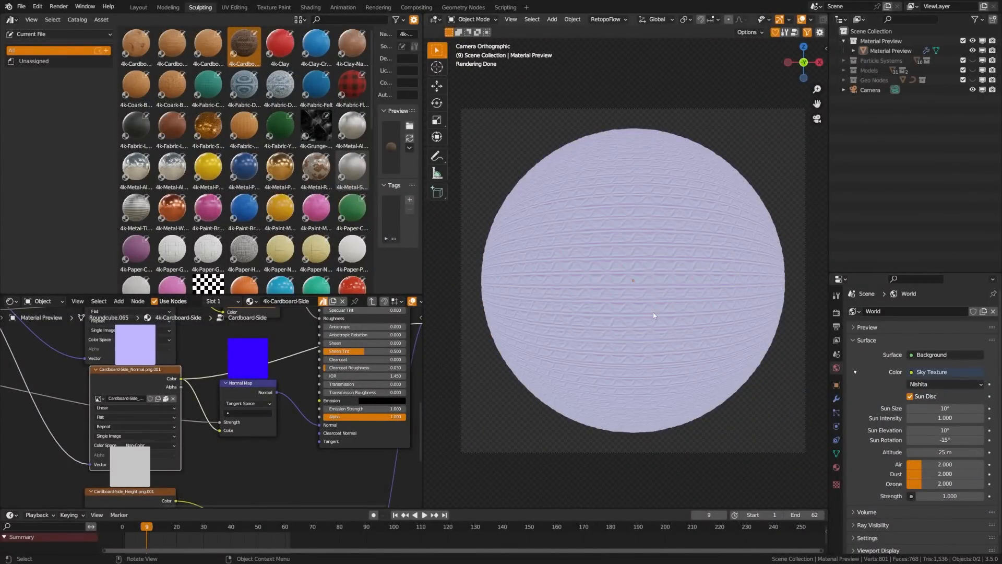
middle_drag(653, 313, 677, 316)
scroll(629, 295, up, 3)
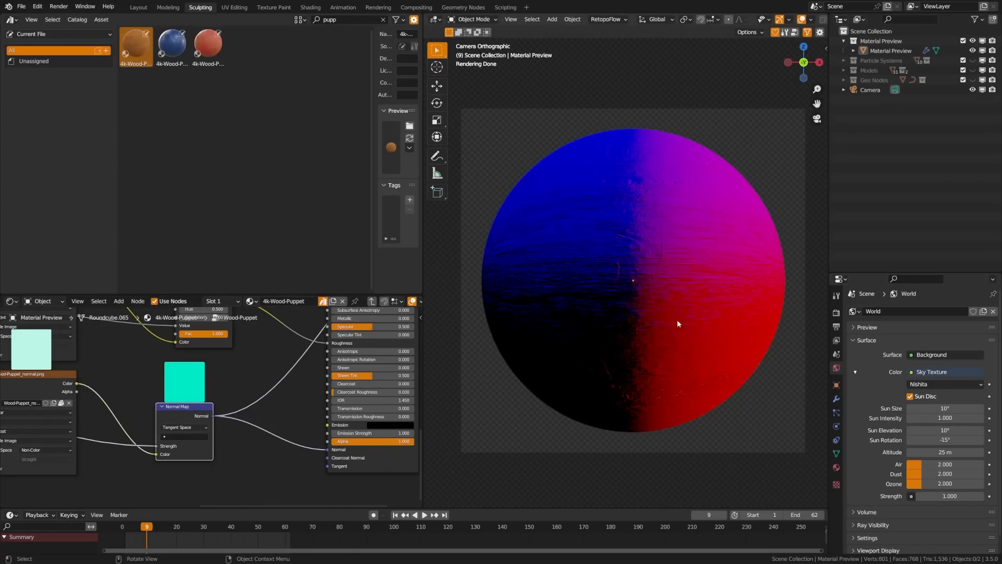
- Try Object Space on the Wood-Puppet Normal Map node, and restore Tangent Space
scroll(631, 310, up, 2)
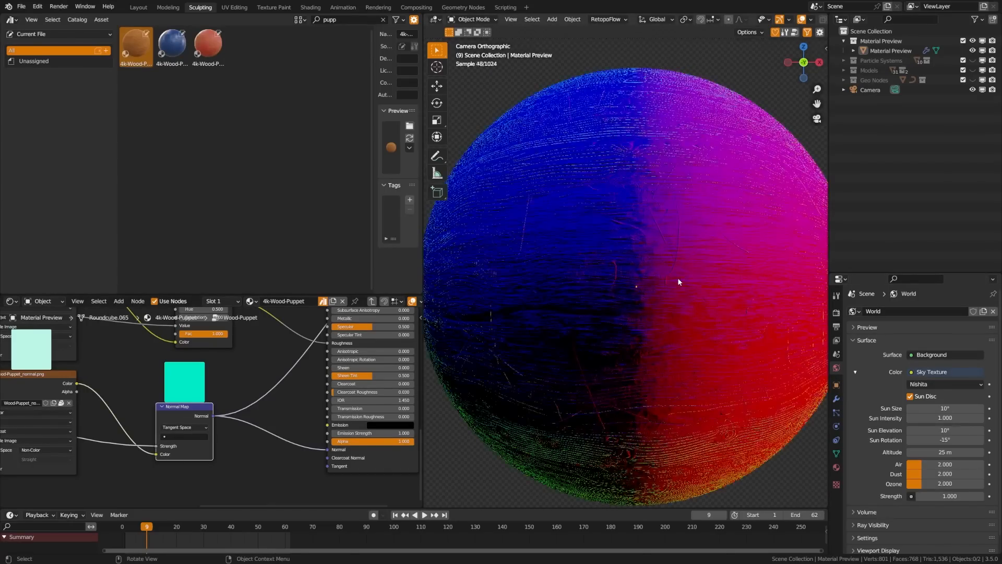
click(186, 428)
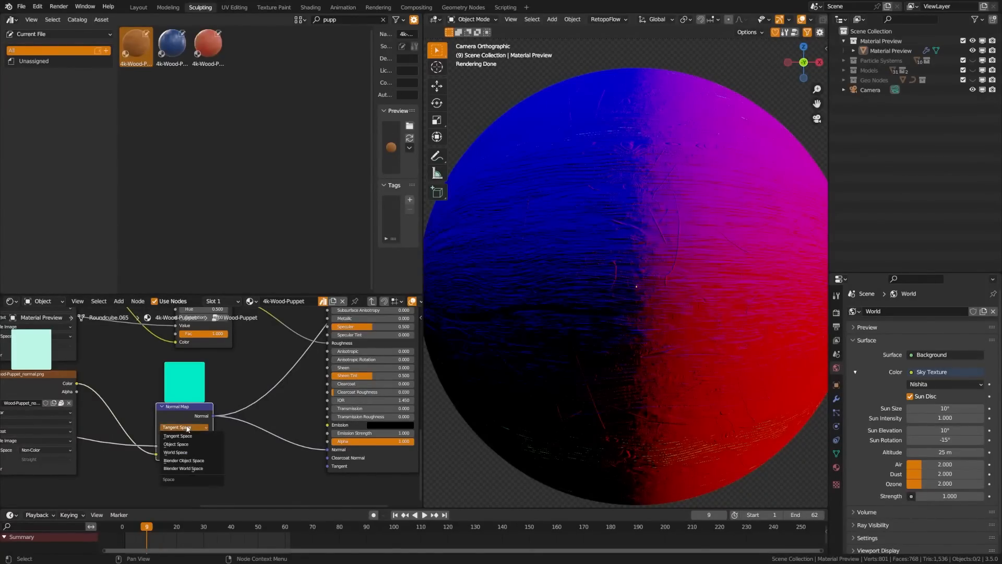
click(193, 445)
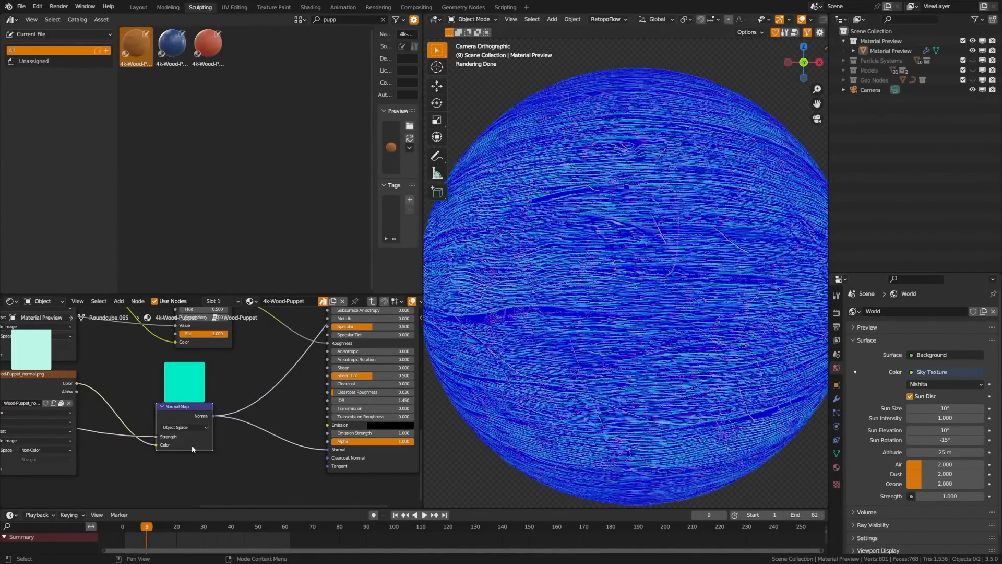
click(186, 429)
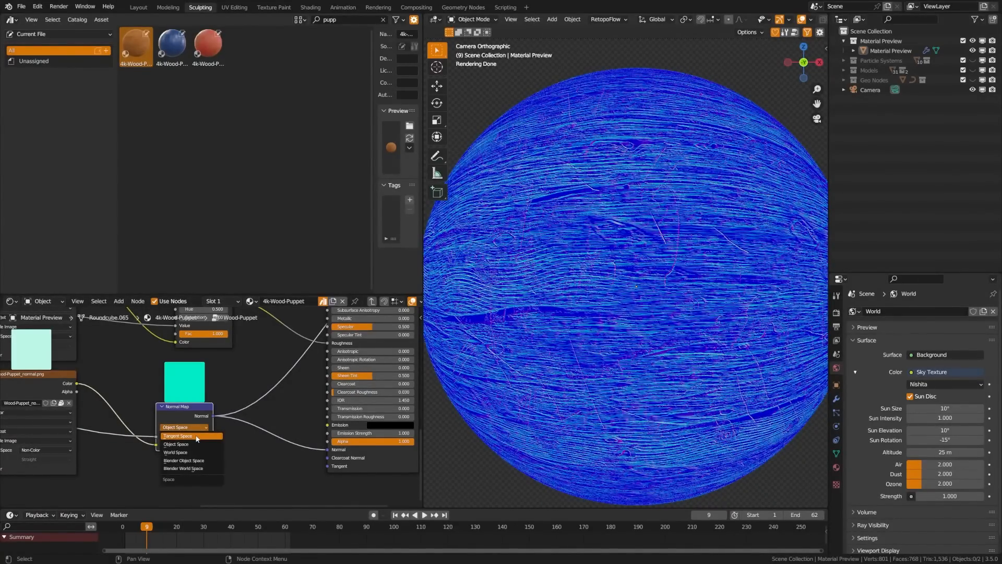
click(201, 436)
- Preview the Wood-Puppet group's Principled BSDF on the sphere and return to the material's top-level node tree
scroll(217, 403, down, 2)
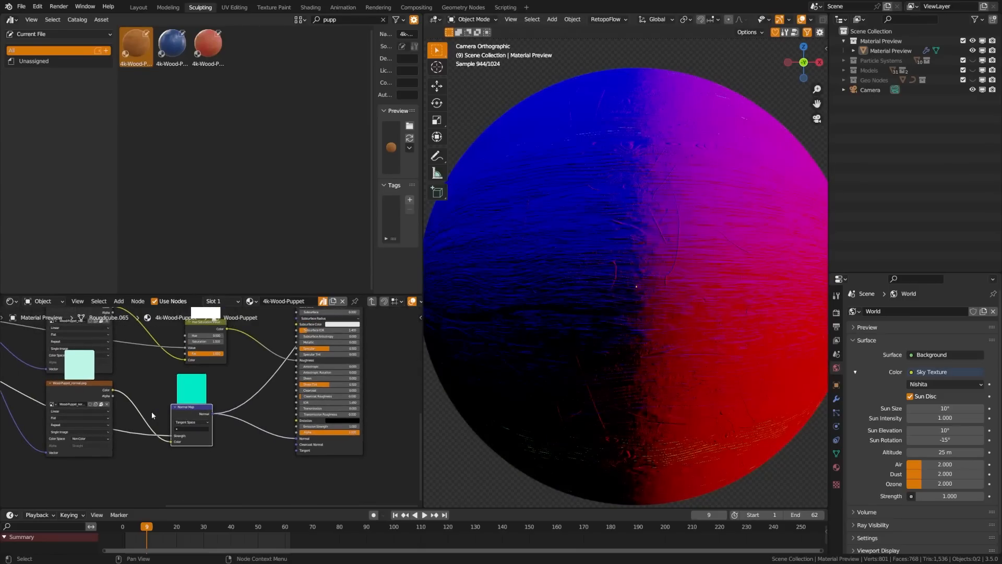
click(220, 402)
key(Tab)
scroll(215, 421, up, 4)
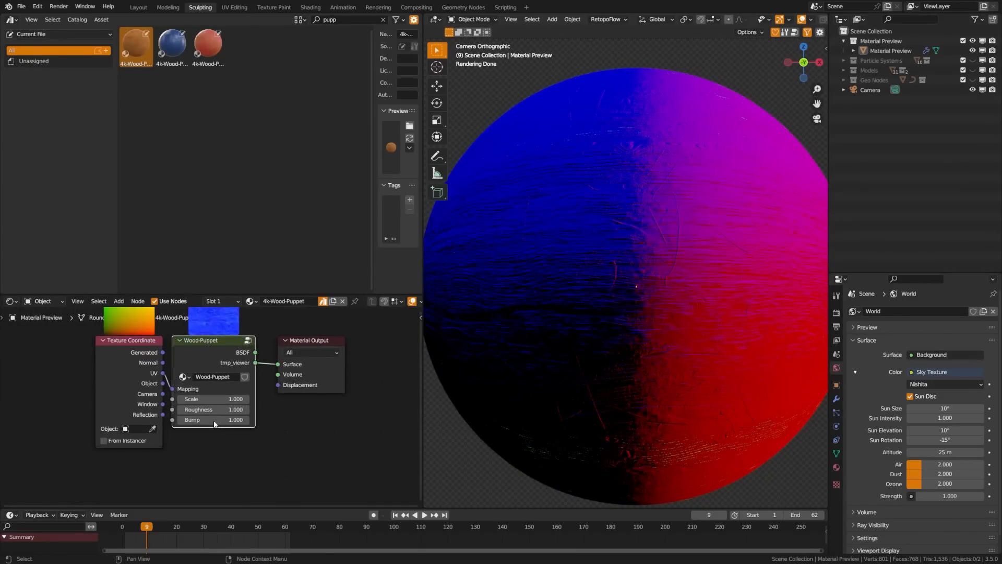
scroll(219, 404, down, 3)
key(Tab)
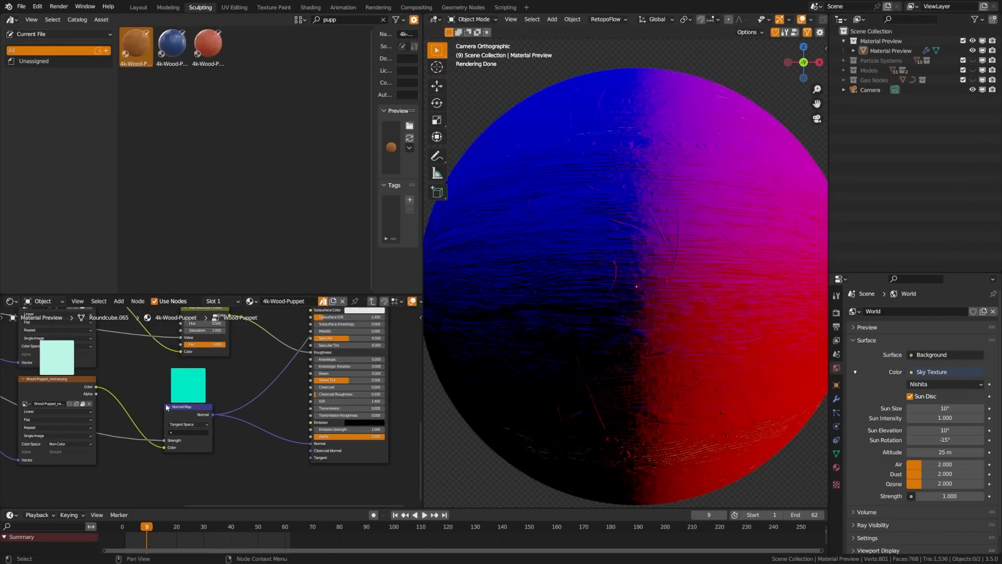
scroll(197, 467, up, 3)
click(232, 407)
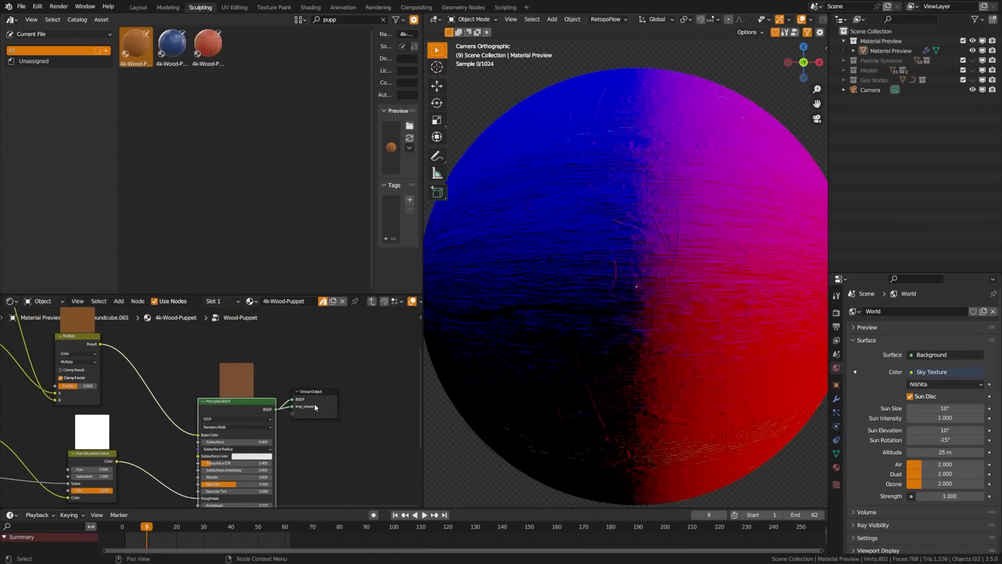
middle_drag(212, 442, 247, 393)
key(Tab)
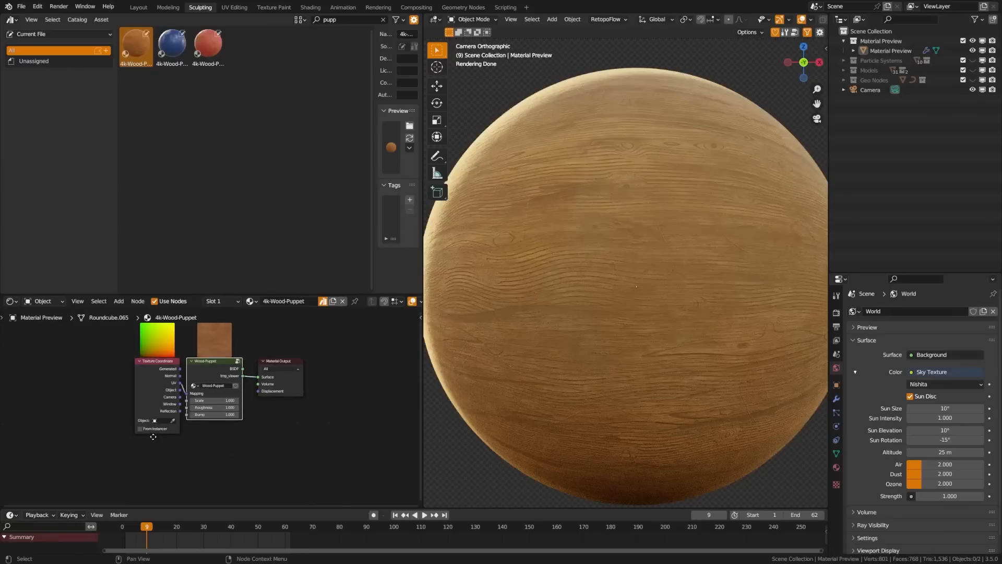
- Try a Bump of 10 on the Wood-Puppet group, and restore it to 1
scroll(228, 414, up, 4)
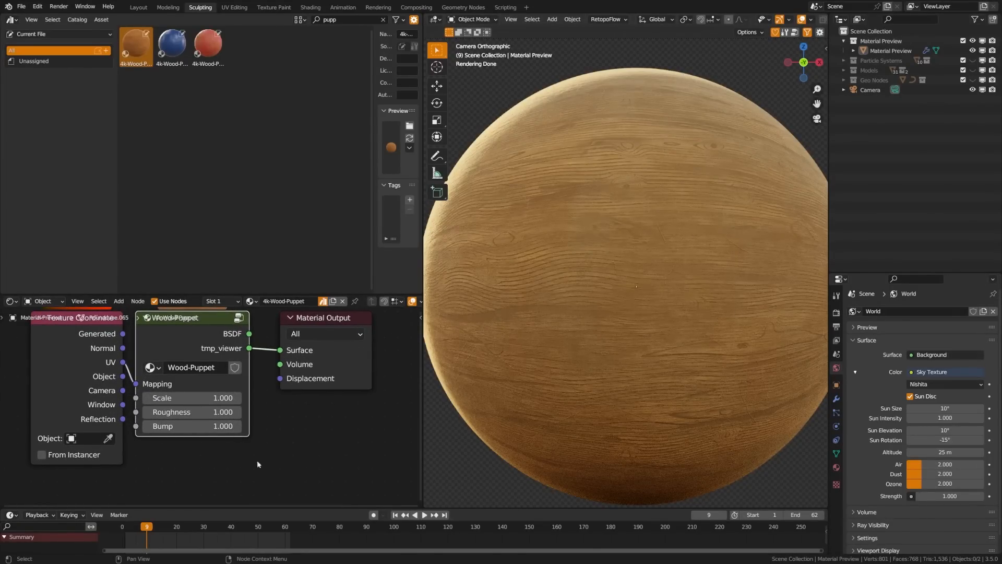
click(209, 425)
text(10)
key(Return)
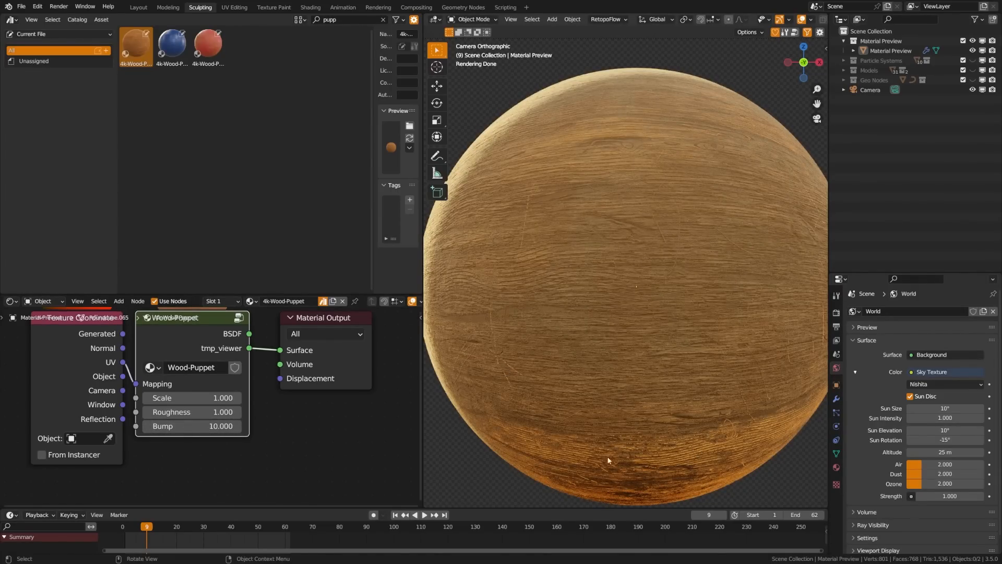
click(211, 427)
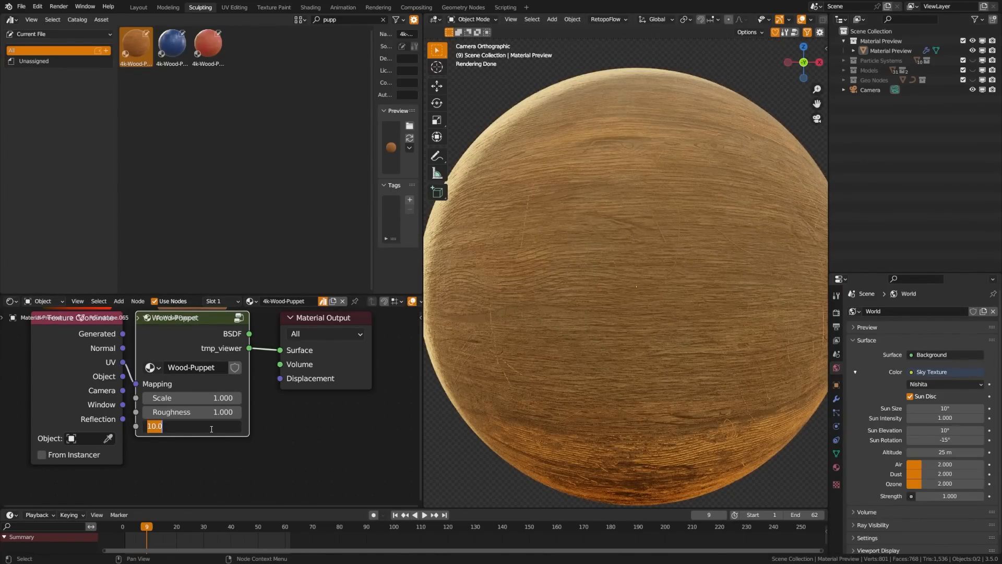
text(1)
key(Return)
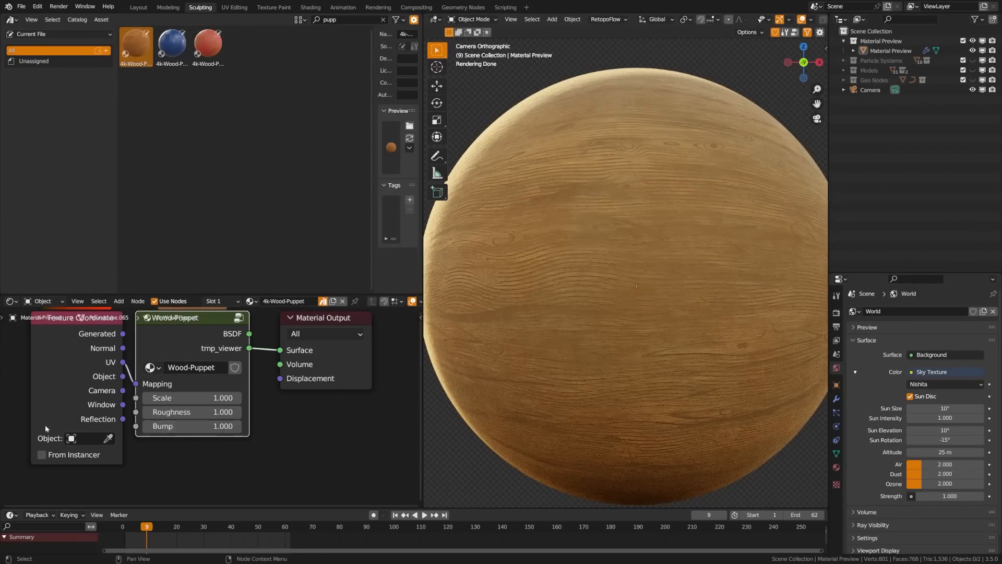
- Apply the 4k-Paint-Brush-Grunge material to the preview sphere and view the normal inputs of its Principled BSDF
drag(244, 209, 596, 236)
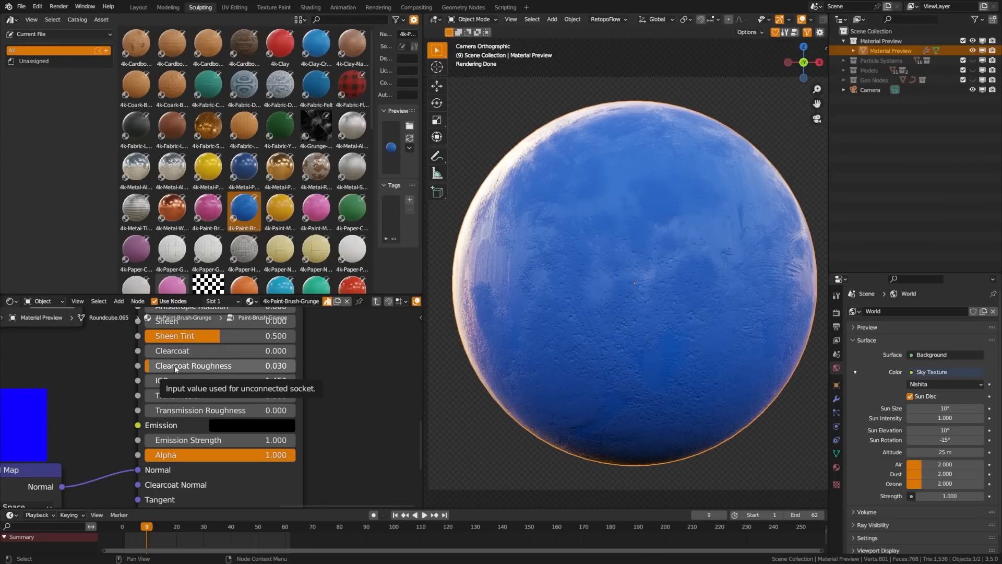
middle_drag(163, 490, 167, 446)
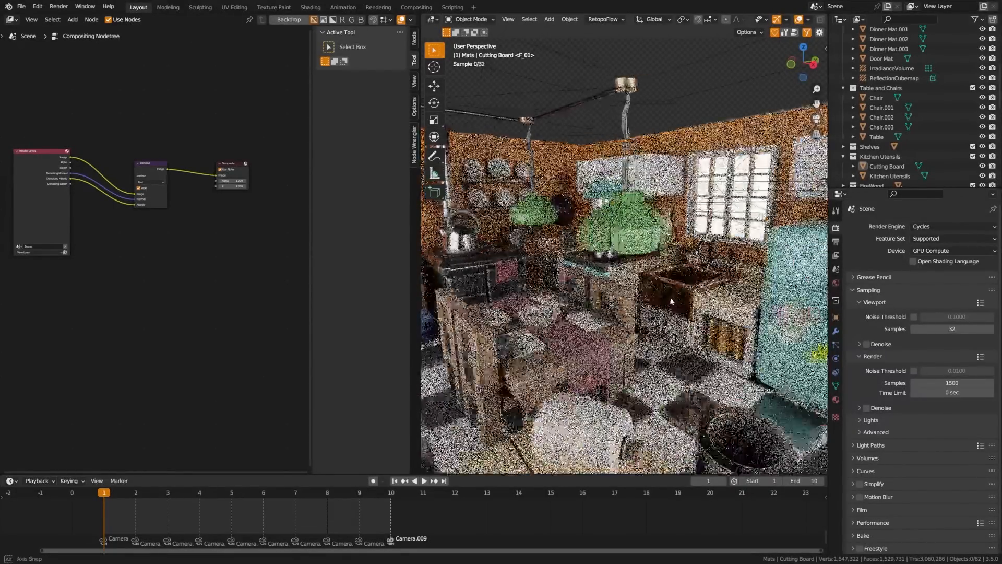
scroll(624, 250, up, 8)
middle_drag(624, 251, 720, 246)
middle_drag(581, 313, 622, 336)
scroll(685, 383, up, 6)
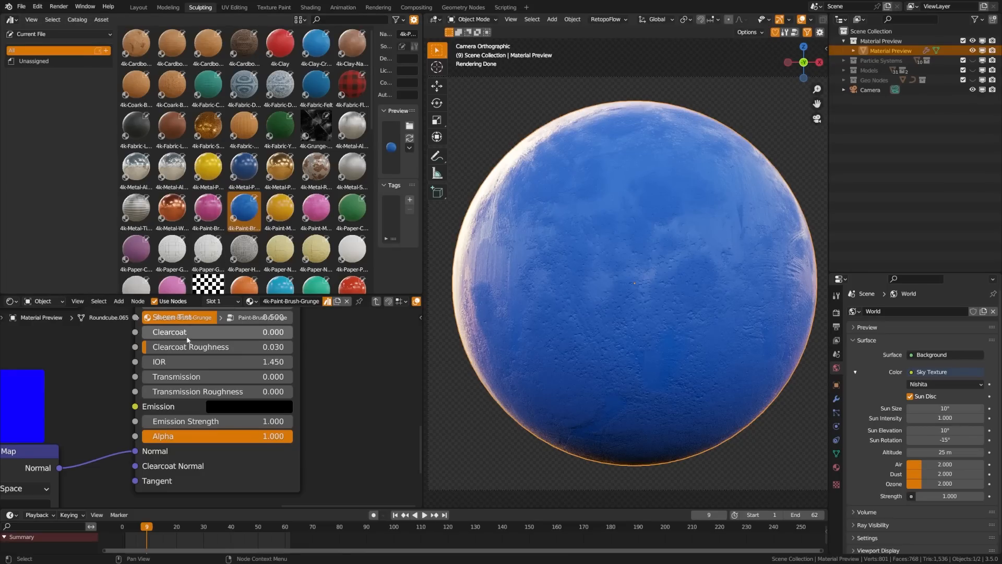
- Try a Clearcoat of 1 on the Paint-Brush-Grunge Principled BSDF, examine the sphere from several angles, and remove the clearcoat again
drag(149, 332, 242, 332)
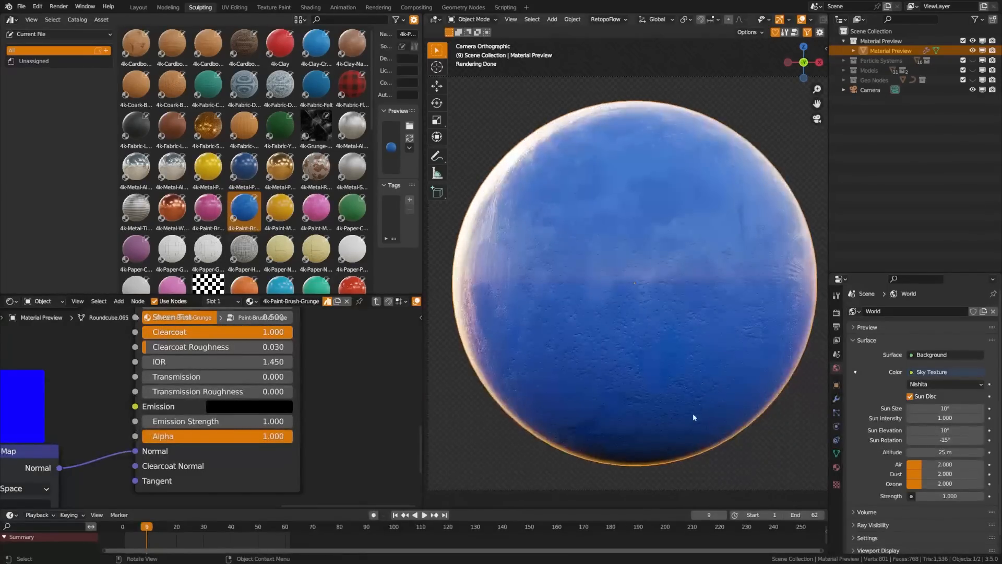
middle_drag(582, 400, 559, 392)
scroll(622, 309, up, 5)
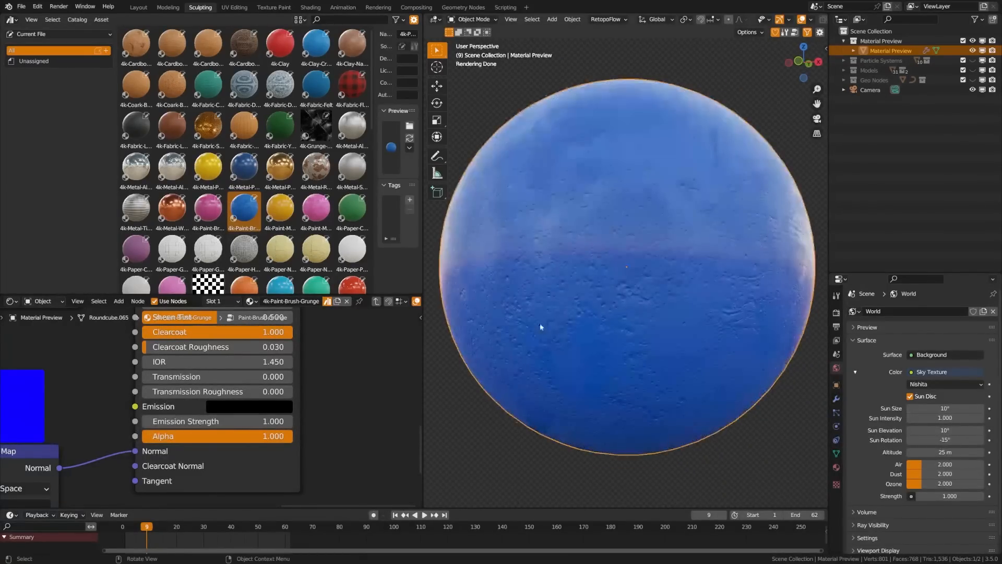
middle_drag(511, 283, 550, 340)
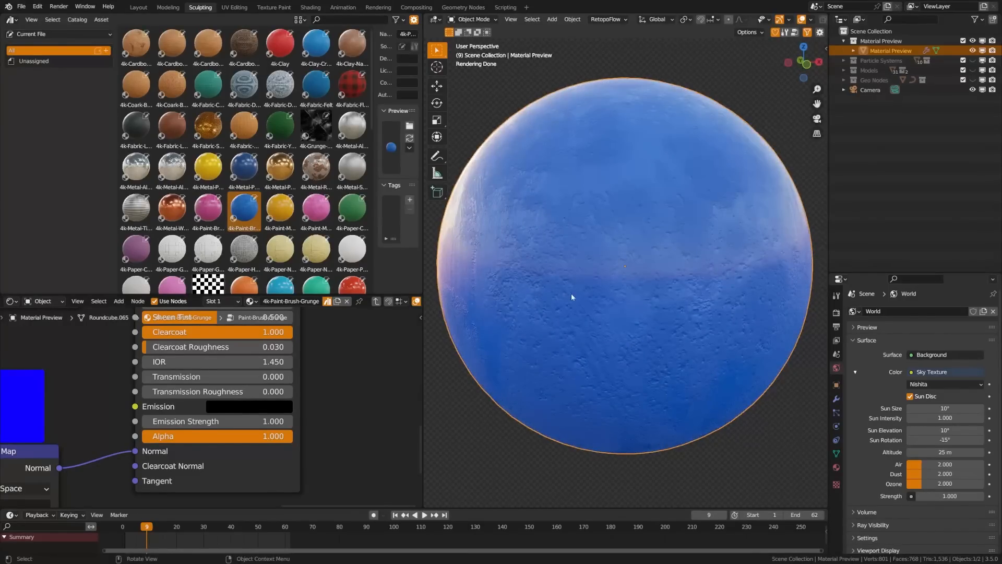
key(KP_0)
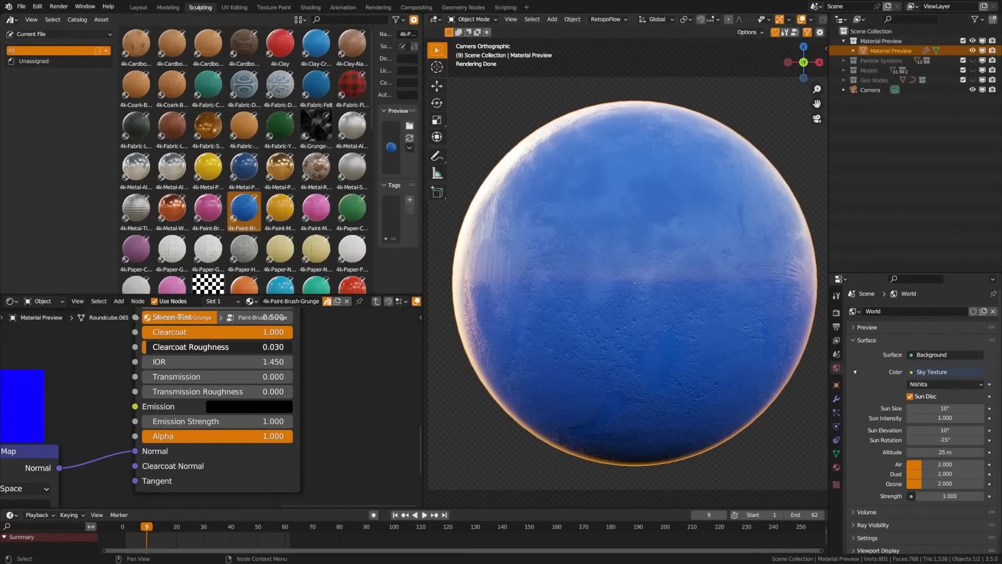
mouse_move(147, 347)
mouse_down()
mouse_move(293, 347)
mouse_move(141, 347)
mouse_up()
drag(290, 332, 142, 332)
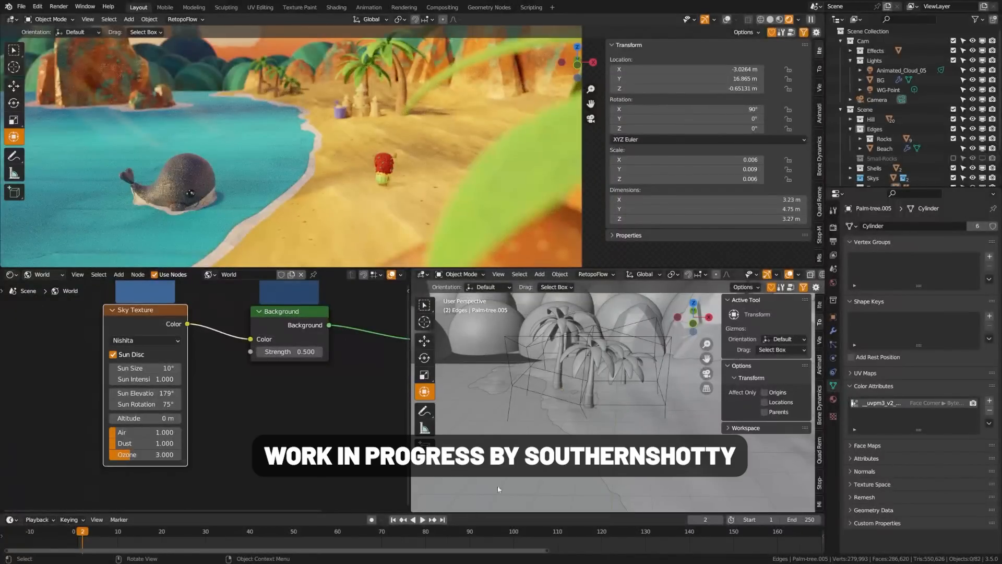
- Increase the strength of the Displace modifier on the Beach object
click(884, 149)
click(834, 331)
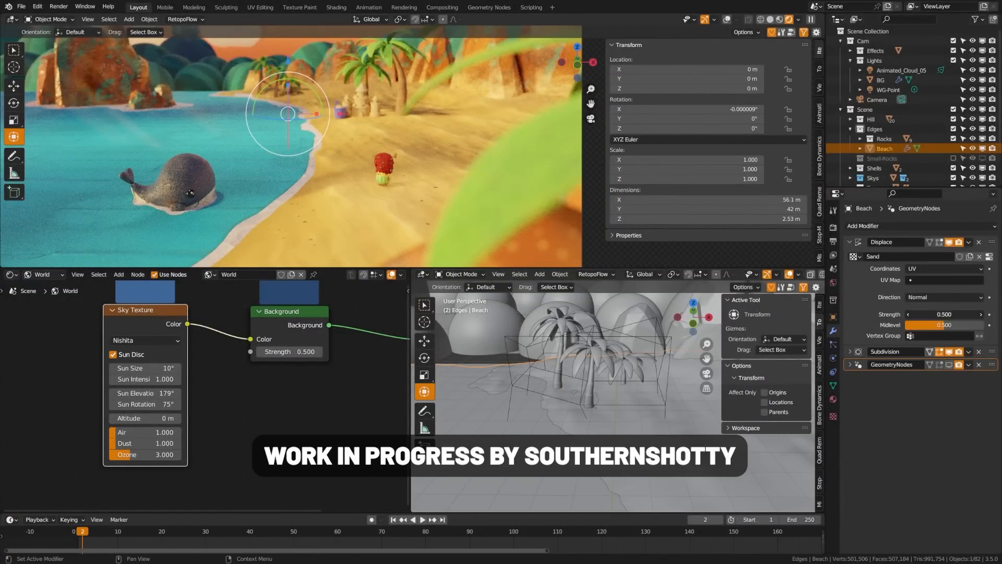
drag(944, 314, 970, 314)
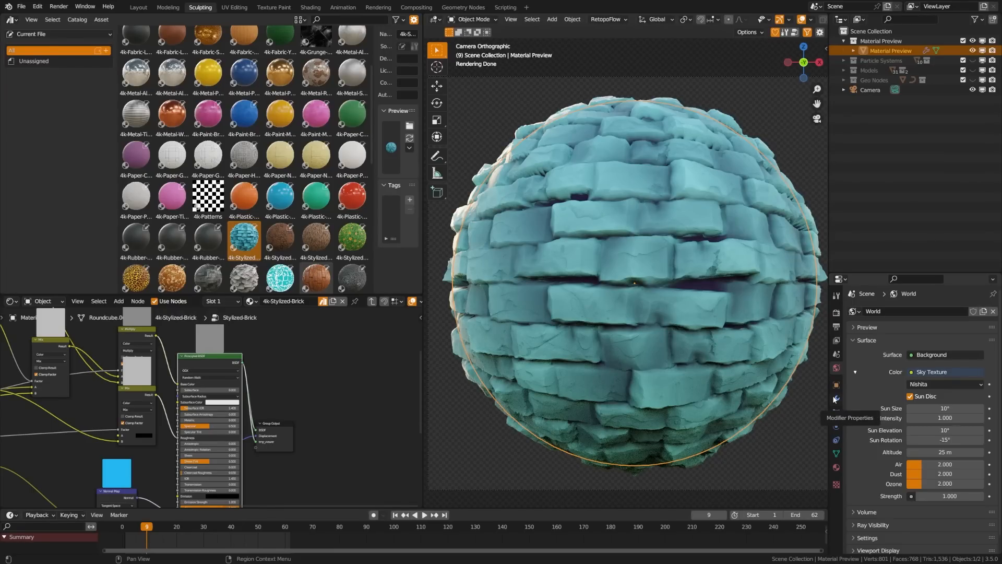
- Examine the Adaptive Subdivision option in the preview sphere's Subdivision modifier
click(834, 398)
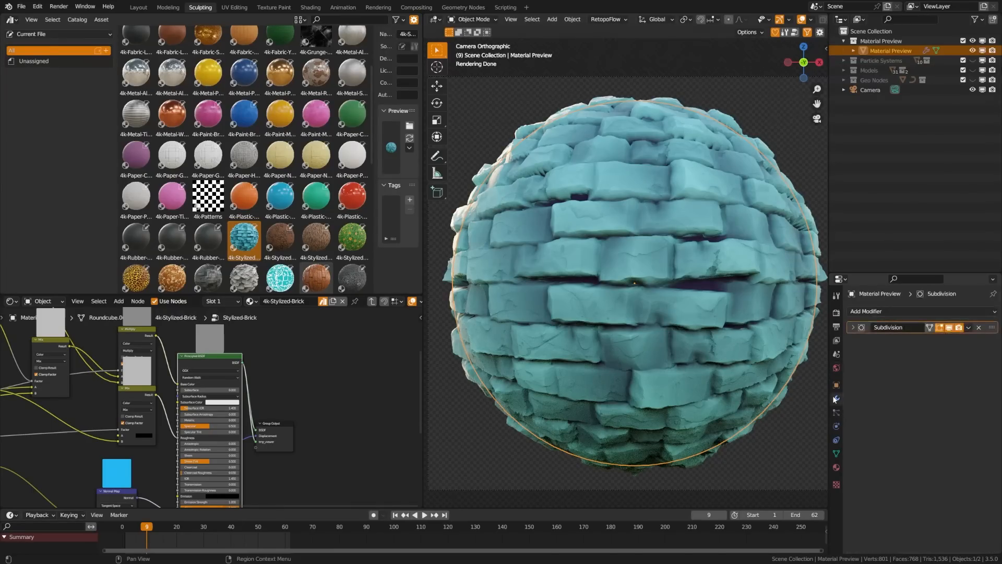
click(867, 355)
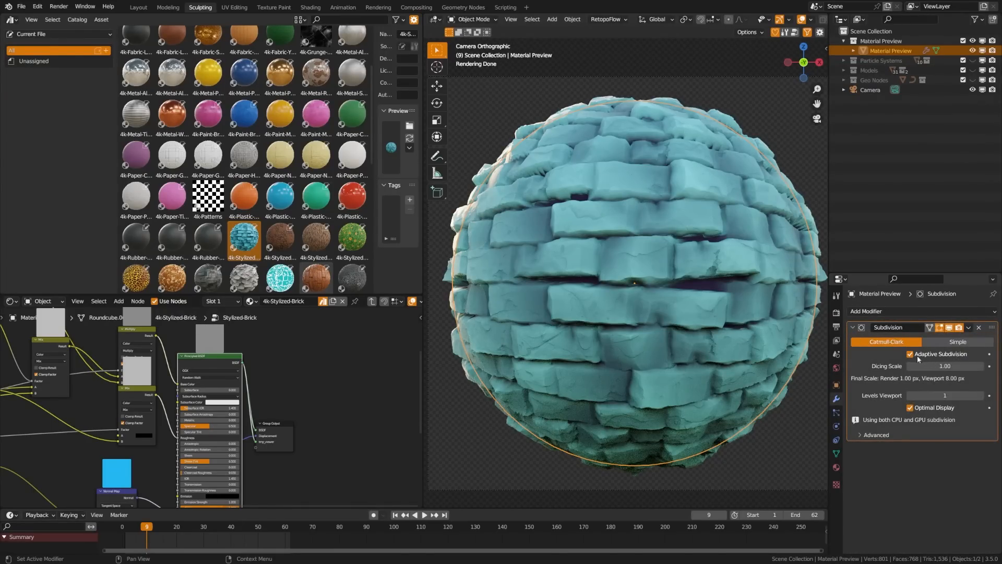
click(854, 328)
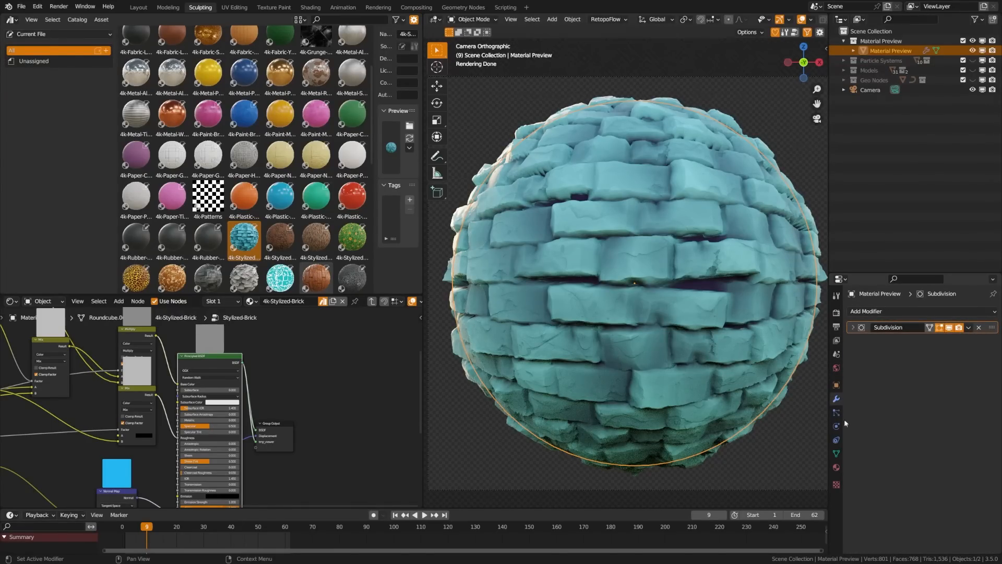
- Collapse the other 4k-Stylized-Brick material sections and view the surface displacement methods in its settings
click(836, 467)
click(863, 381)
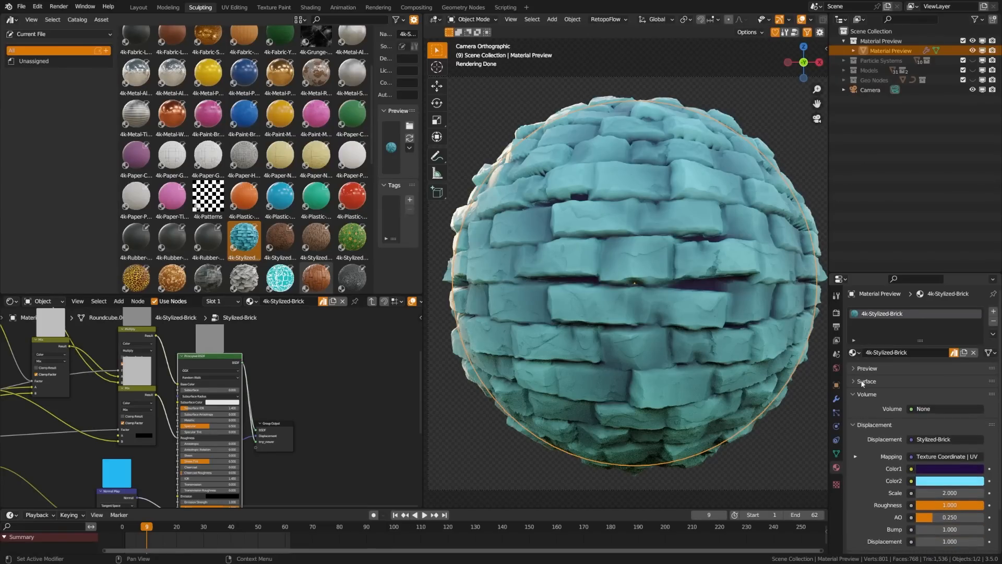
click(863, 392)
click(868, 407)
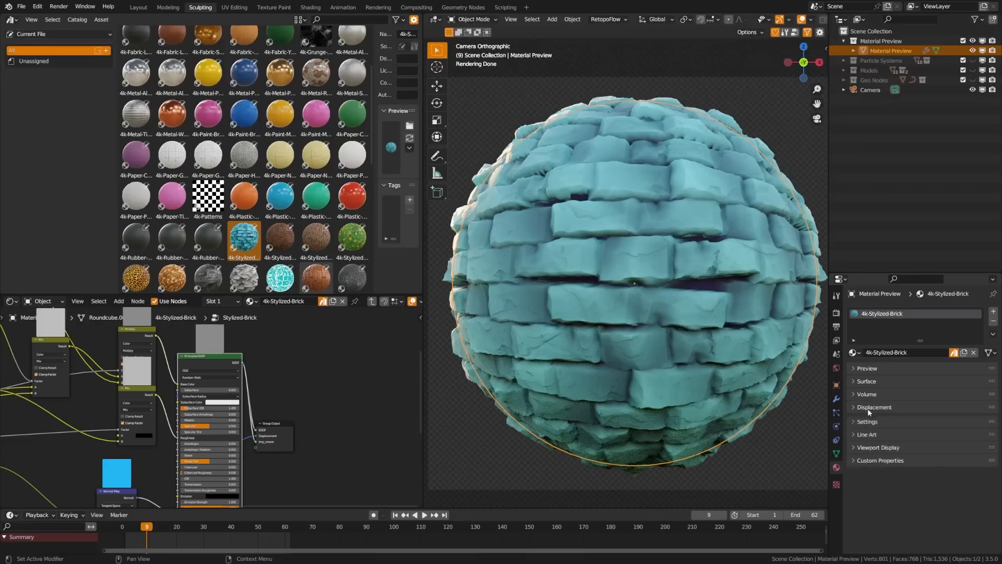
click(868, 421)
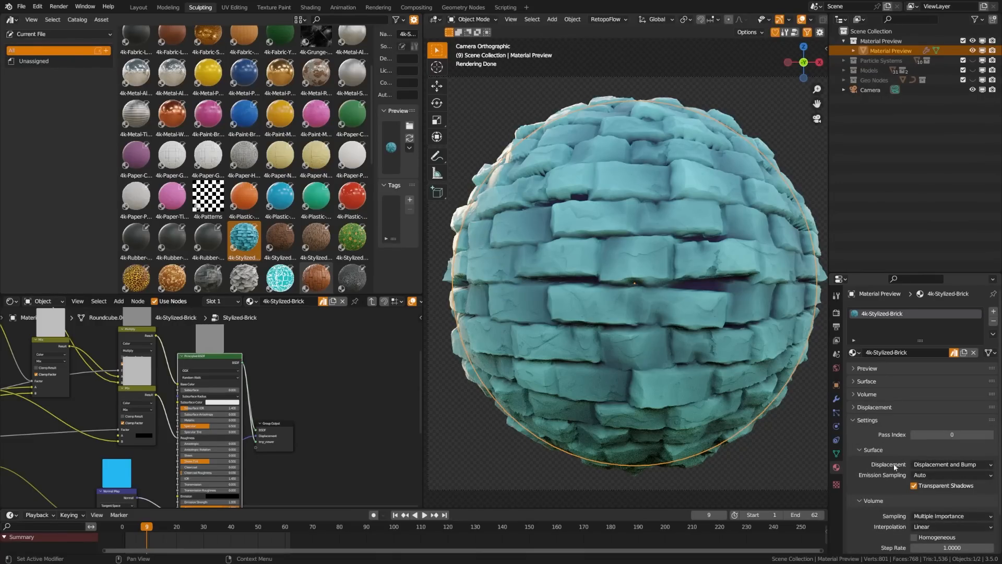
click(921, 465)
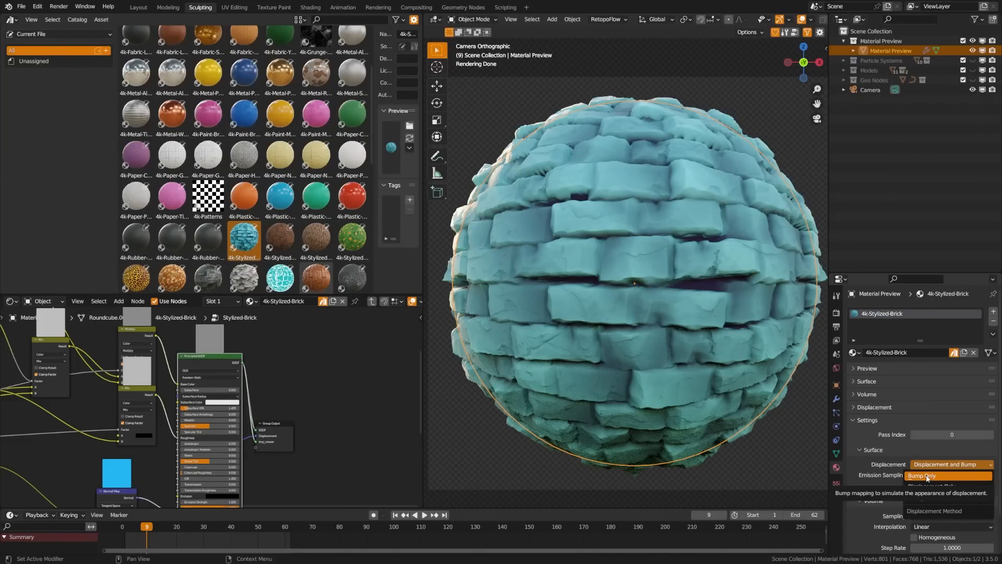
- Review the sphere's Subdivision modifier and the Cycles feature set choices, and return to the brick material's settings
click(837, 399)
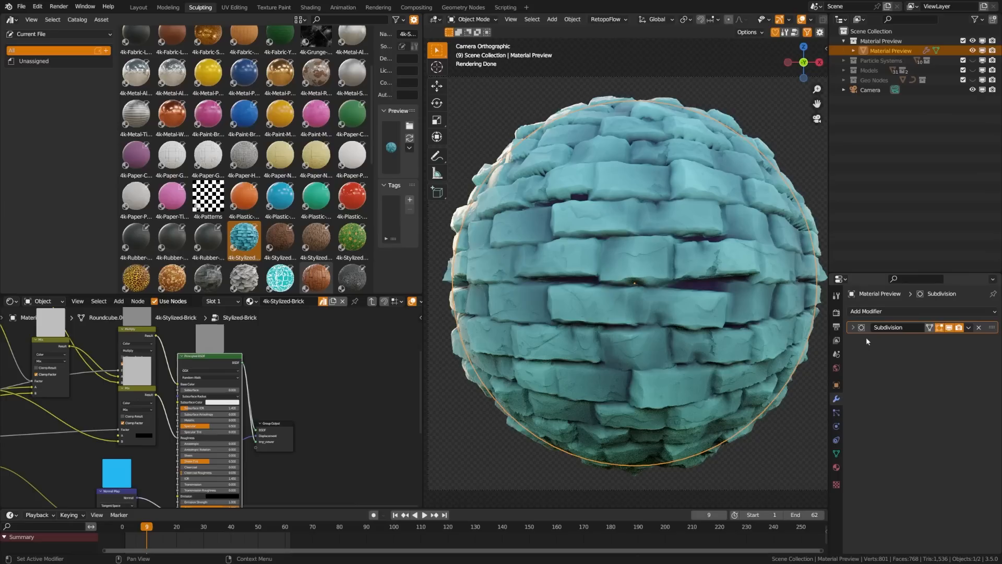
click(853, 327)
click(837, 314)
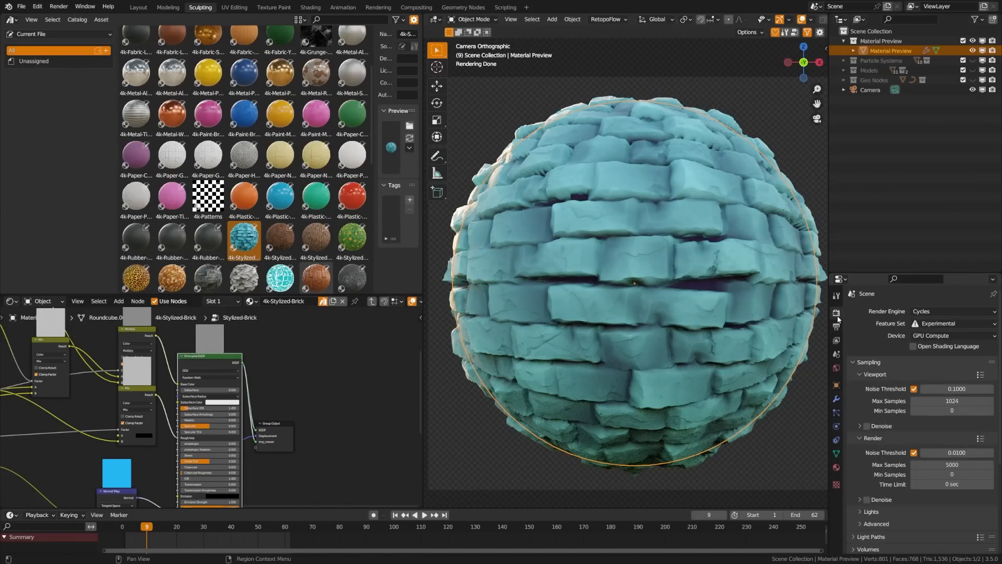
click(938, 324)
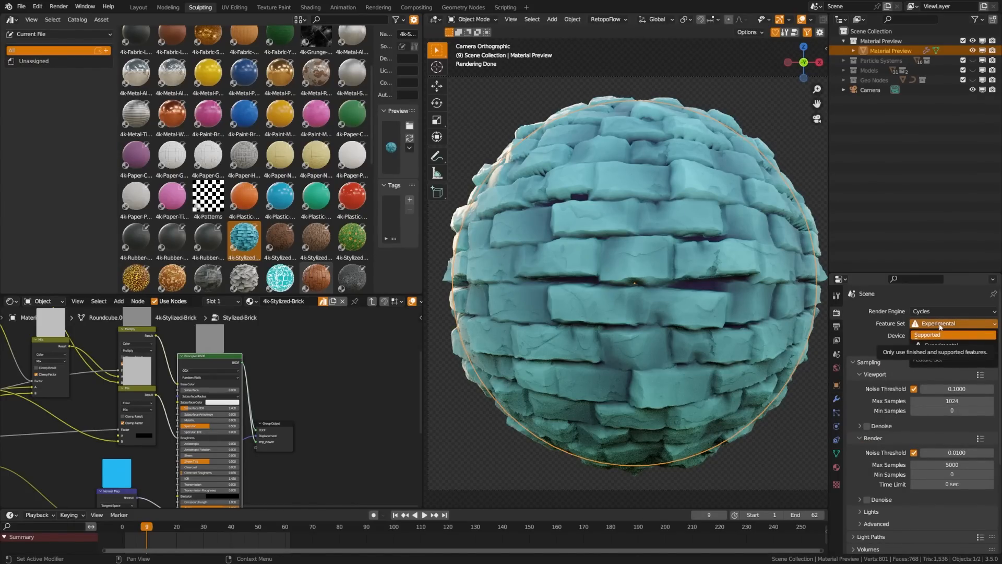
click(836, 399)
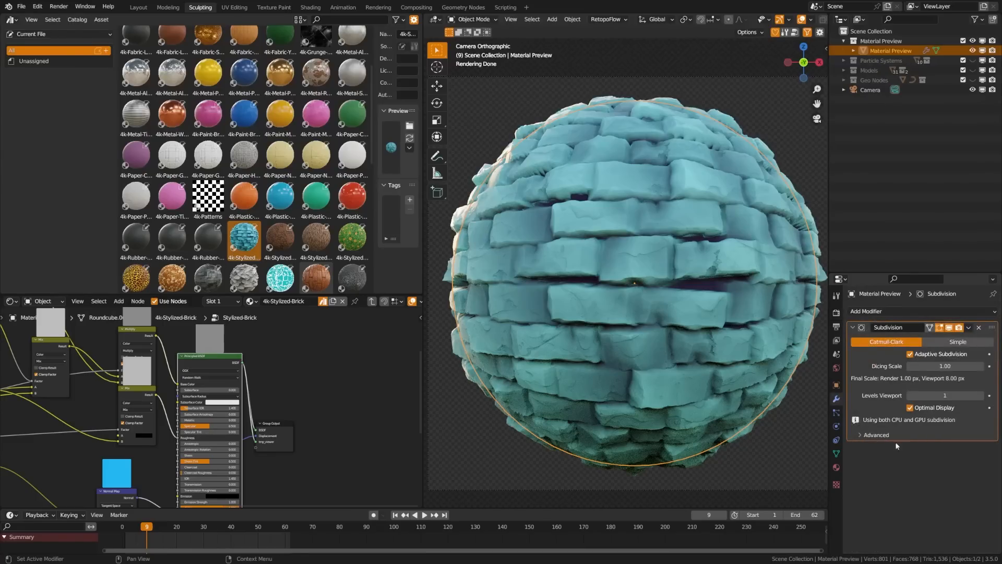
click(836, 467)
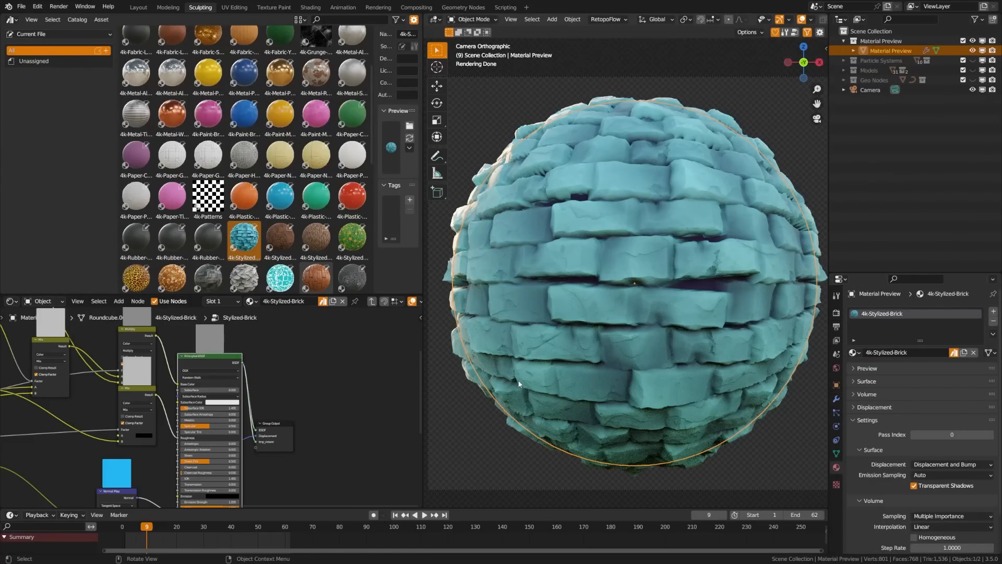
- Preview the Stylized-Brick group's Displacement image texture on the sphere
middle_drag(177, 496, 282, 361)
click(78, 335)
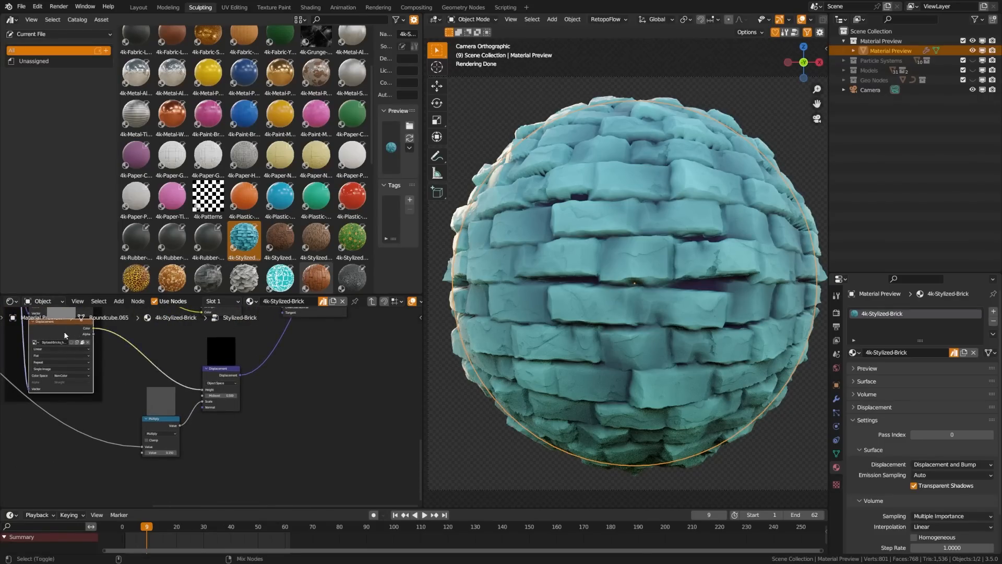
ctrl+shift+click(79, 334)
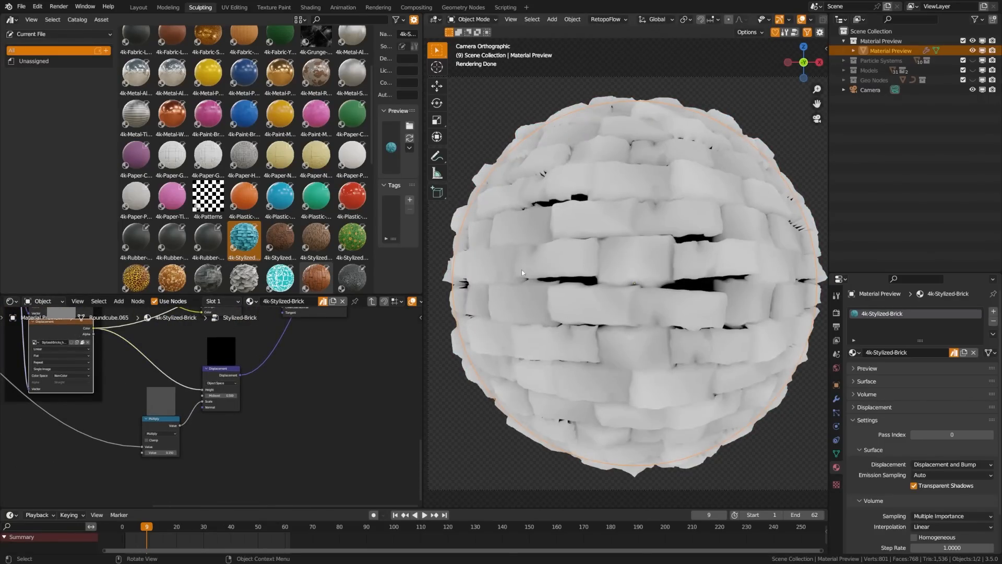
- Move the Group Output node farther from the Principled BSDF, and preview the Principled BSDF on the sphere
click(225, 369)
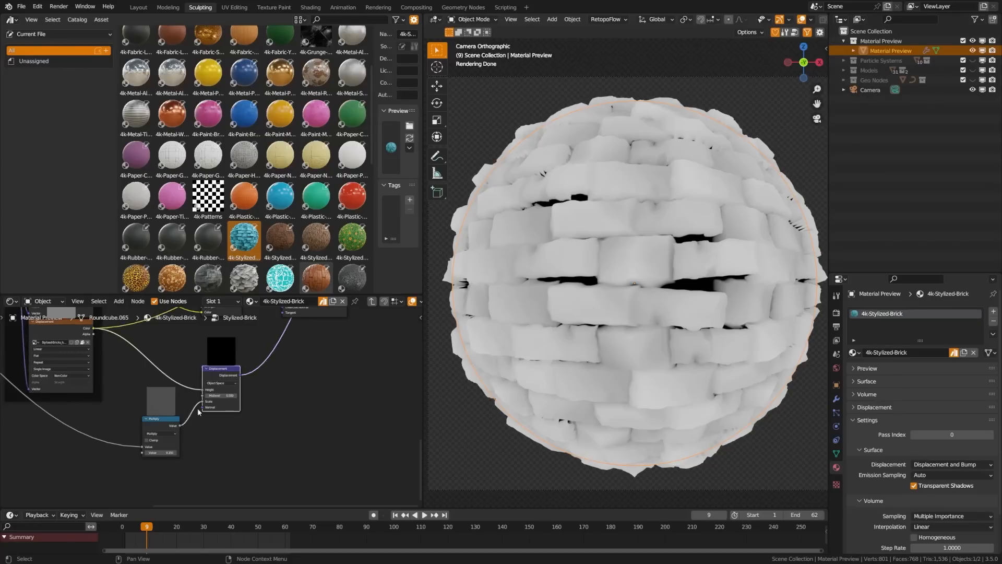
middle_drag(248, 403, 148, 480)
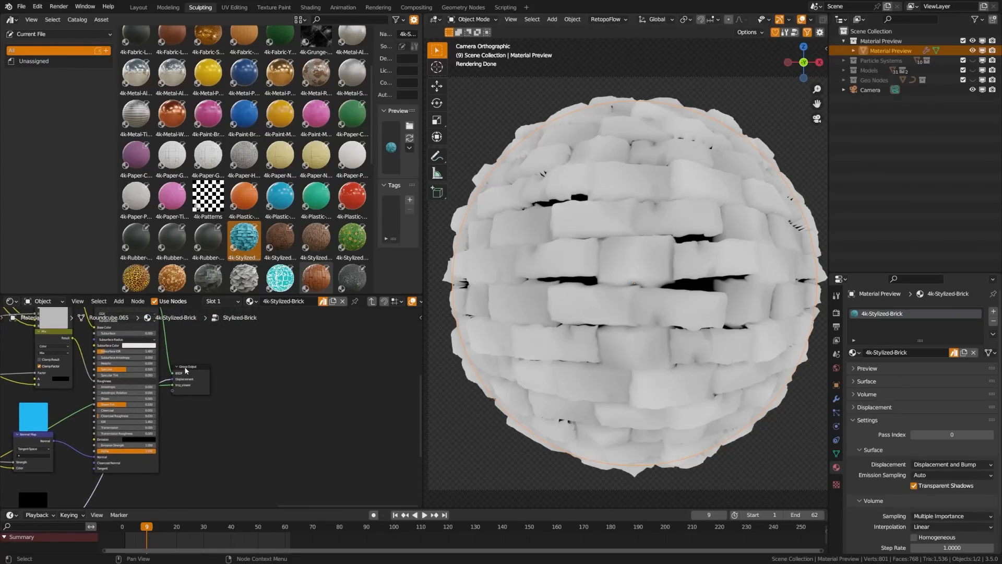
click(186, 370)
drag(186, 370, 310, 387)
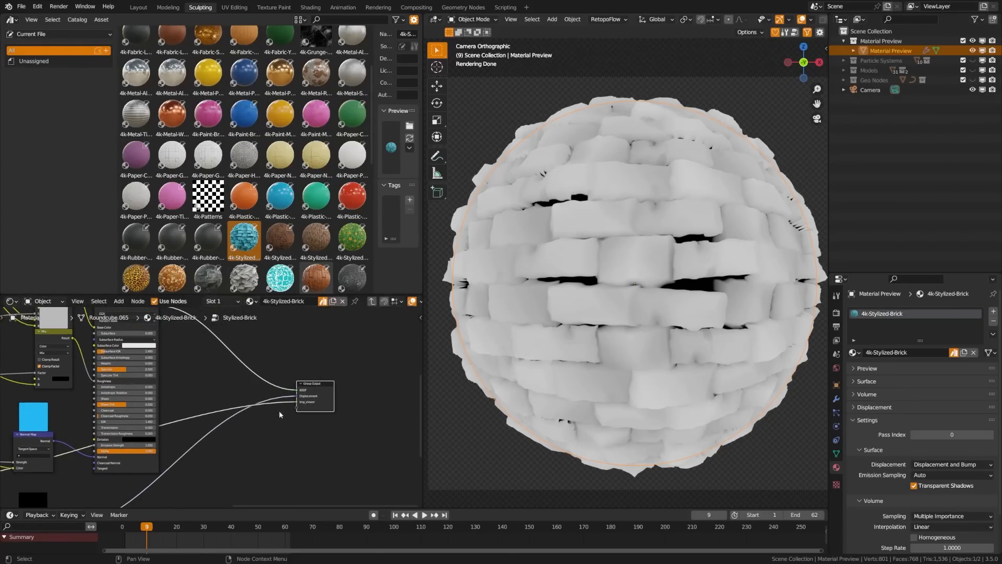
scroll(176, 430, down, 2)
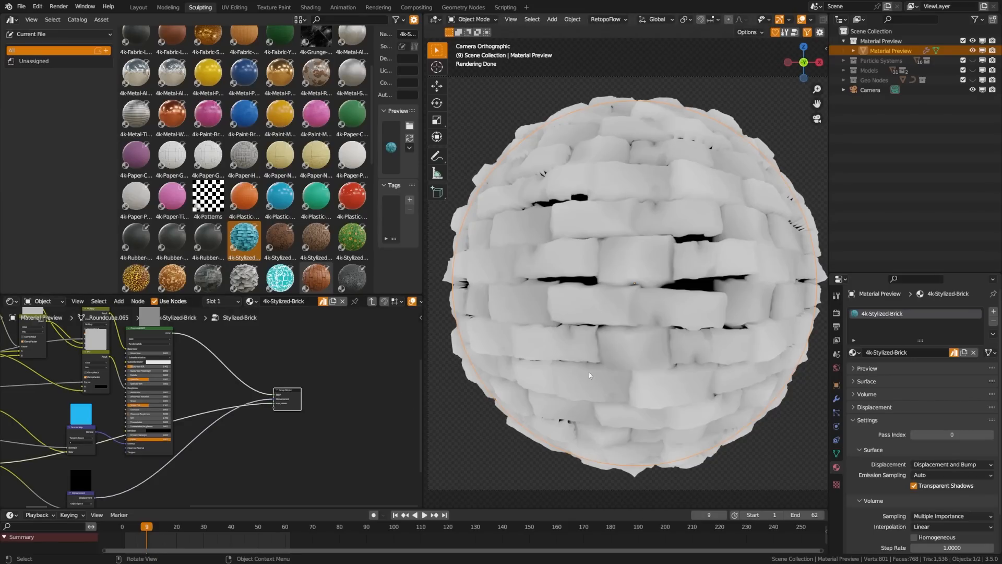
ctrl+shift+click(154, 334)
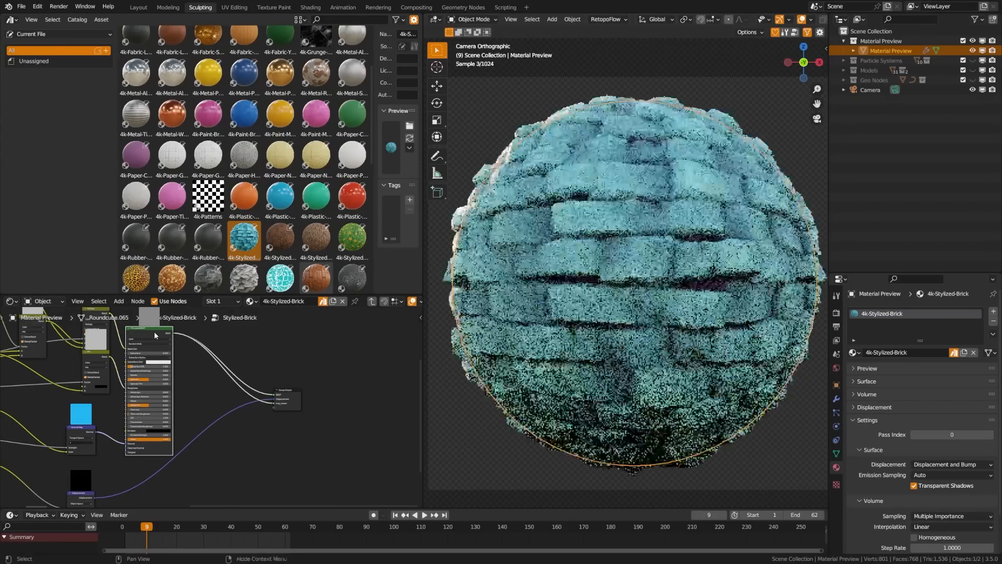
- Apply the 4k-Stylized-Dirt material to the preview sphere and fit its node tree in view
click(280, 237)
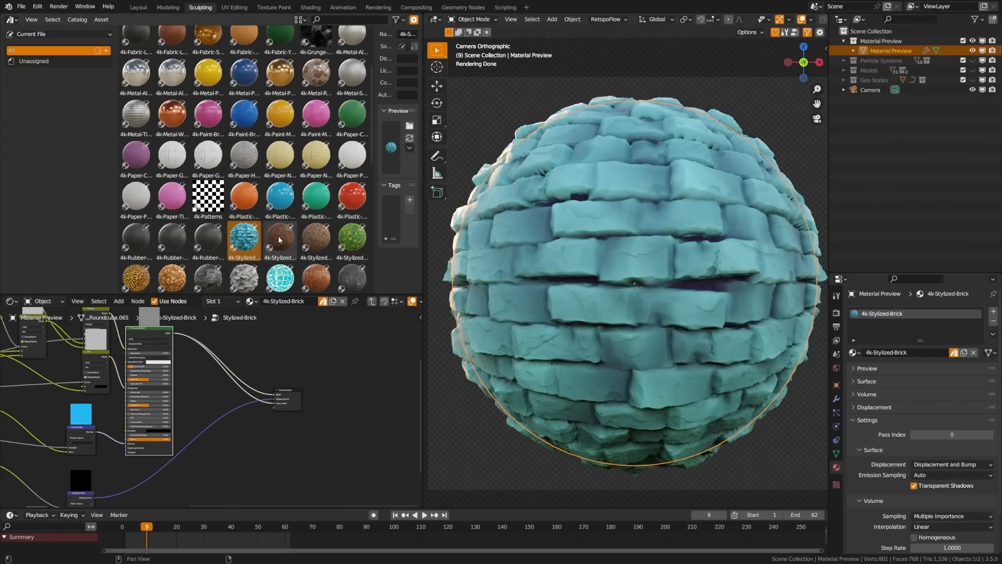
drag(281, 237, 600, 255)
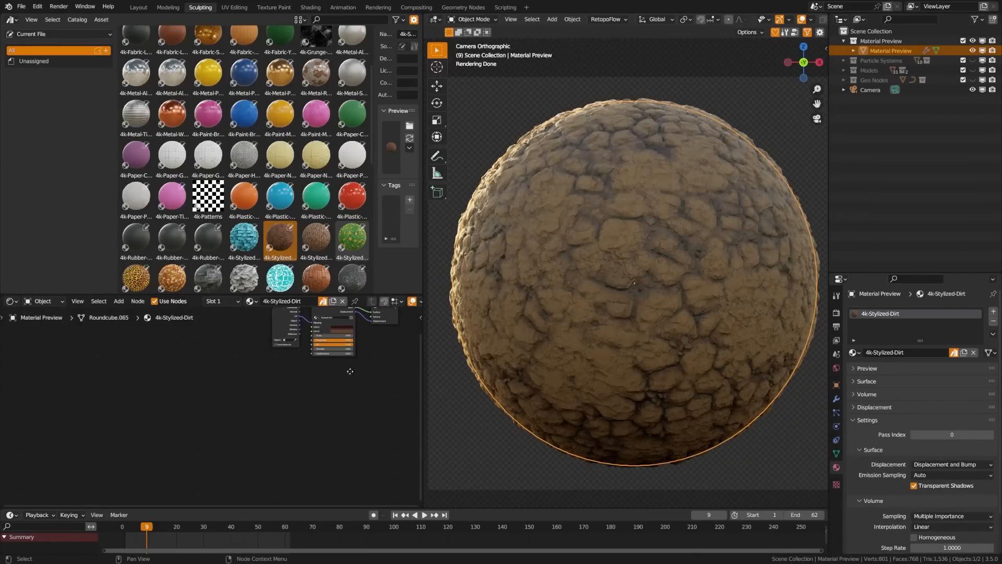
key(Home)
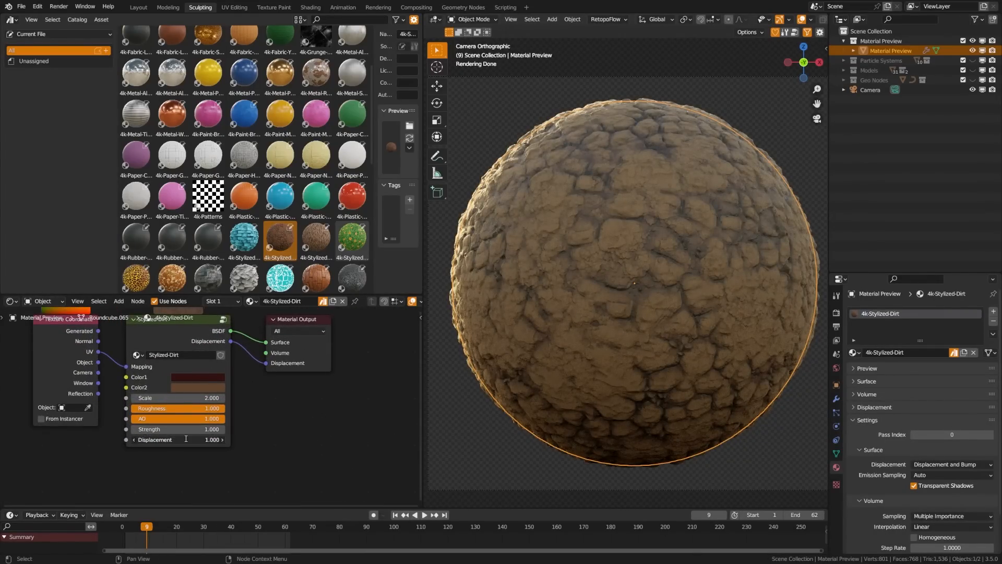
- Set the Displacement of the Stylized-Dirt group to 0
click(177, 439)
text(0)
key(Return)
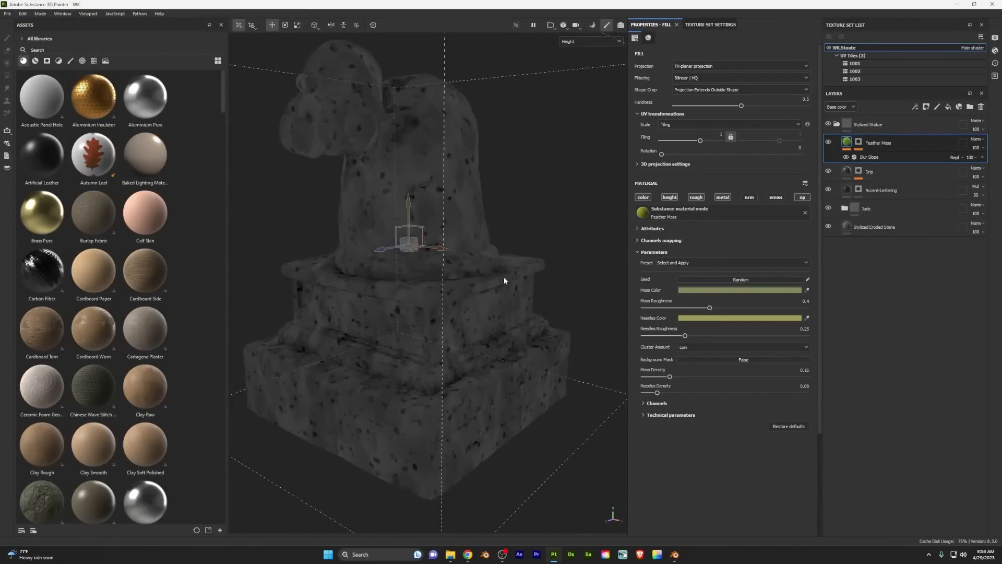
- In Adobe Substance 3D Painter, change the viewport display from Height to Material and examine the mossy statue from several sides
click(590, 41)
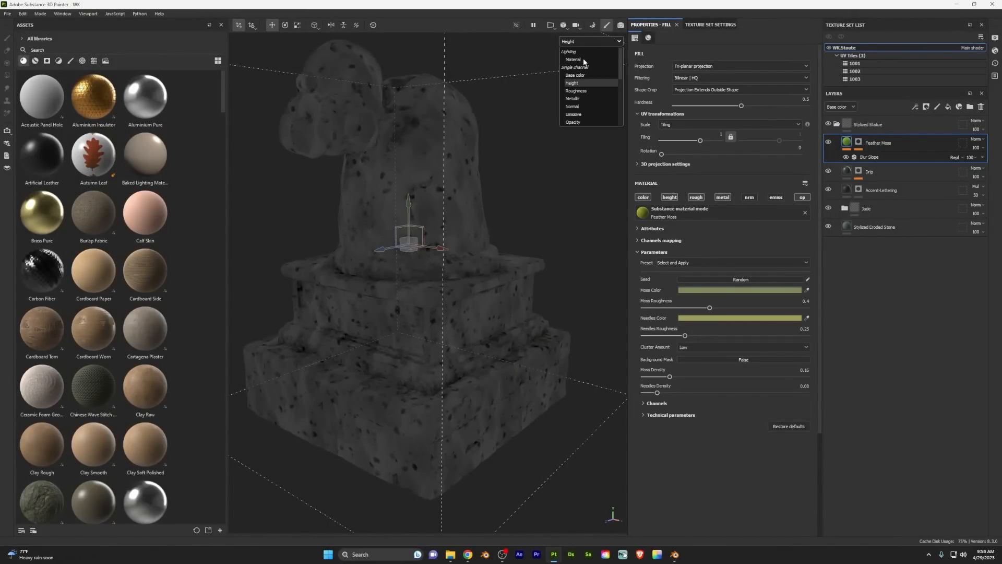
click(583, 61)
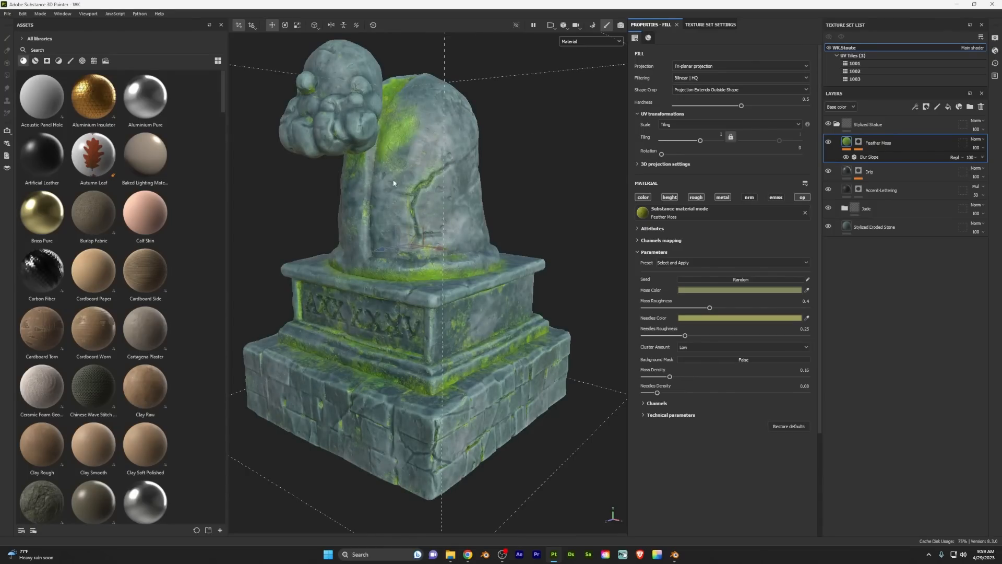
alt+drag(394, 183, 465, 186)
alt+middle_drag(392, 220, 470, 224)
alt+drag(514, 279, 383, 277)
alt+right_drag(396, 183, 378, 162)
alt+middle_drag(378, 115, 442, 157)
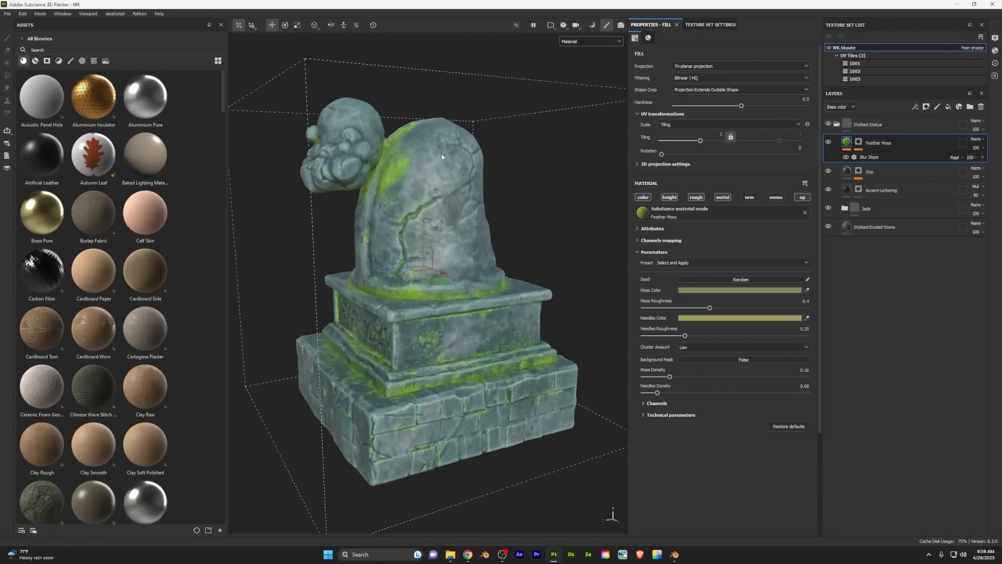
alt+drag(351, 210, 437, 230)
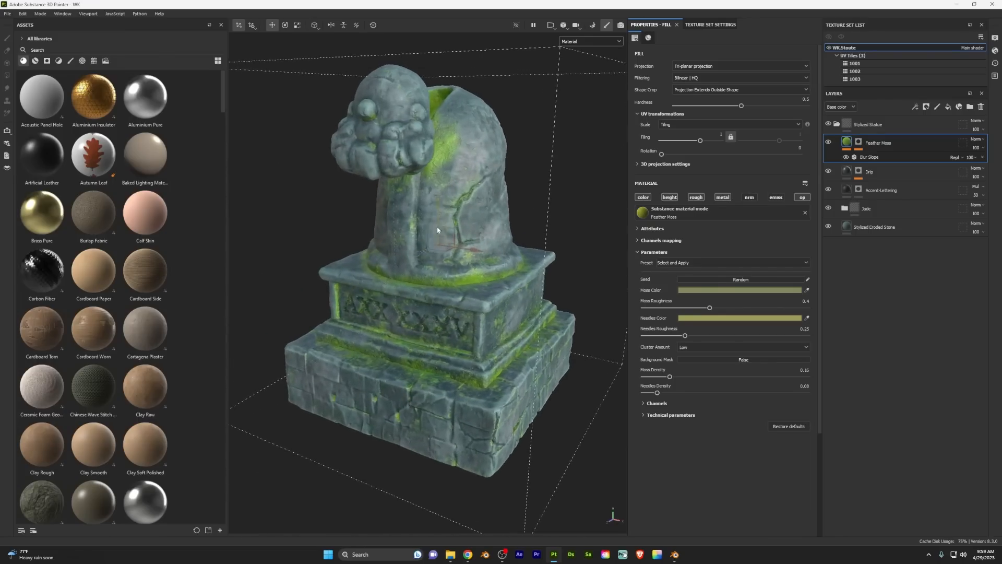
- Display the Feather Moss layer's mask with its mask builder generator selected, examine it on the statue, and return to the Stylized Statue group
alt+click(858, 142)
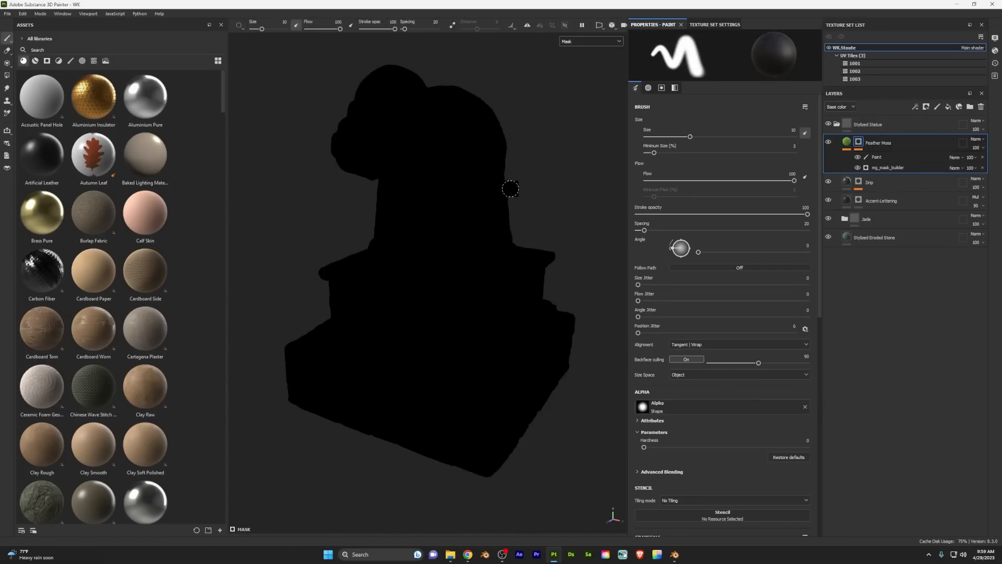
click(884, 168)
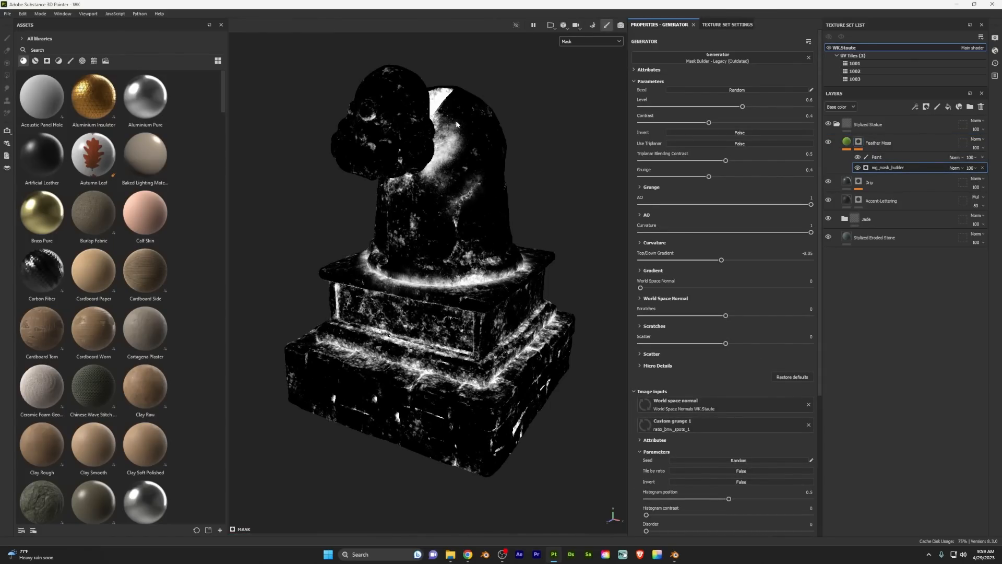
alt+drag(523, 325, 465, 345)
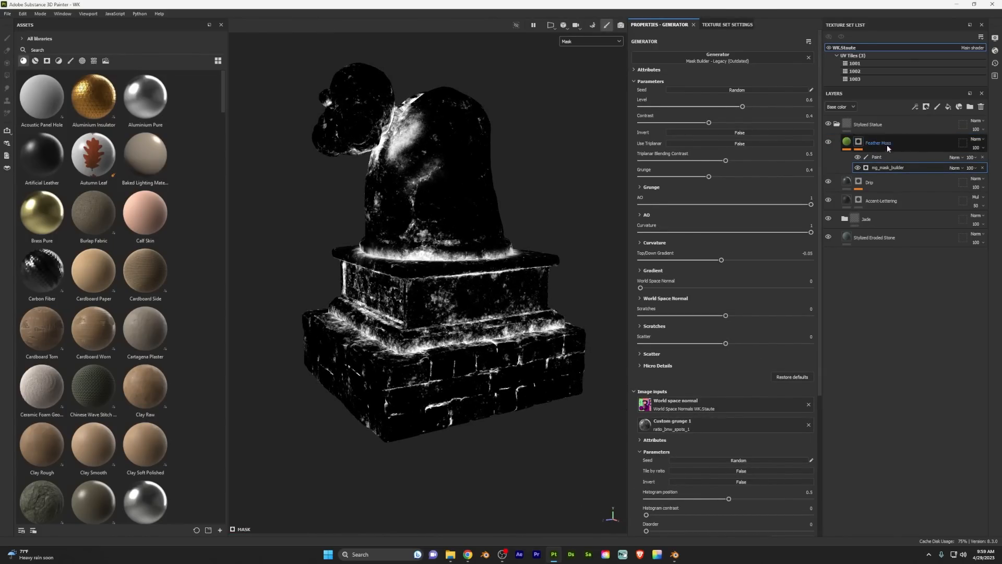
click(850, 128)
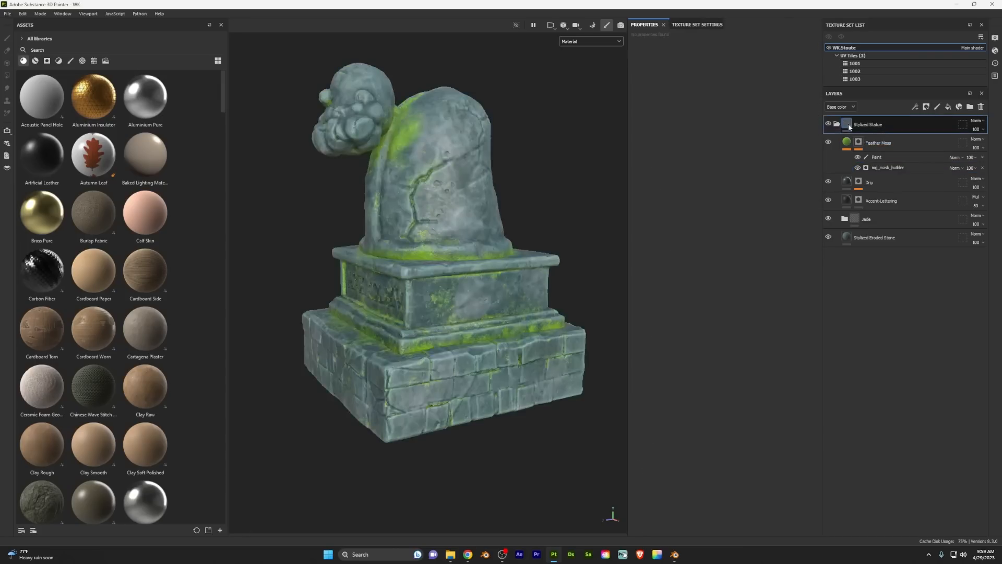
- Show only the Roughness channel on the statue and examine it from several sides
click(590, 42)
click(575, 90)
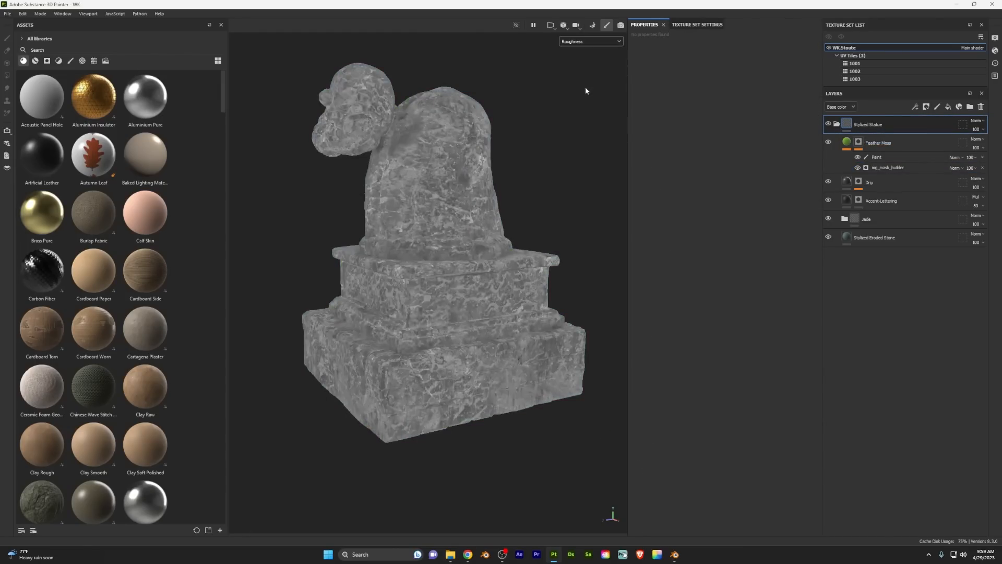
alt+drag(389, 175, 426, 404)
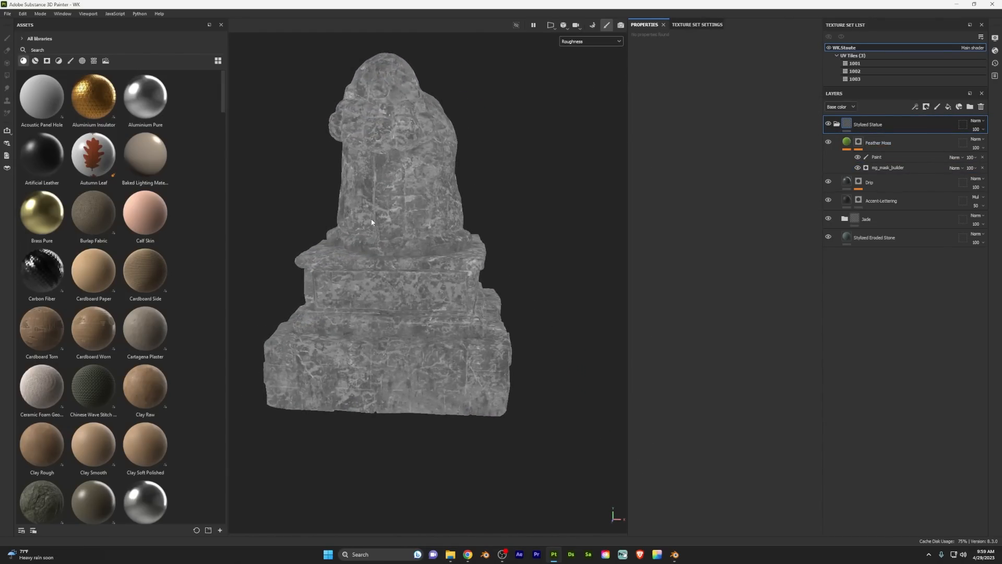
alt+drag(411, 212, 426, 237)
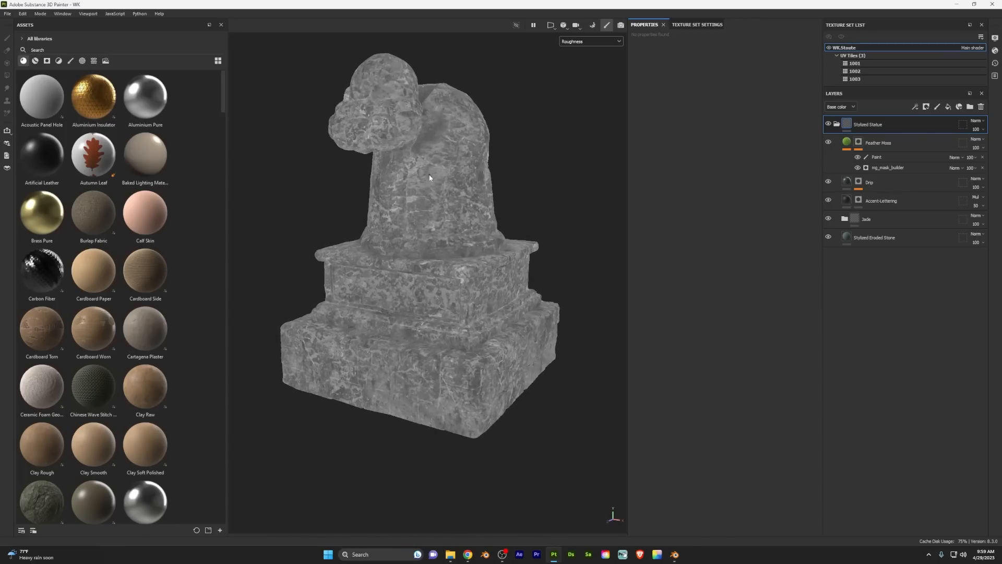
- Show only the Height channel on the statue and examine the head, body and pedestal
click(595, 42)
click(595, 83)
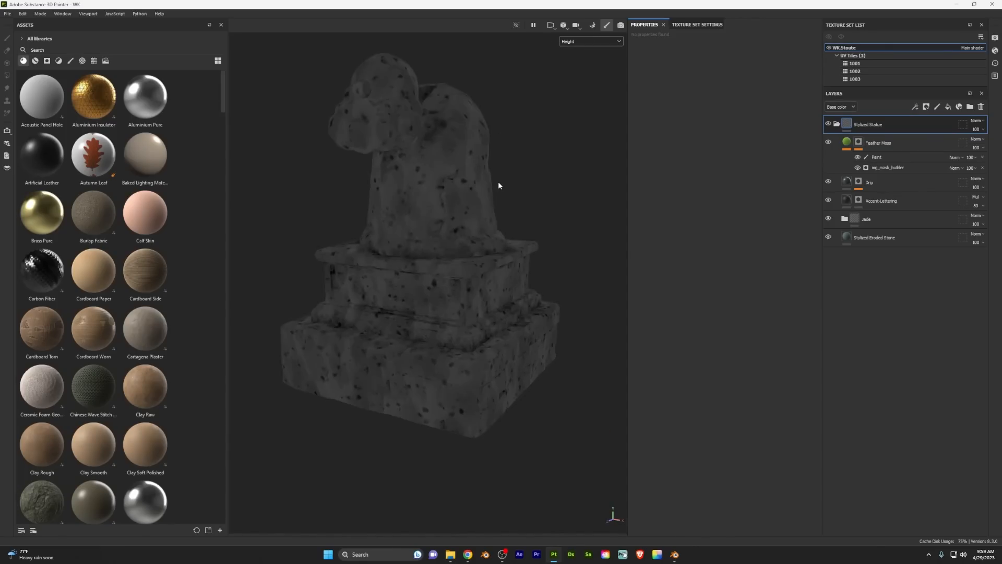
alt+drag(499, 183, 430, 184)
alt+middle_drag(518, 203, 399, 201)
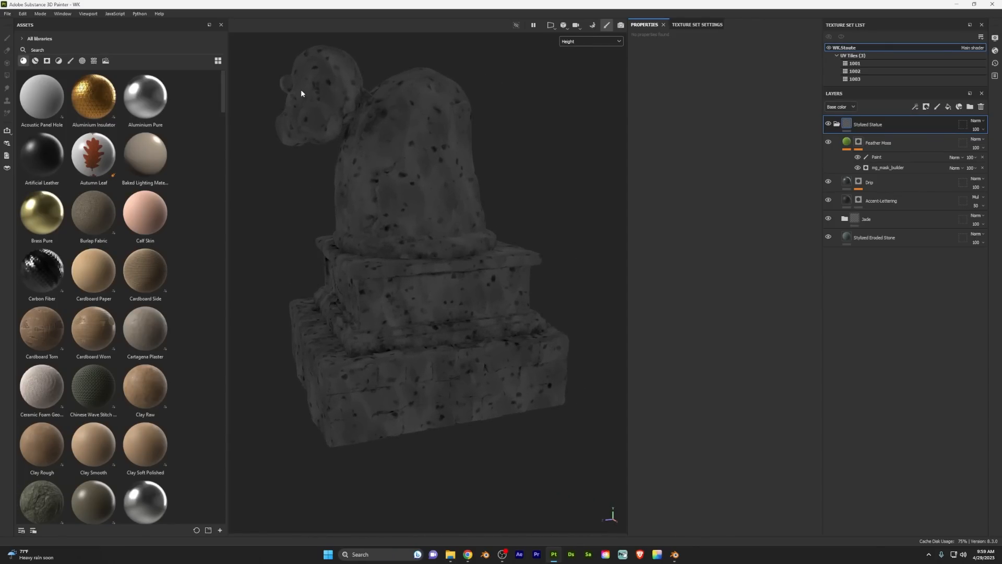
- Set the viewport display back to Material and view the fully textured statue from another side
click(580, 41)
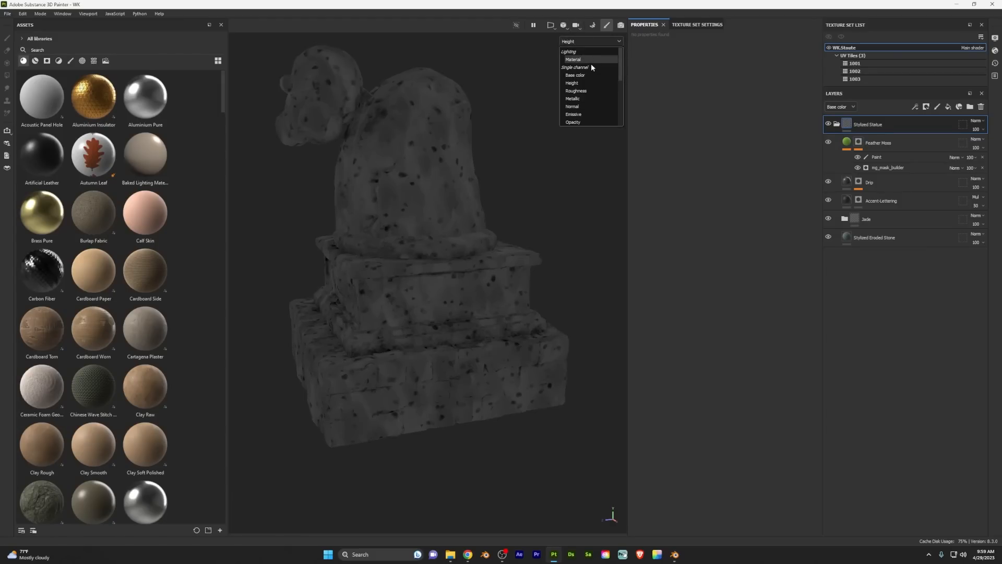
click(587, 60)
alt+drag(522, 209, 472, 208)
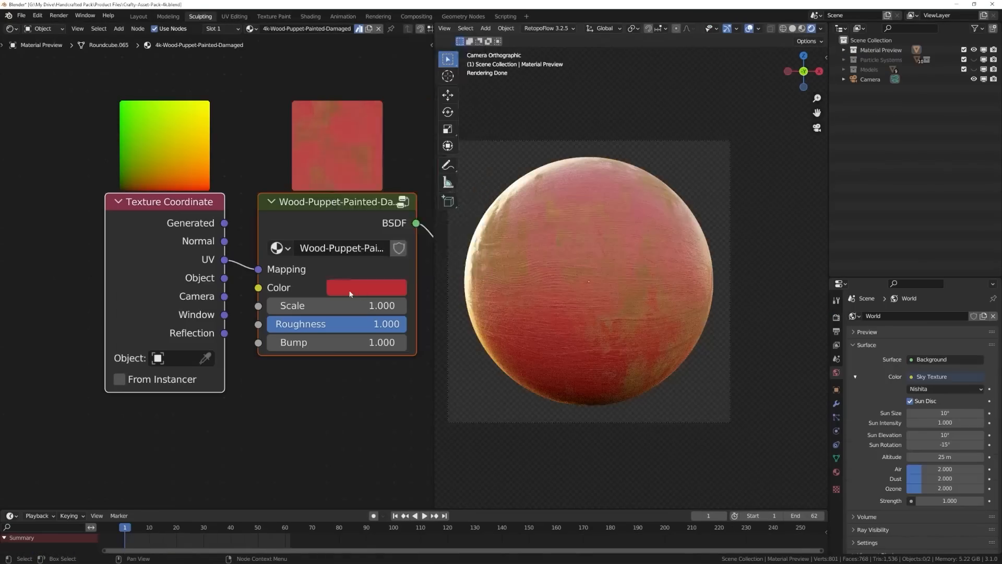
- In Blender, open the Color setting of the Wood-Puppet-Painted-Damaged node group
click(349, 294)
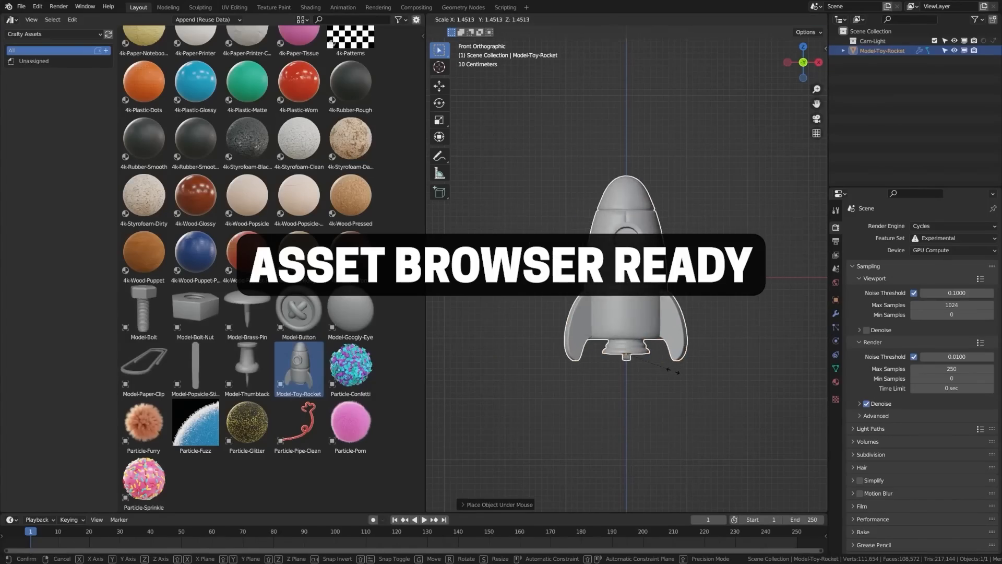